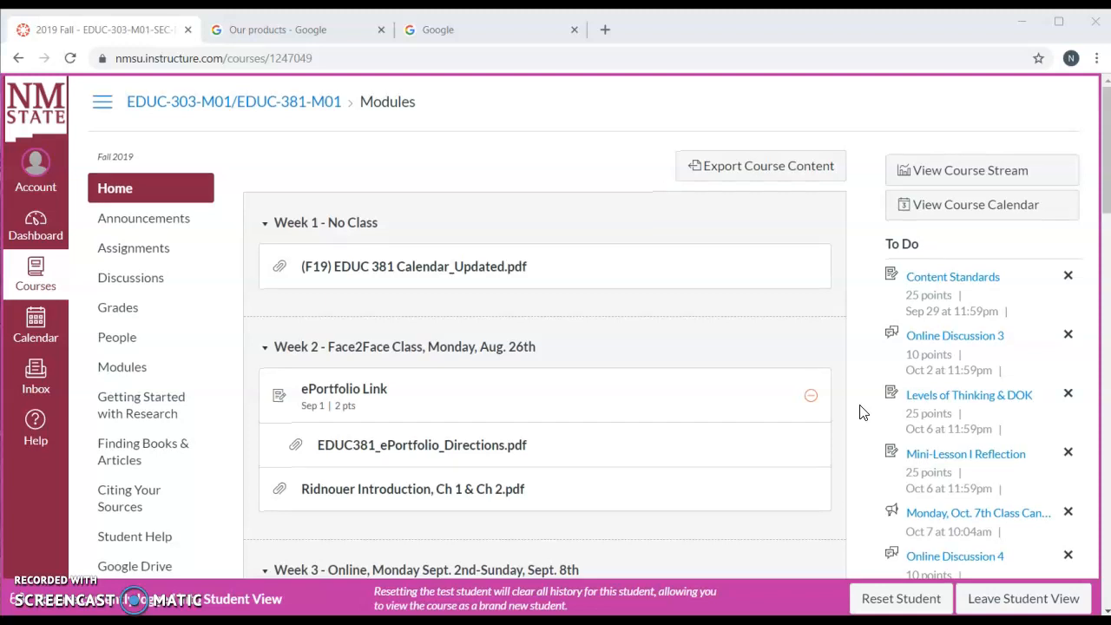
# Open the EDUC381_ePortfolio_Directions.pdf file from the Week 8 module of the course.
pyautogui.scroll(-1, 862, 412)
pyautogui.scroll(-4, 862, 413)
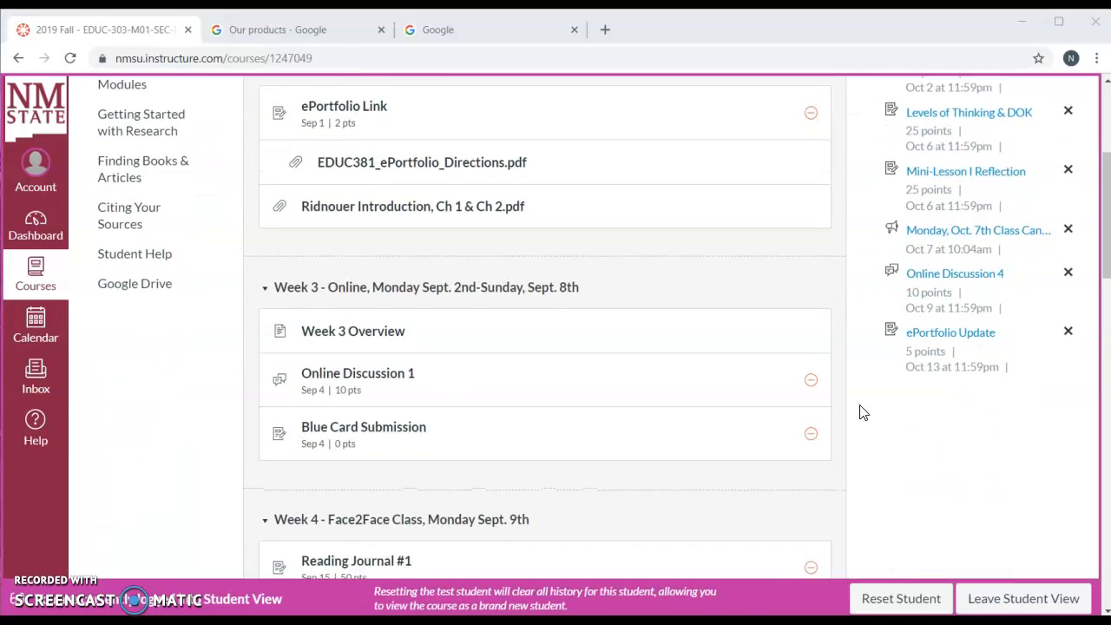
pyautogui.scroll(-5, 862, 412)
pyautogui.scroll(-4, 863, 412)
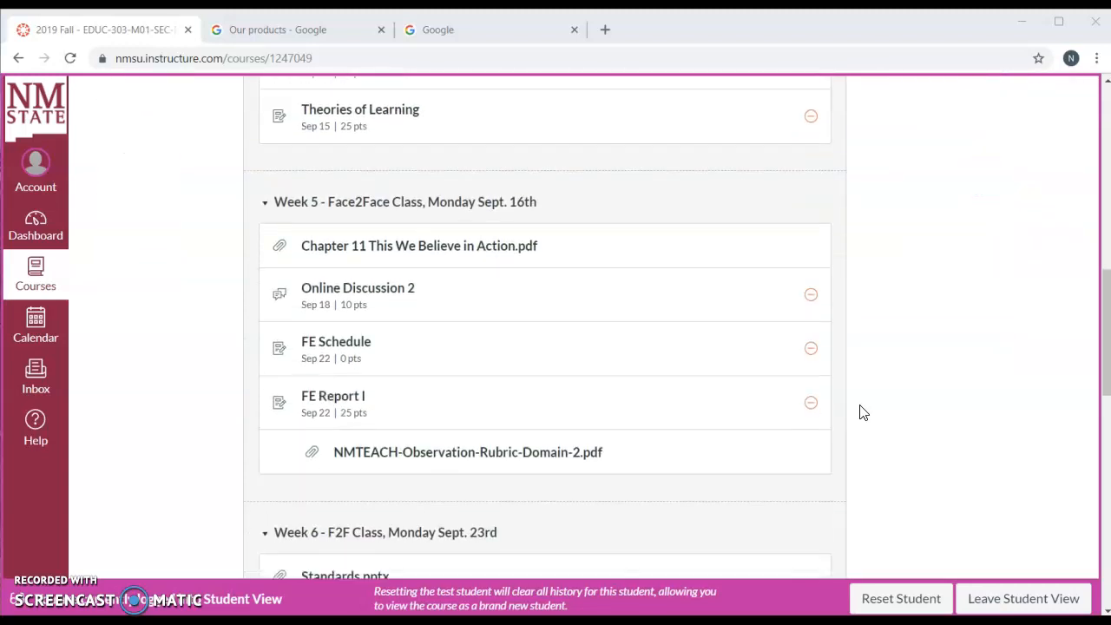
pyautogui.scroll(-15, 862, 412)
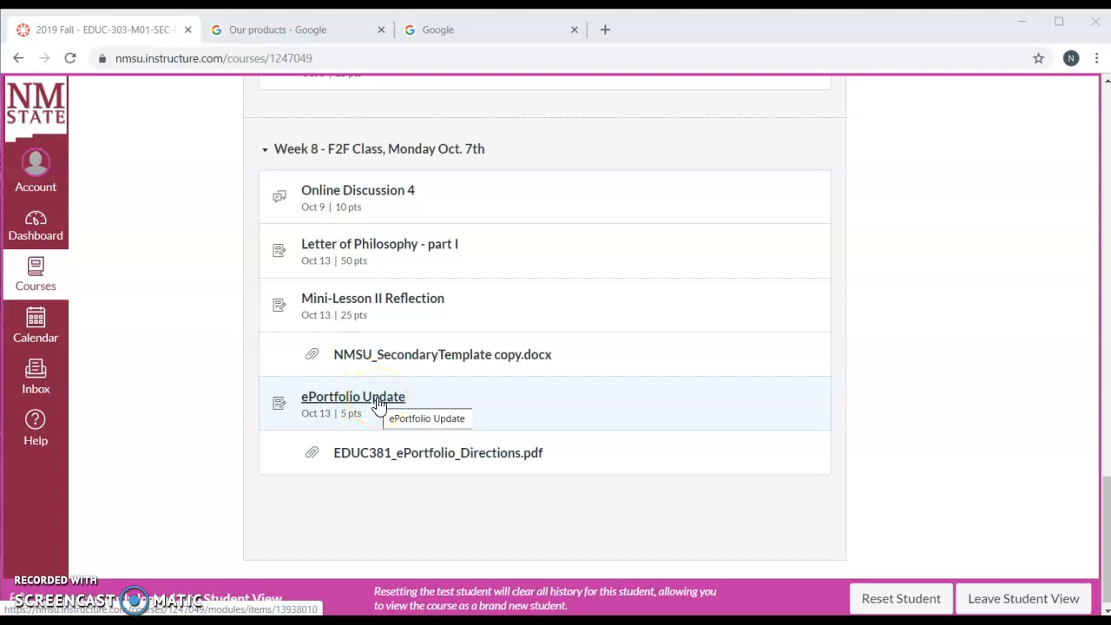
pyautogui.click(447, 455)
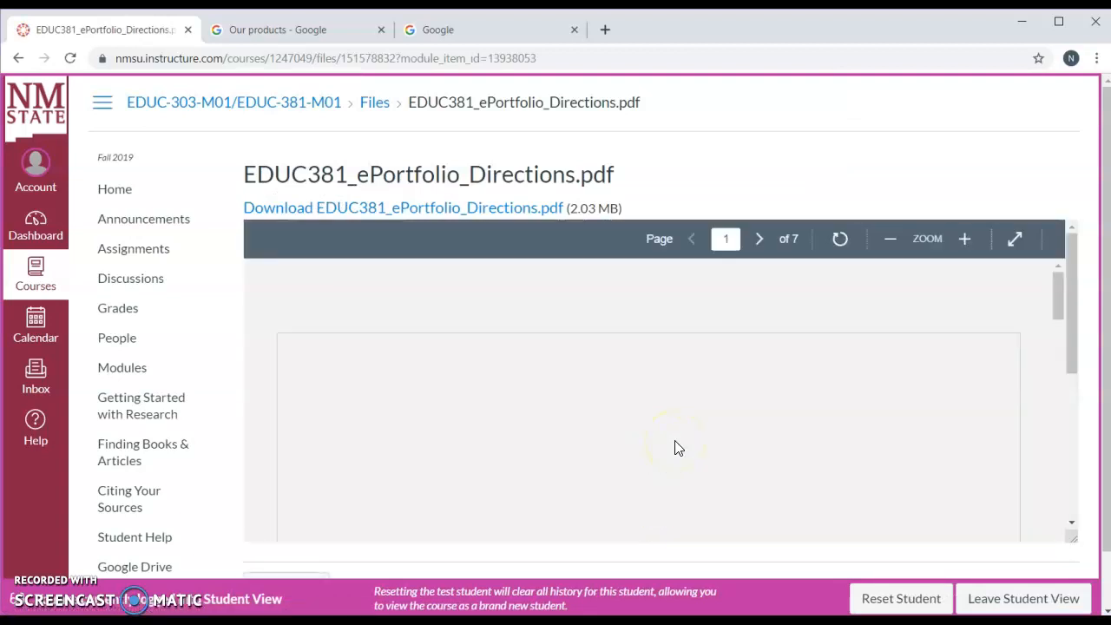
# Read through the ePortfolio directions PDF up to Part 3 on adding new pages.
pyautogui.scroll(-6, 678, 447)
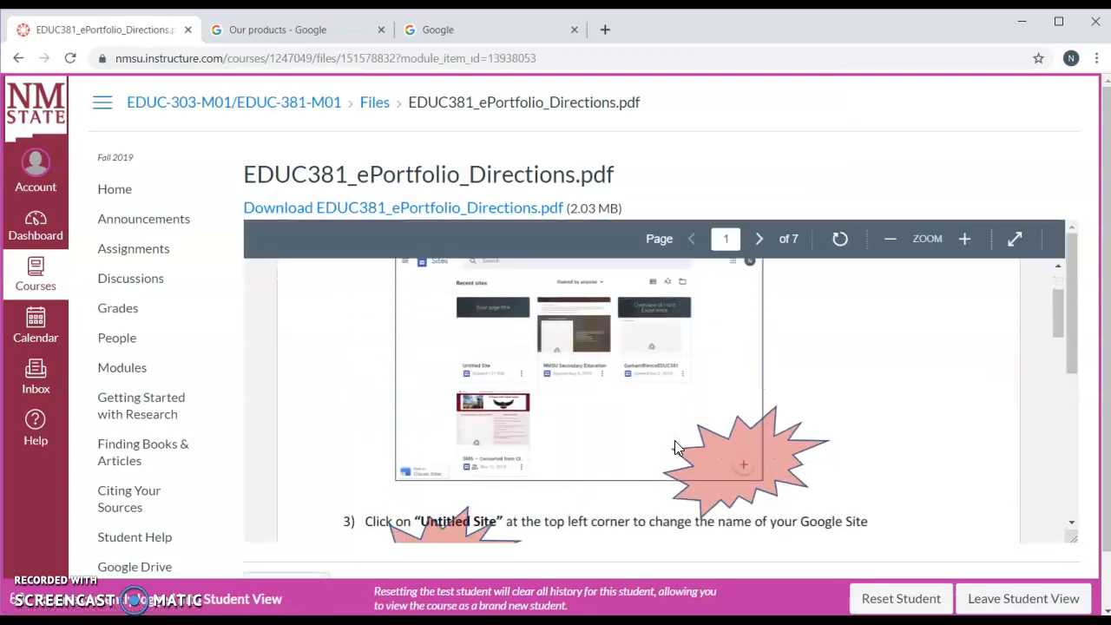
pyautogui.scroll(-15, 675, 442)
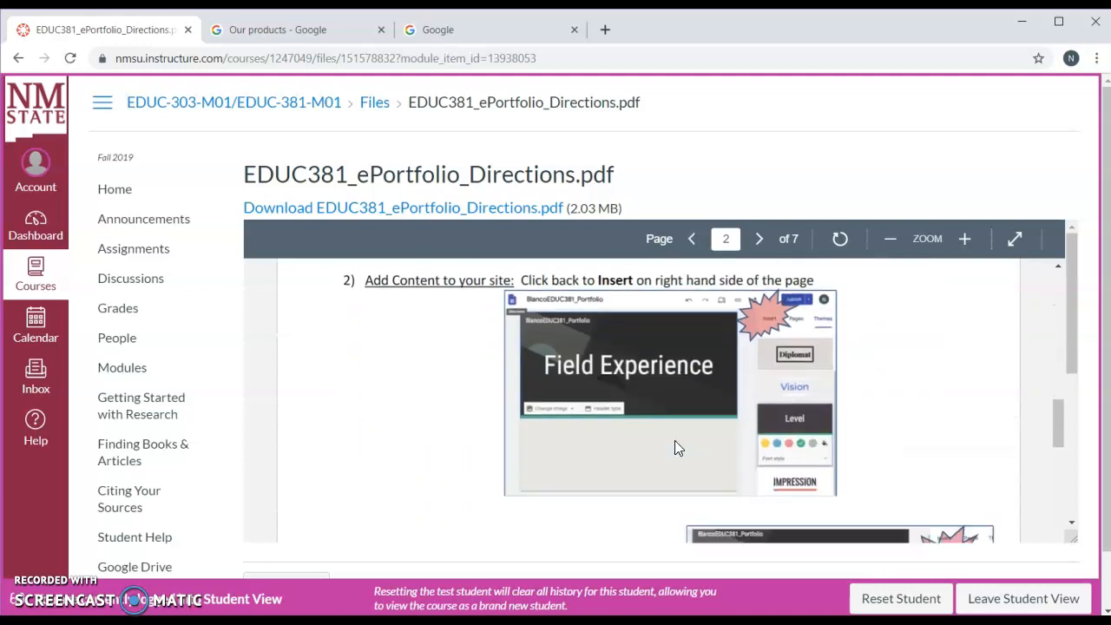
pyautogui.scroll(-12, 677, 443)
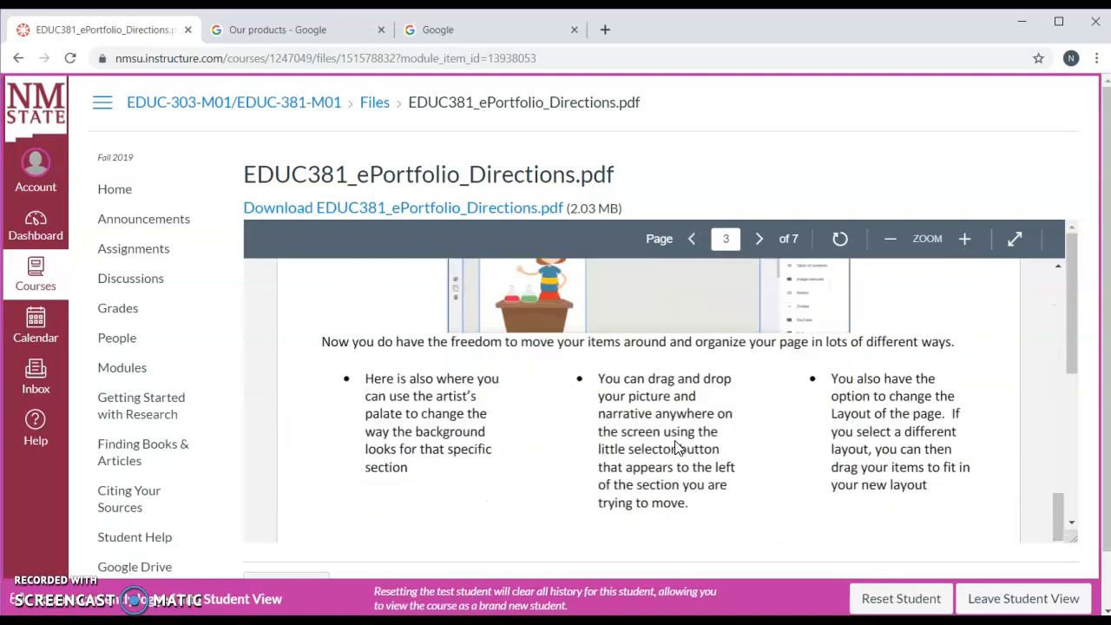
pyautogui.scroll(-1, 675, 440)
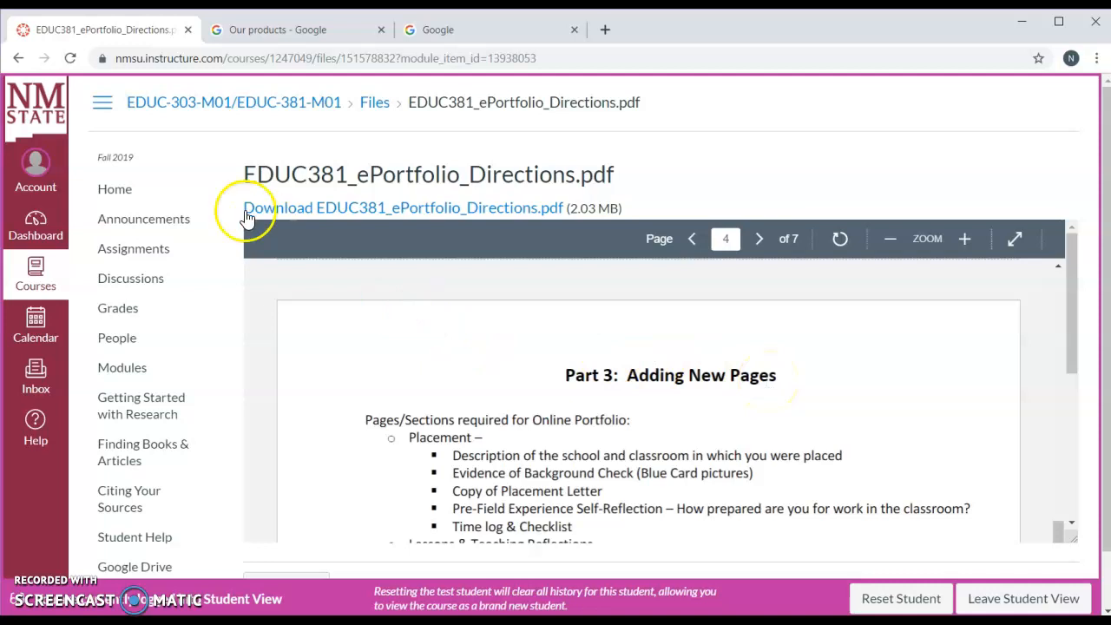
# Return to the course home page and open the ePortfolio Update assignment in the Week 8 module.
pyautogui.click(126, 195)
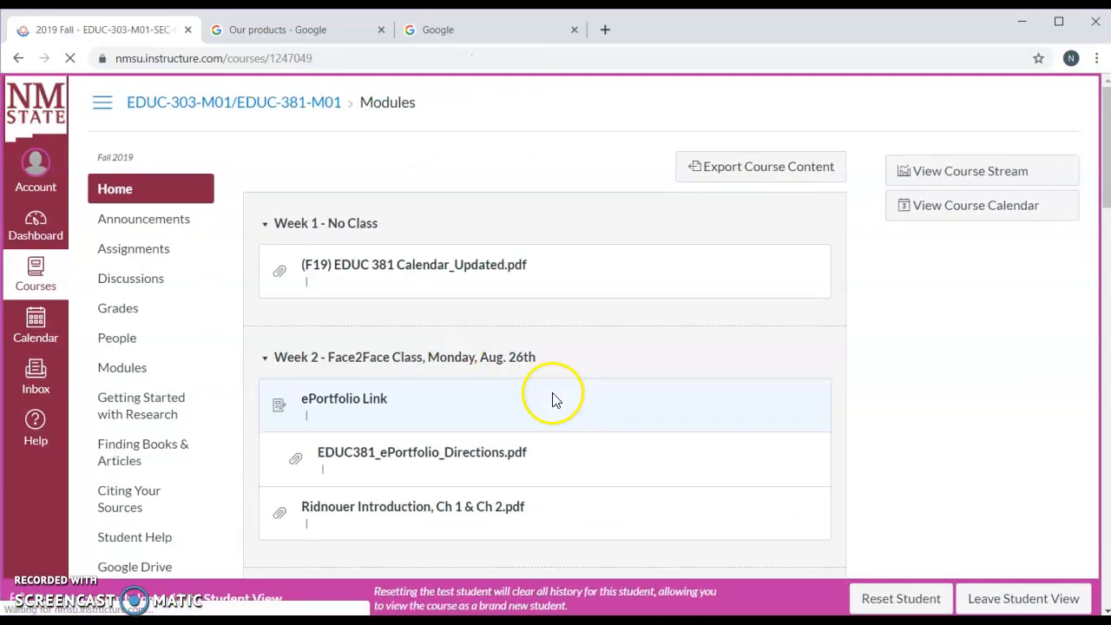
pyautogui.scroll(-10, 638, 496)
pyautogui.scroll(-10, 639, 496)
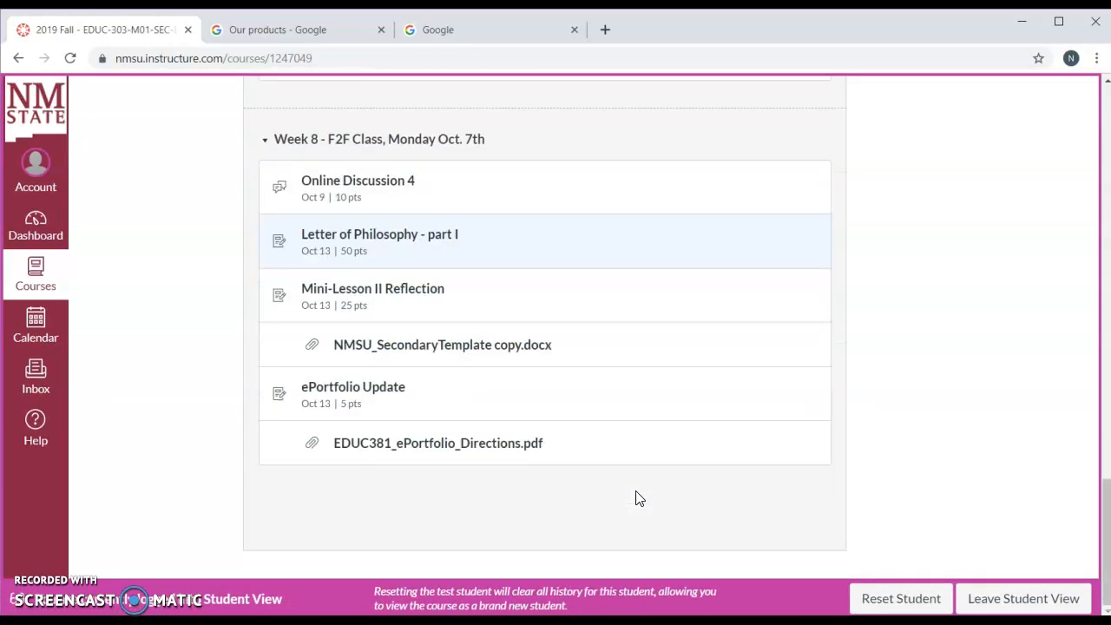
pyautogui.click(371, 397)
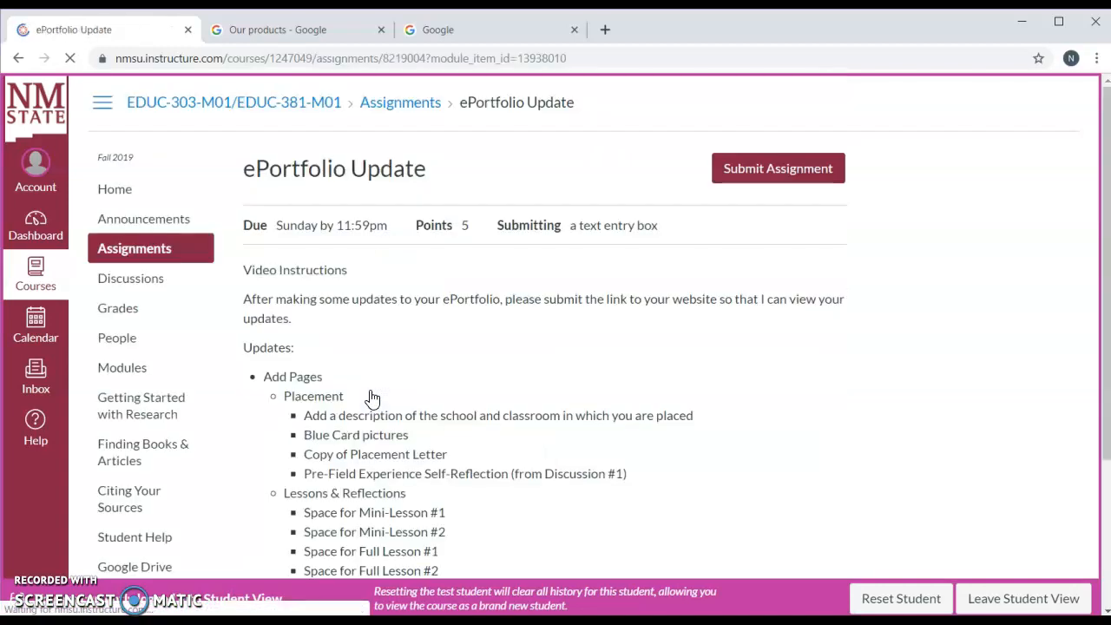
# Review the pages and contents the ePortfolio Update assignment requires, from Placement through Observation Report.
pyautogui.scroll(-1, 633, 421)
pyautogui.scroll(-1, 633, 420)
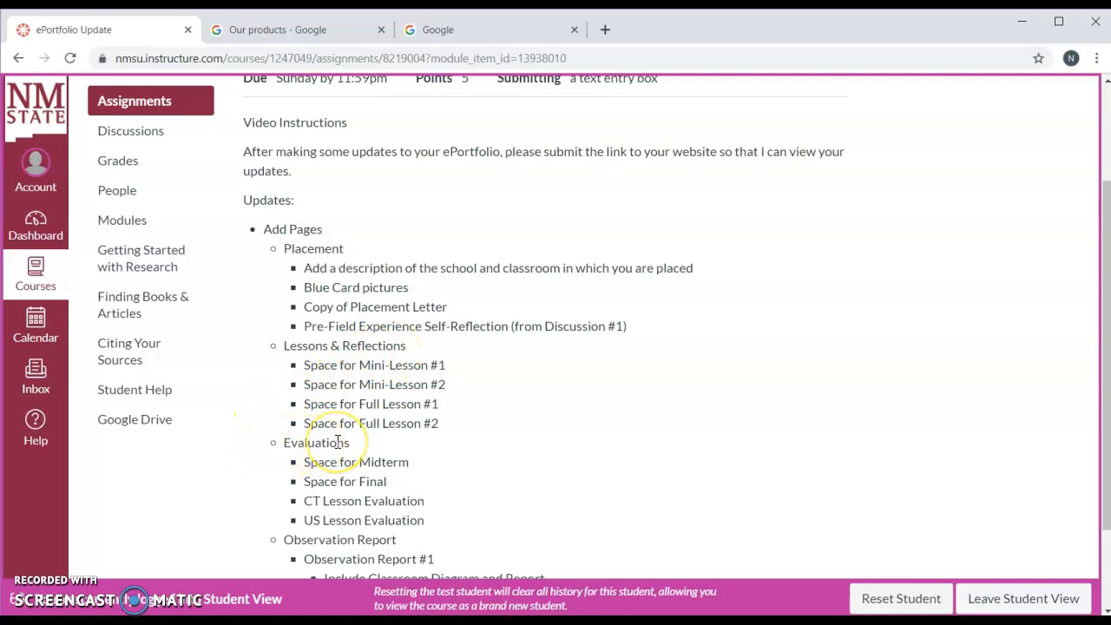
pyautogui.scroll(-1, 338, 442)
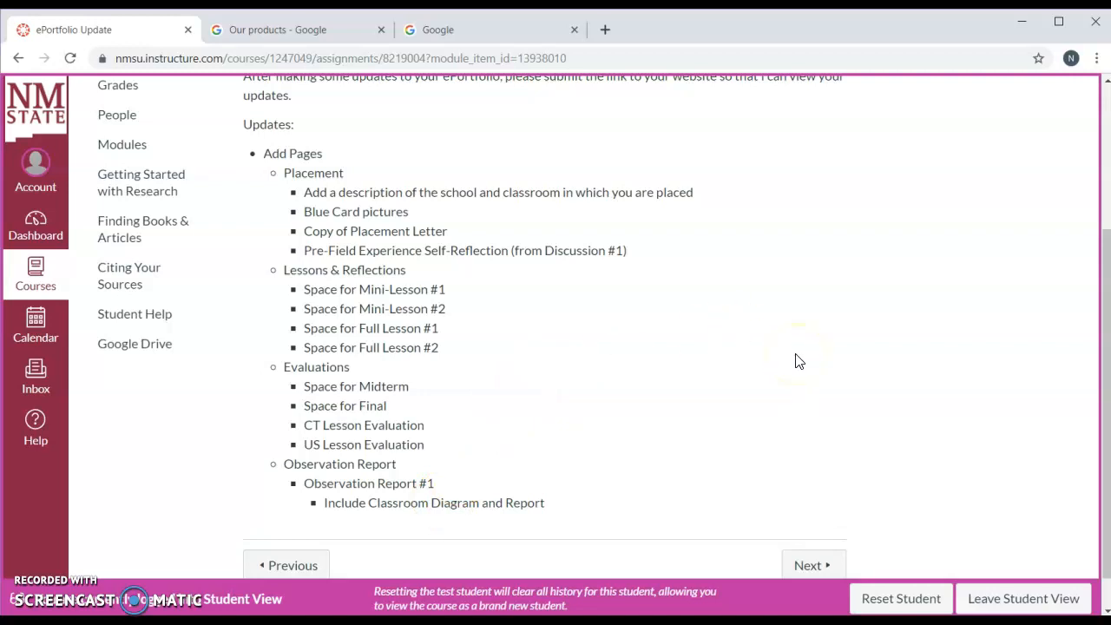
pyautogui.scroll(1, 799, 362)
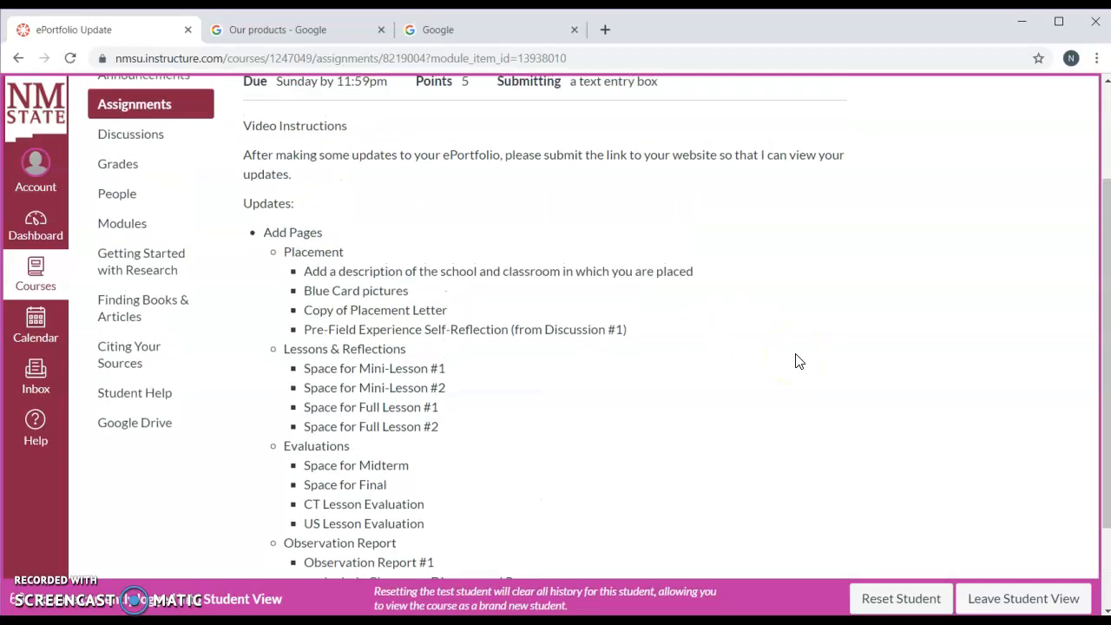
pyautogui.scroll(1, 798, 361)
pyautogui.scroll(1, 799, 361)
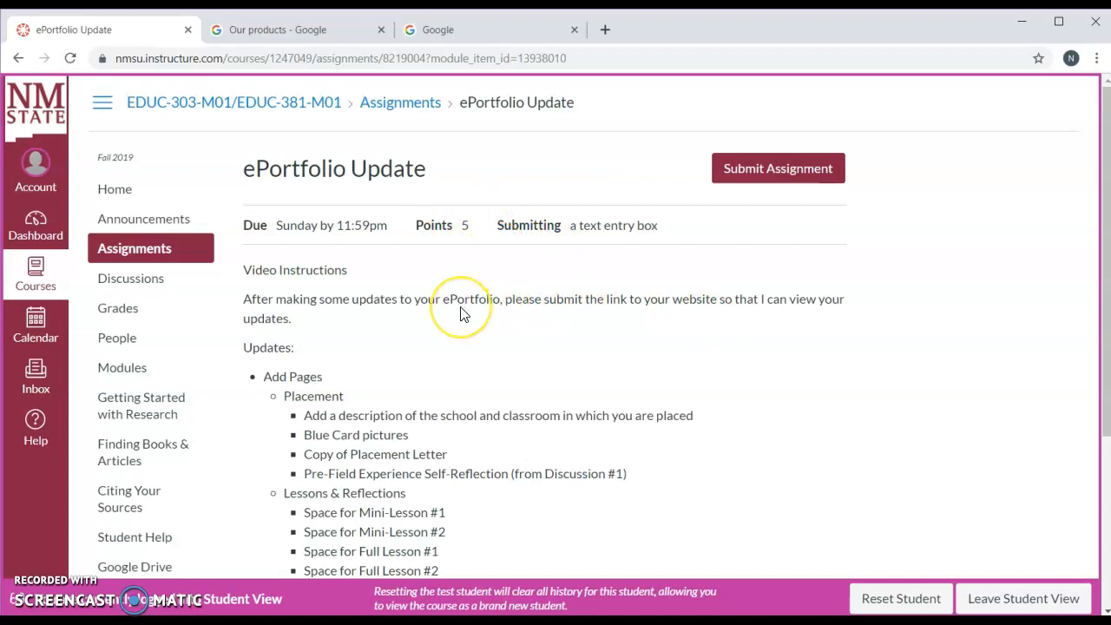
# Switch to Google Sites at sites.google.com and open the EDUC381 field experience site for editing.
pyautogui.click(461, 33)
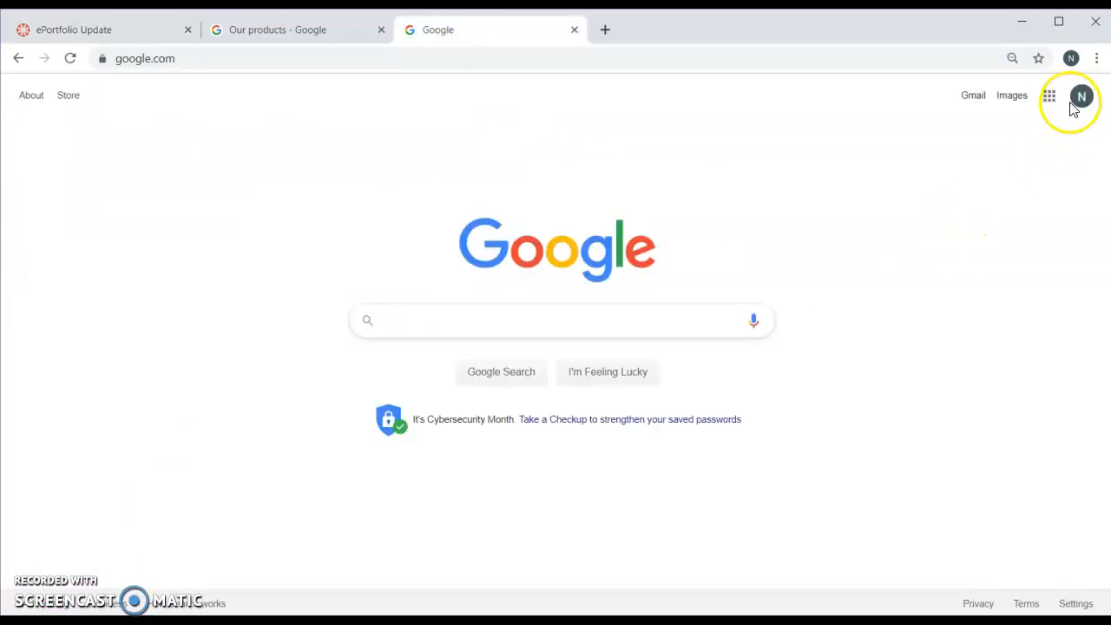
pyautogui.click(334, 61)
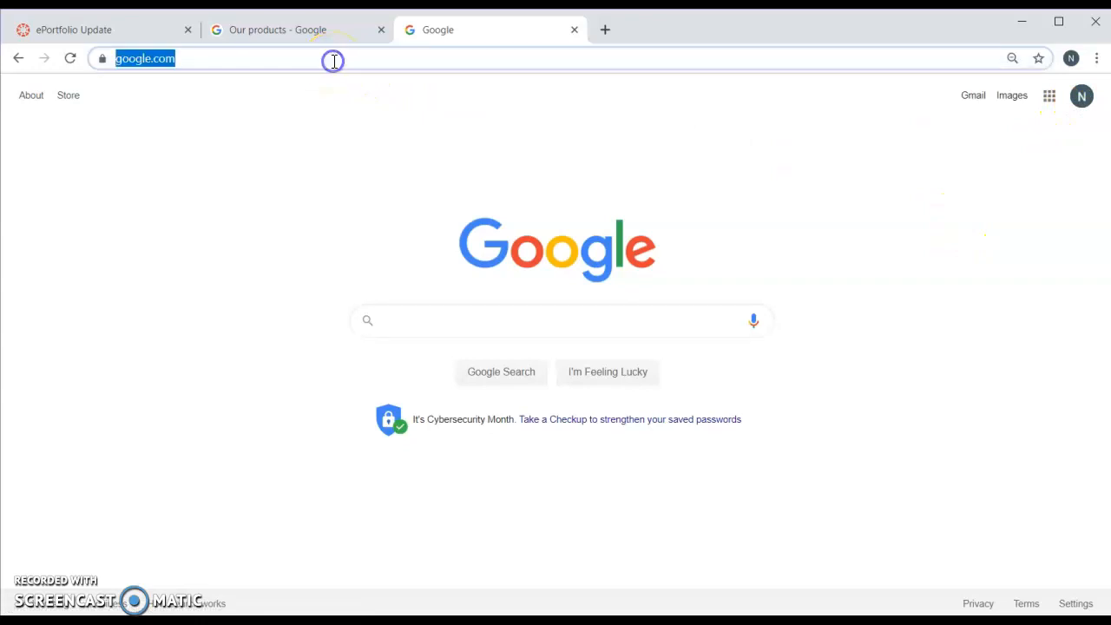
pyautogui.write('site')
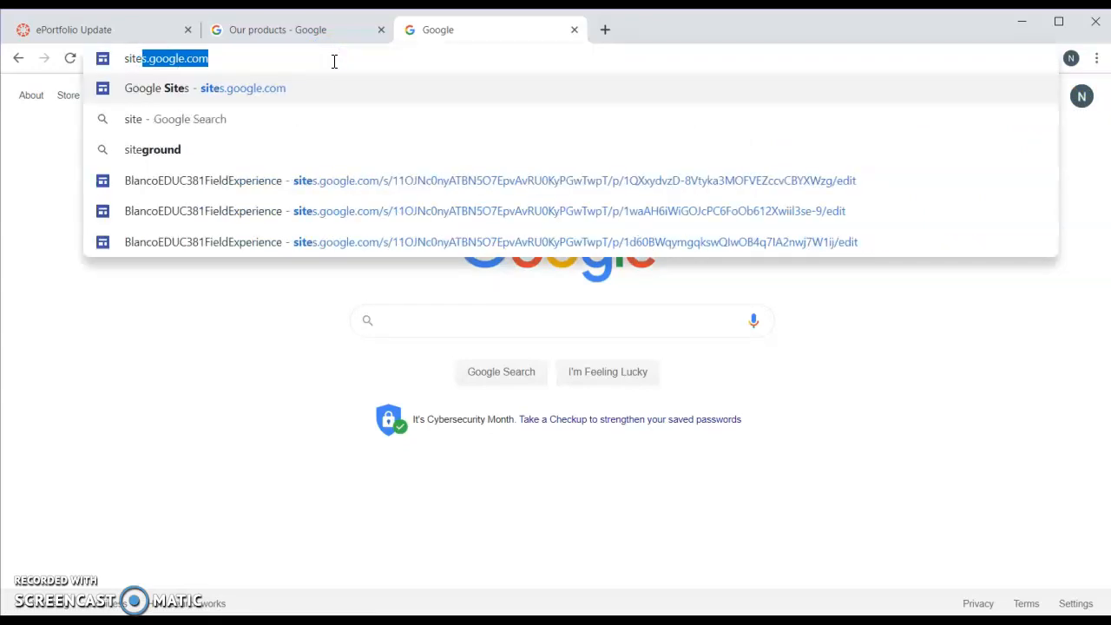
pyautogui.write('s.goog')
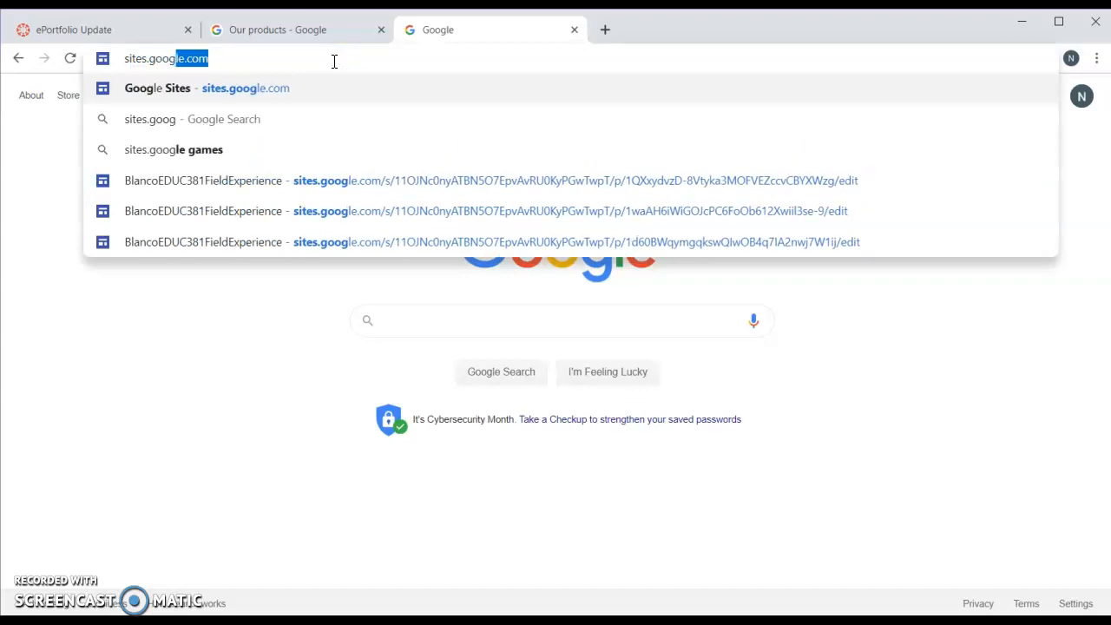
pyautogui.write('le.com')
pyautogui.press('Return')
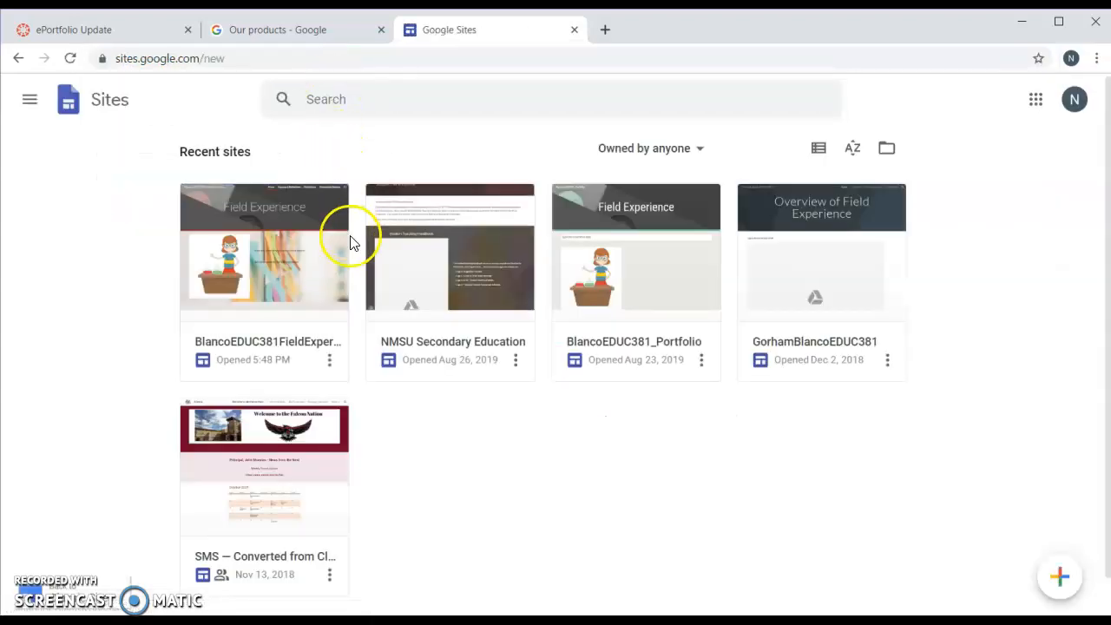
pyautogui.click(273, 261)
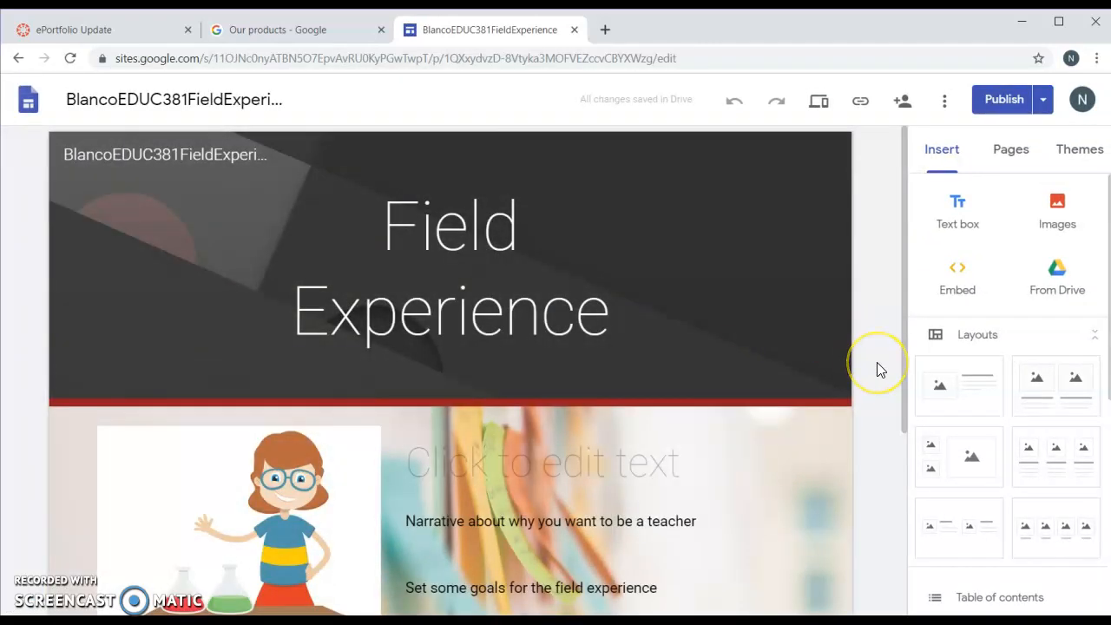
# Look over the Home page's header, teacher picture, and the narrative and goals text beside it.
pyautogui.scroll(-1, 877, 369)
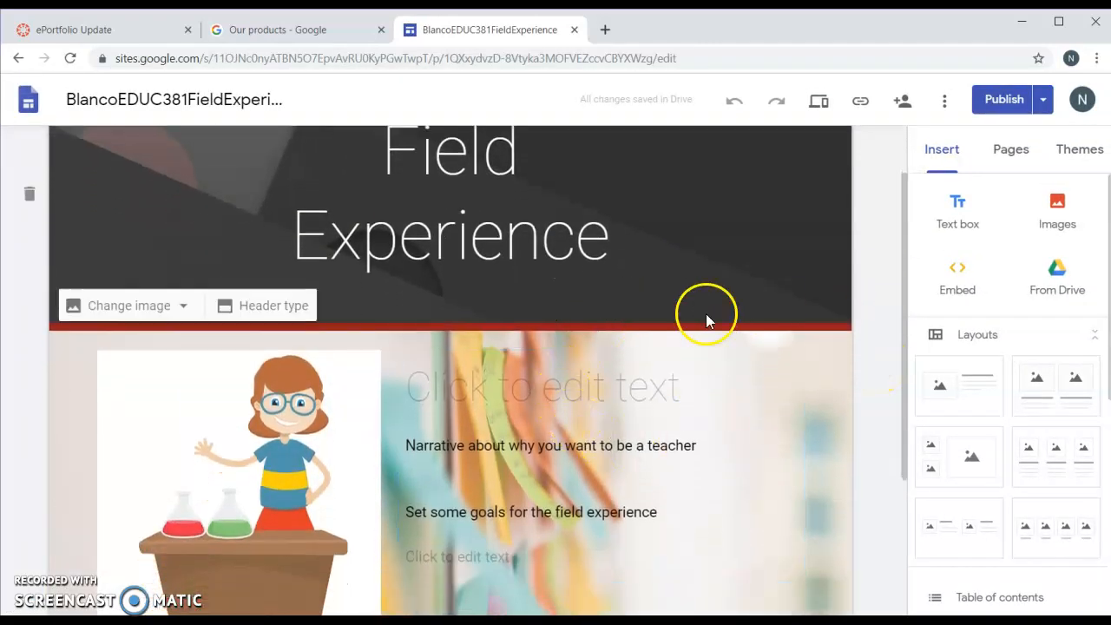
pyautogui.click(341, 467)
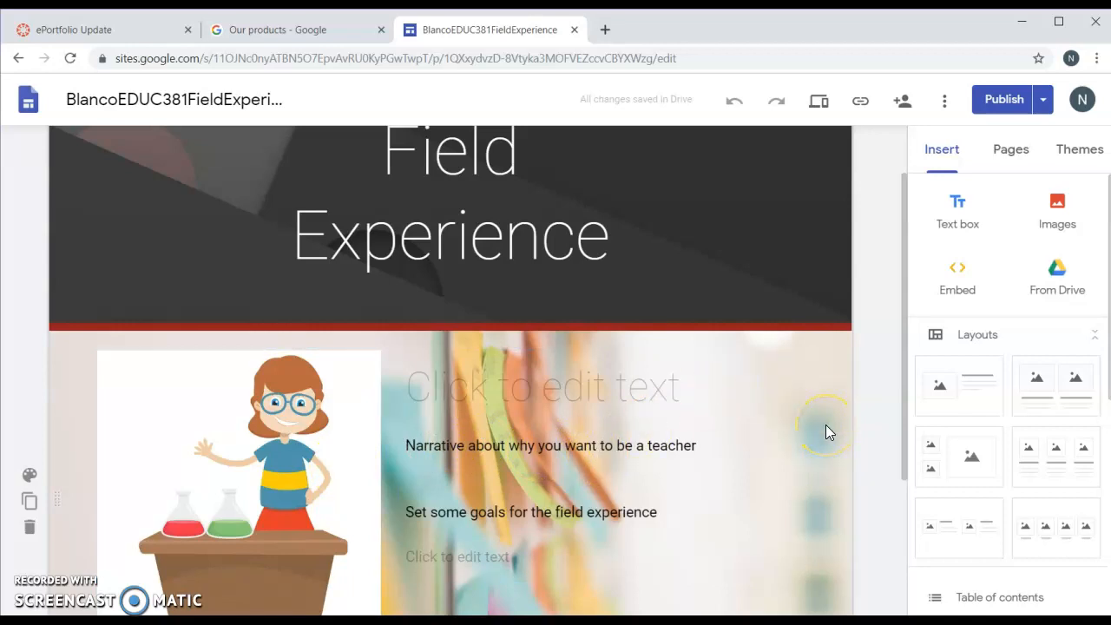
pyautogui.scroll(-2, 826, 425)
pyautogui.scroll(3, 826, 424)
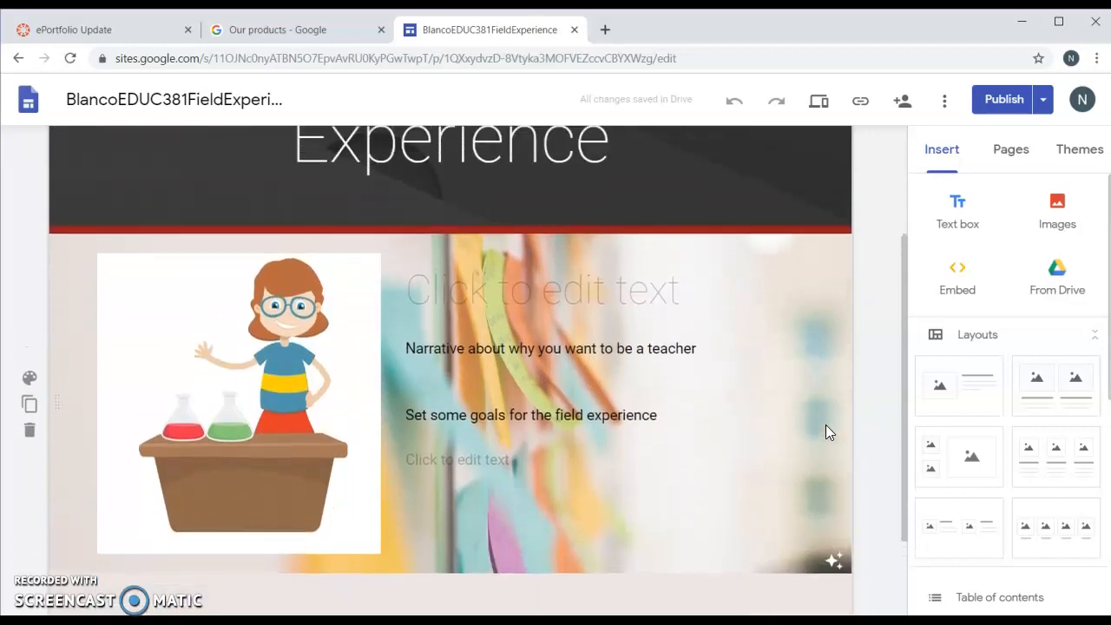
pyautogui.scroll(1, 826, 424)
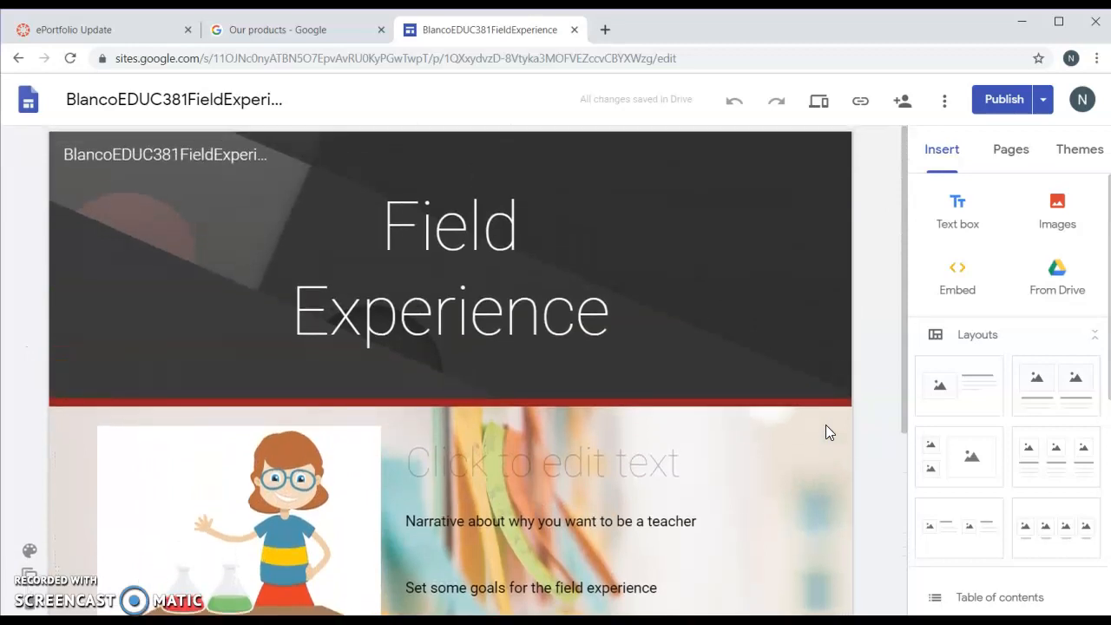
pyautogui.click(431, 511)
# Add a new page named Placement to the field experience site.
pyautogui.click(1012, 151)
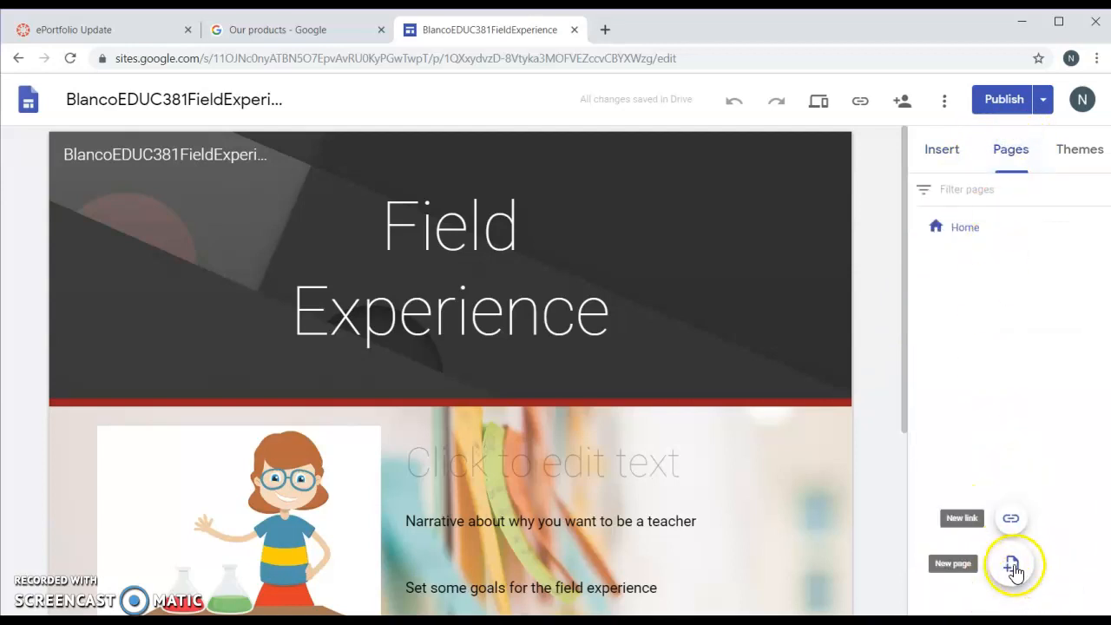
pyautogui.click(1013, 567)
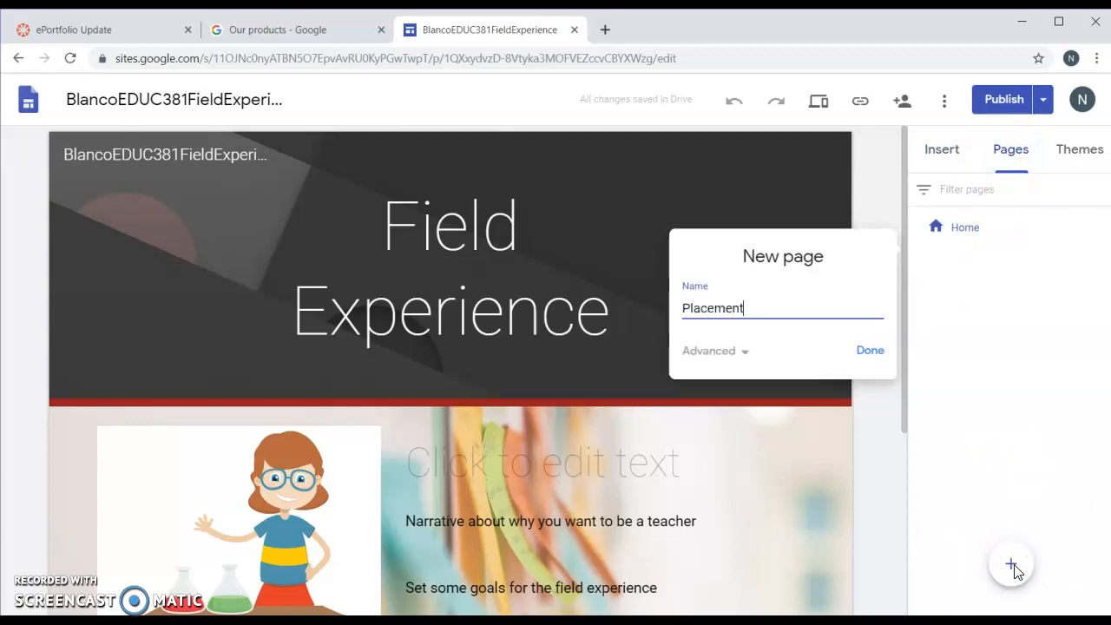
pyautogui.write('Placement')
pyautogui.click(871, 352)
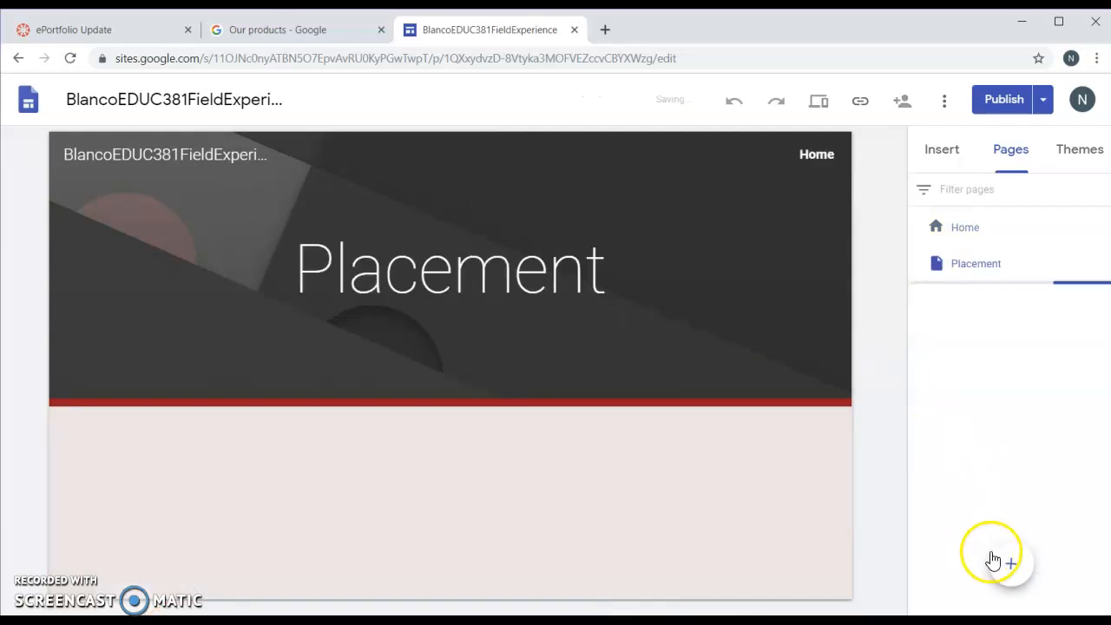
# Add a new page named Lessons & Reflections to the site.
pyautogui.click(996, 562)
pyautogui.write('Lessons & Reflections')
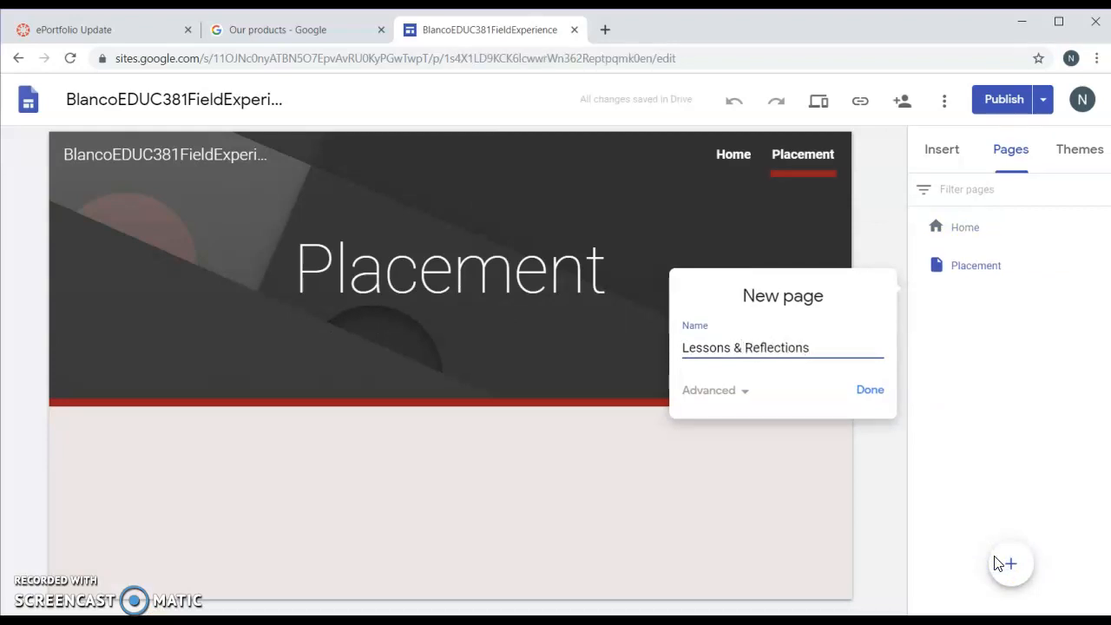
pyautogui.click(864, 392)
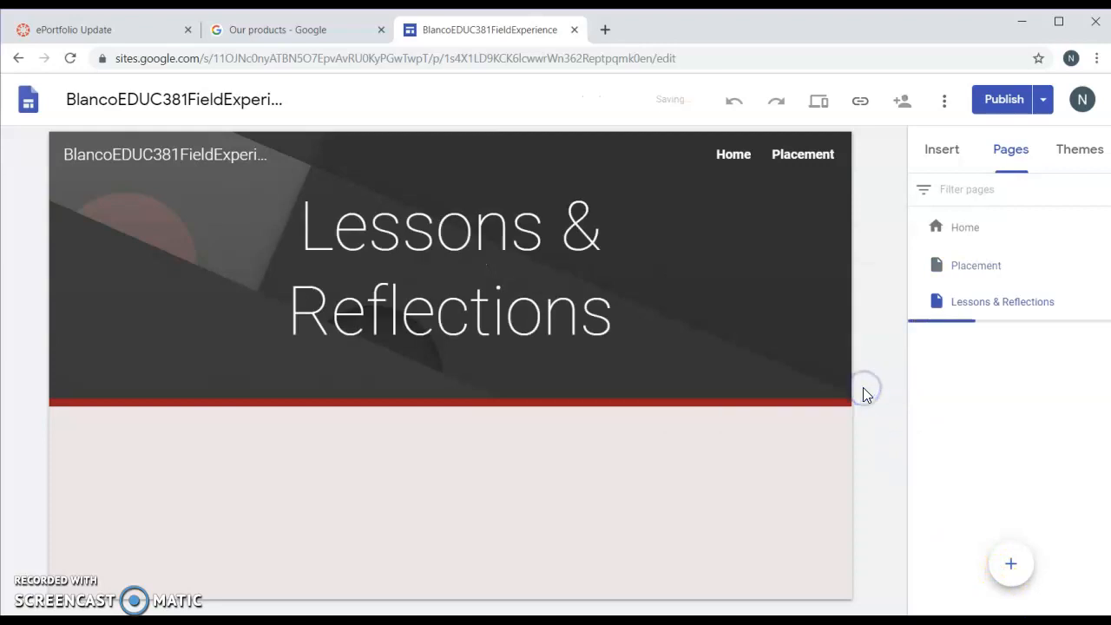
# Add a new page named Evaluations to the site.
pyautogui.click(1013, 566)
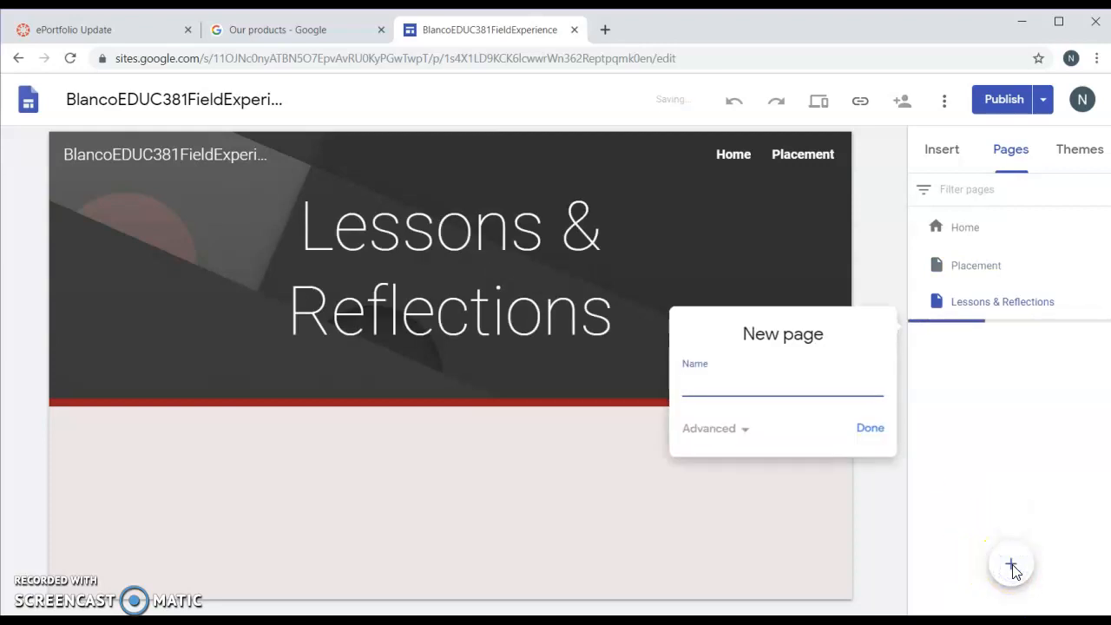
pyautogui.write('Evalua')
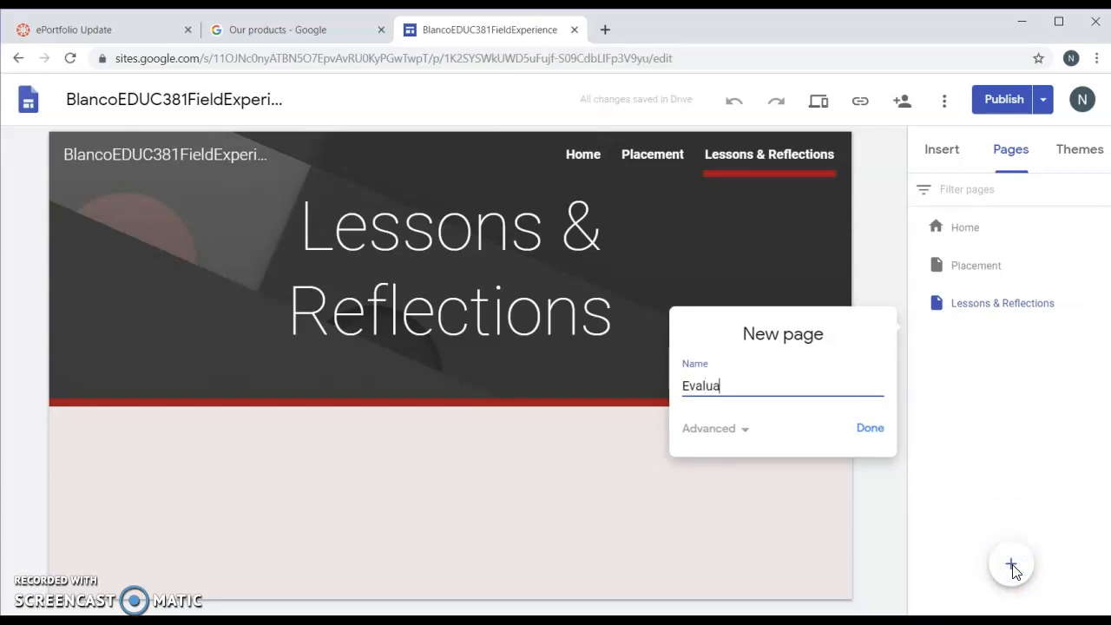
pyautogui.write('tions')
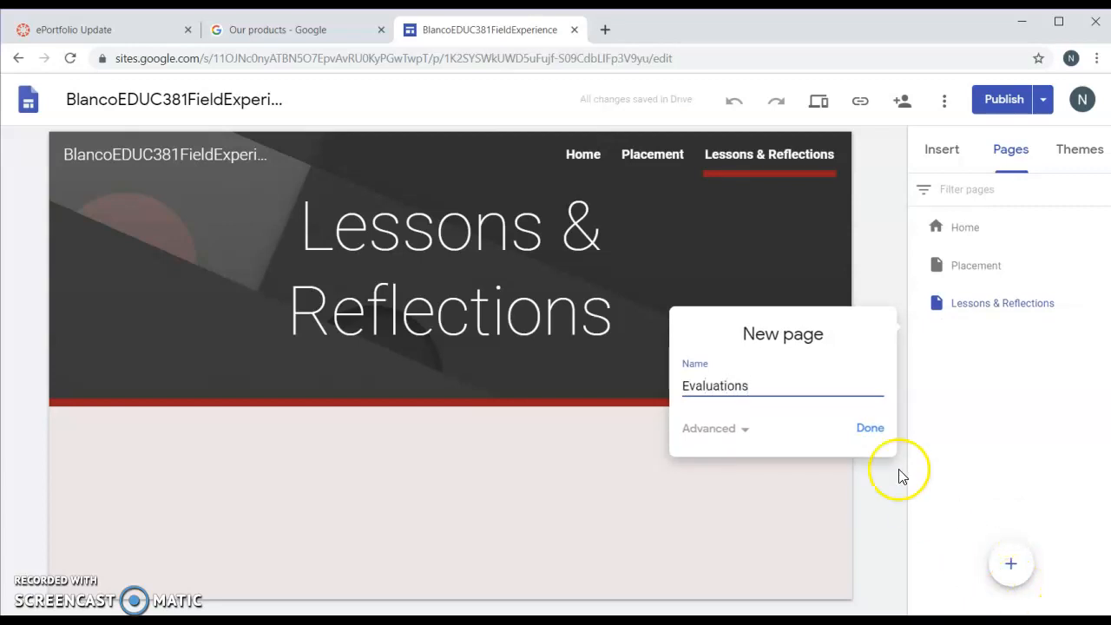
pyautogui.click(869, 427)
# Add a new page named Observation Reports to the site.
pyautogui.click(1009, 566)
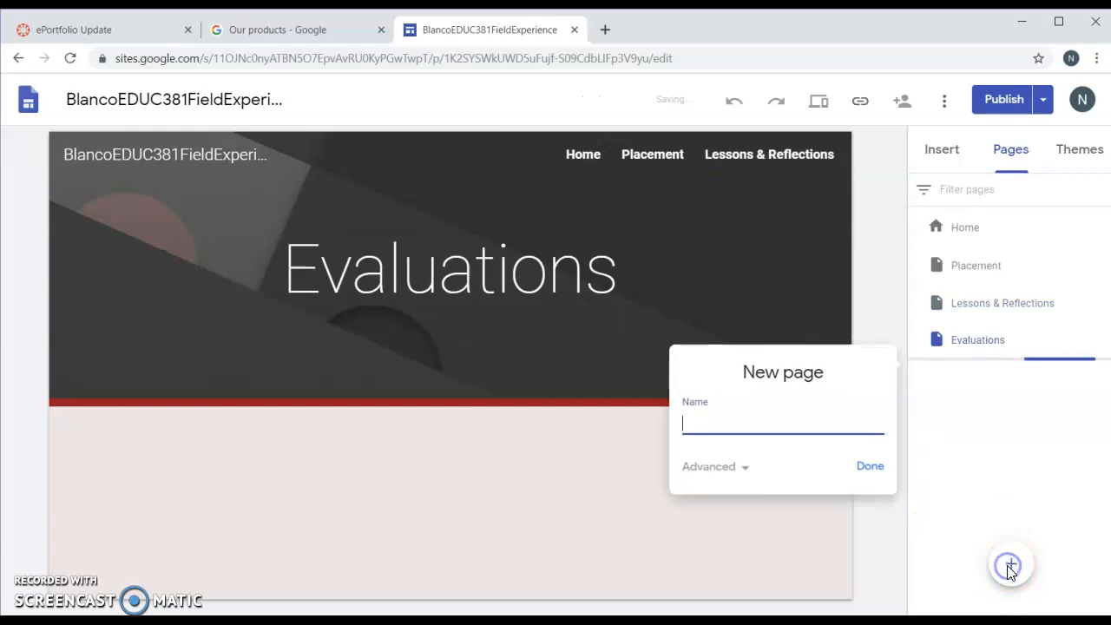
pyautogui.write('Observation Reports')
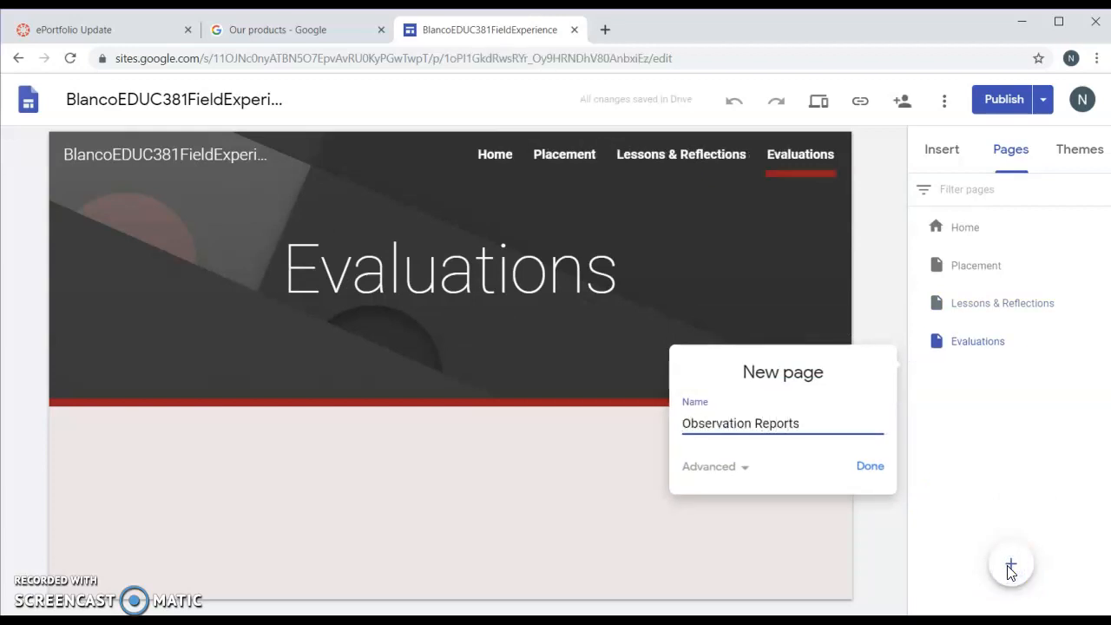
pyautogui.click(869, 466)
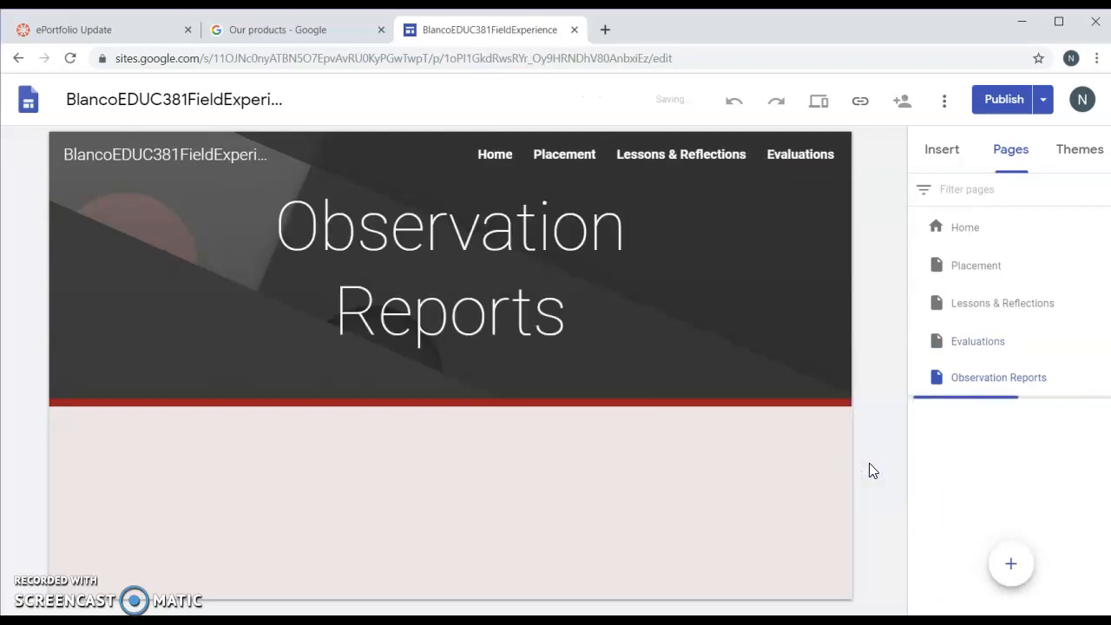
pyautogui.click(877, 354)
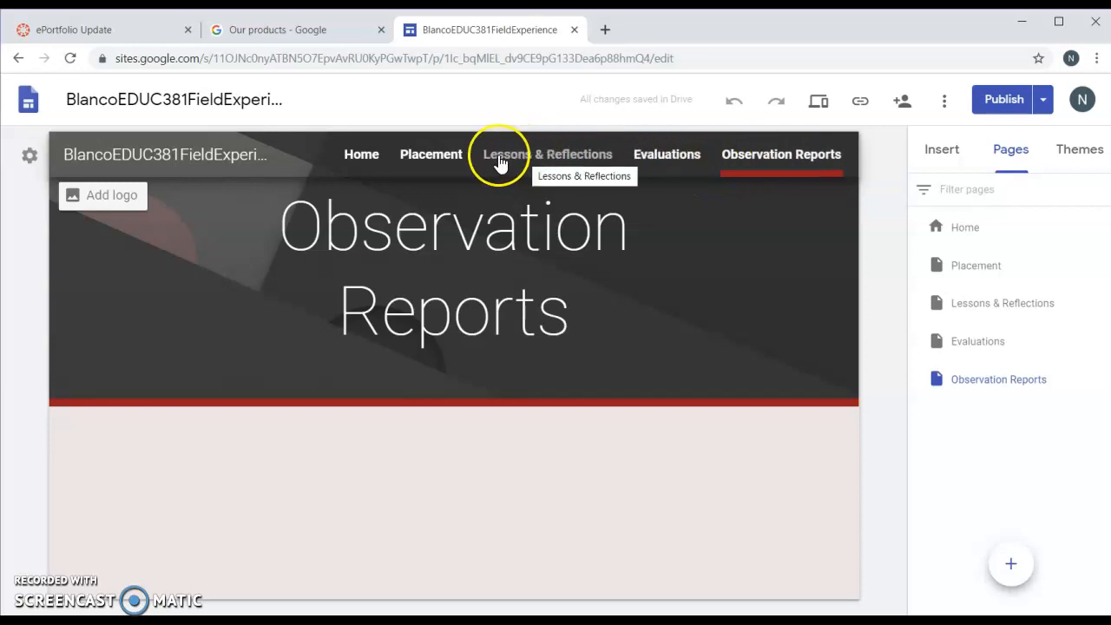
# Insert a text box on the Placement page containing the school name Lynn Middle School.
pyautogui.click(367, 154)
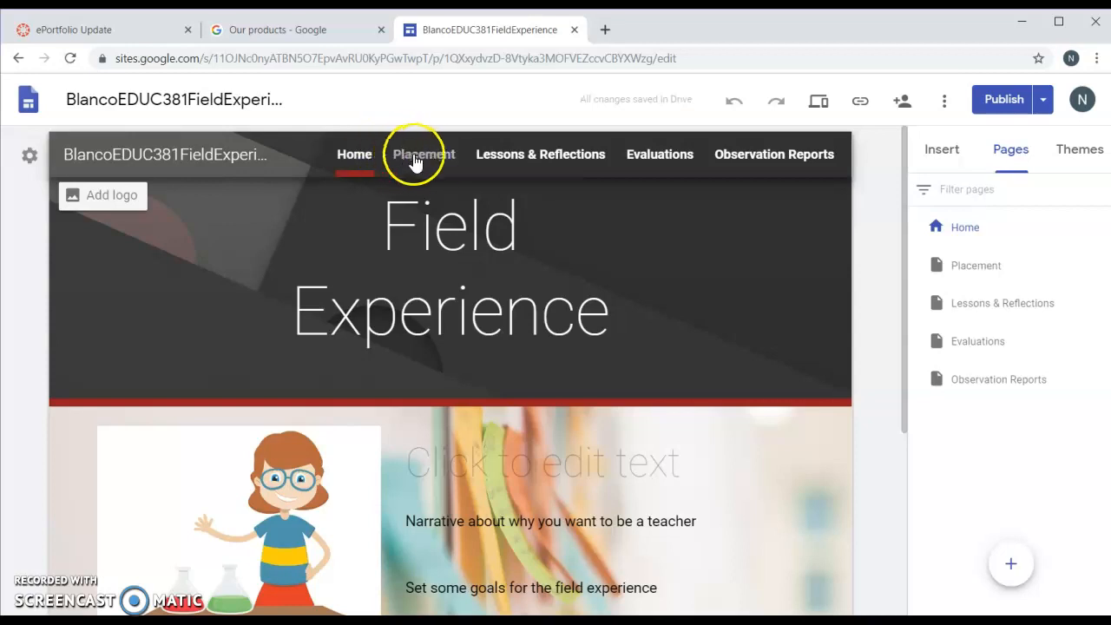
pyautogui.click(442, 160)
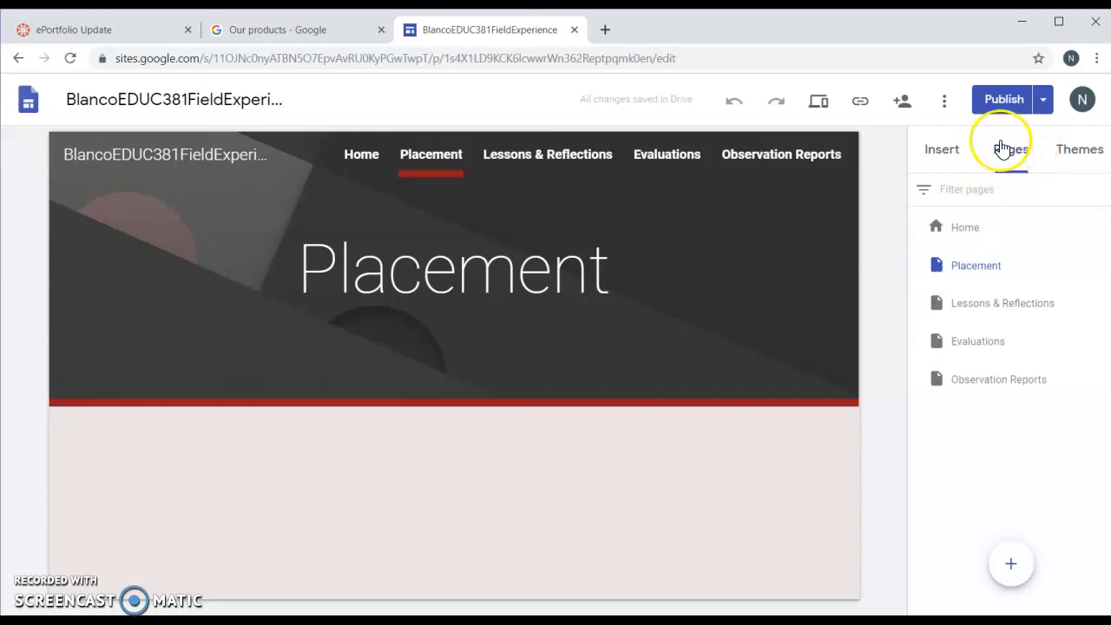
pyautogui.click(942, 156)
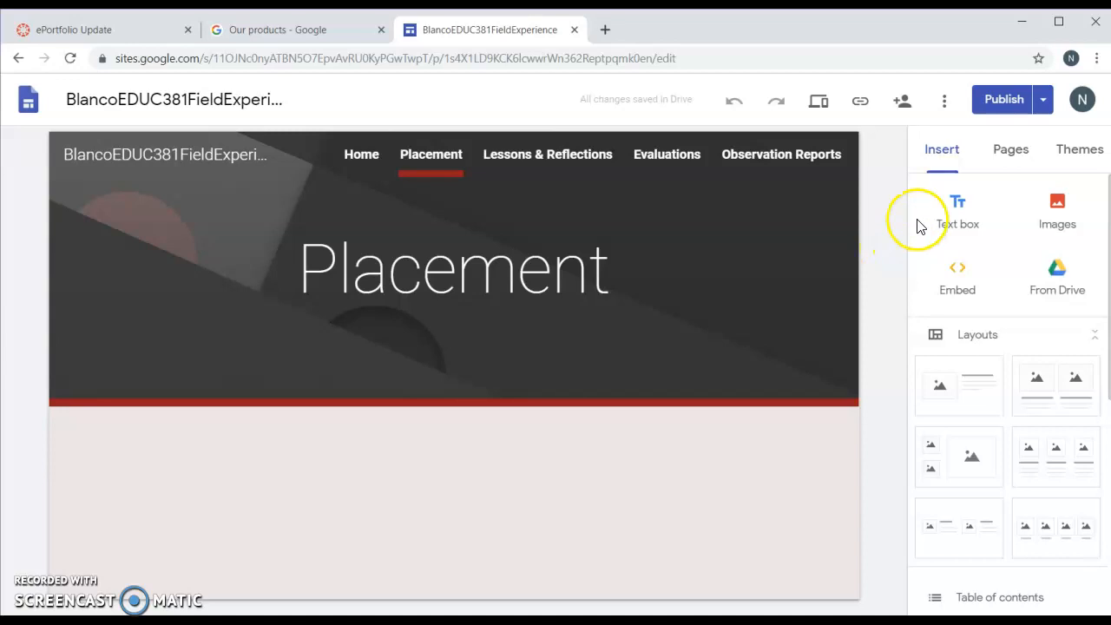
pyautogui.click(962, 222)
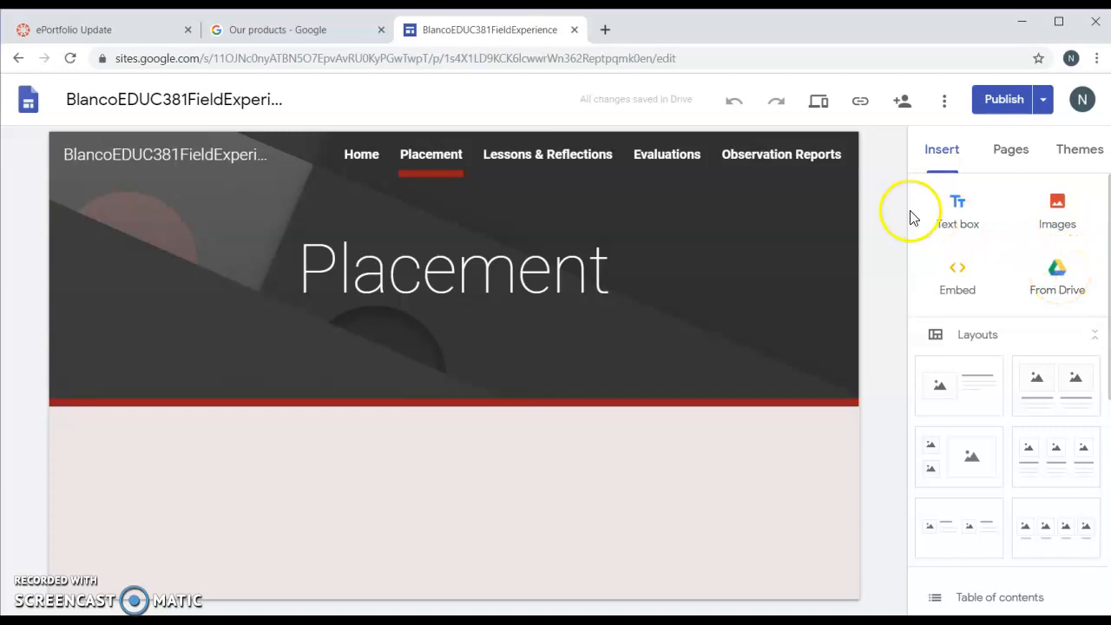
pyautogui.click(962, 211)
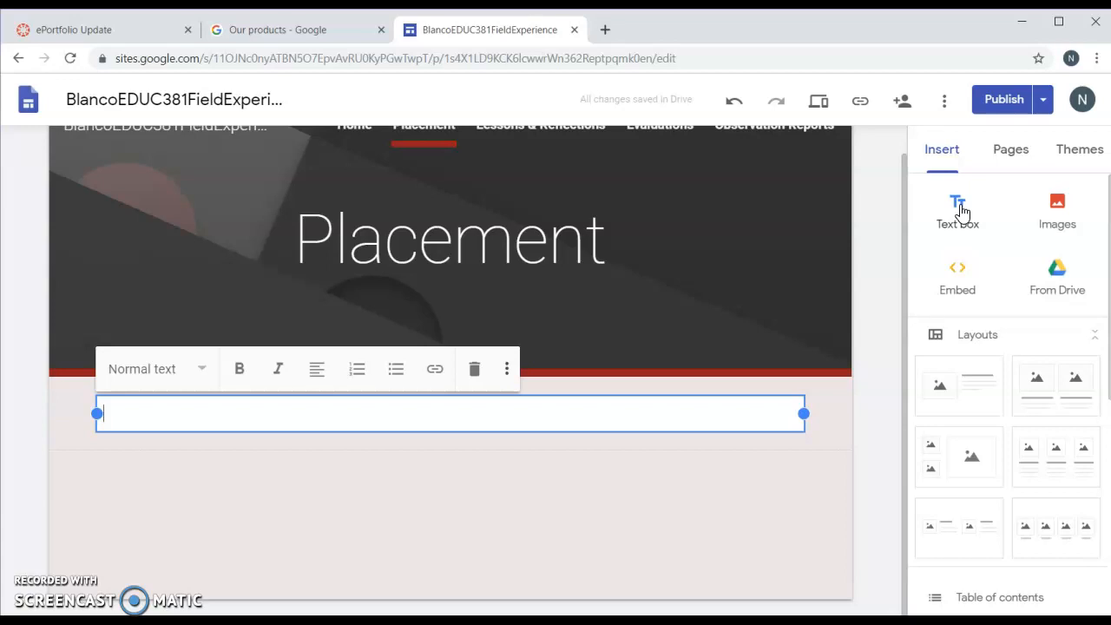
pyautogui.write('D')
pyautogui.press('BackSpace')
pyautogui.write('Lynn Middle')
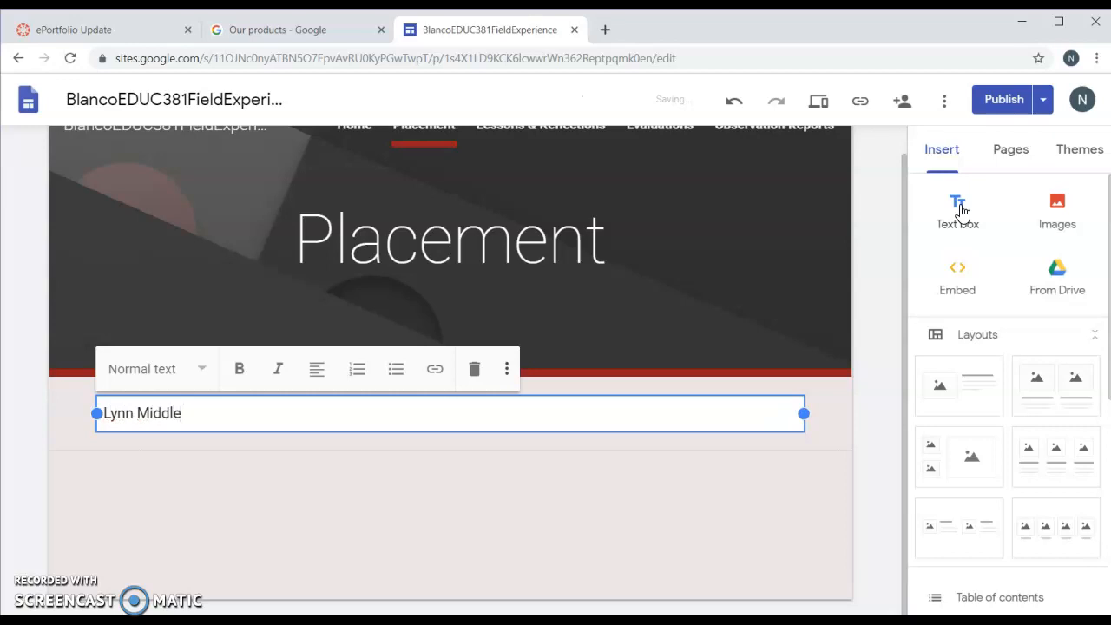
pyautogui.write(' School')
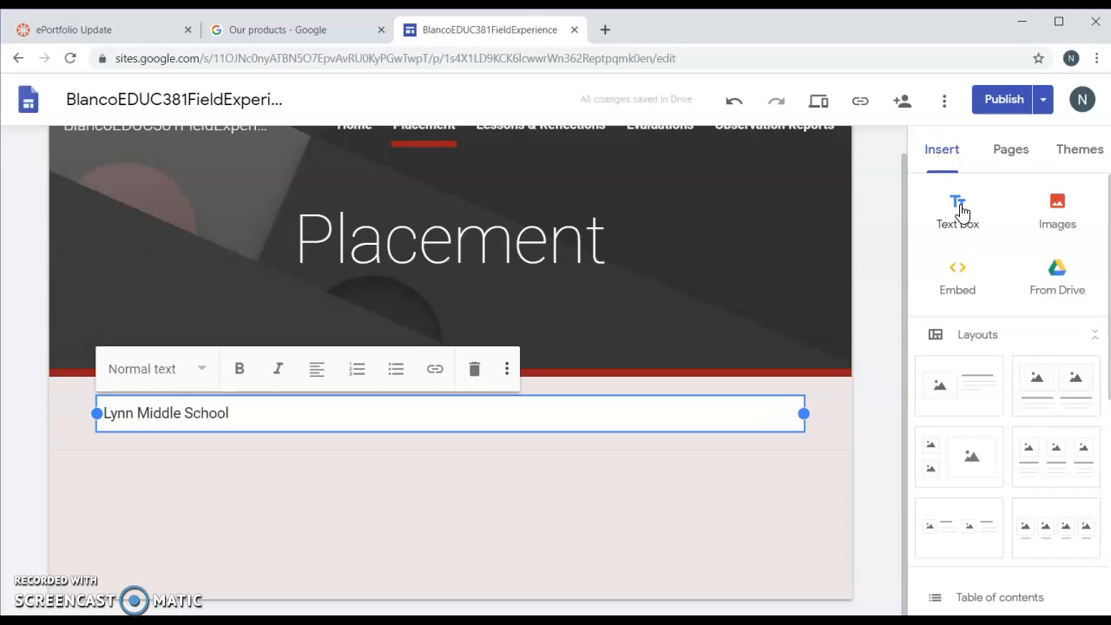
# Below the school name, leave a blank line and add the line "Description of the school and the classroom".
pyautogui.press('Return')
pyautogui.press('Return')
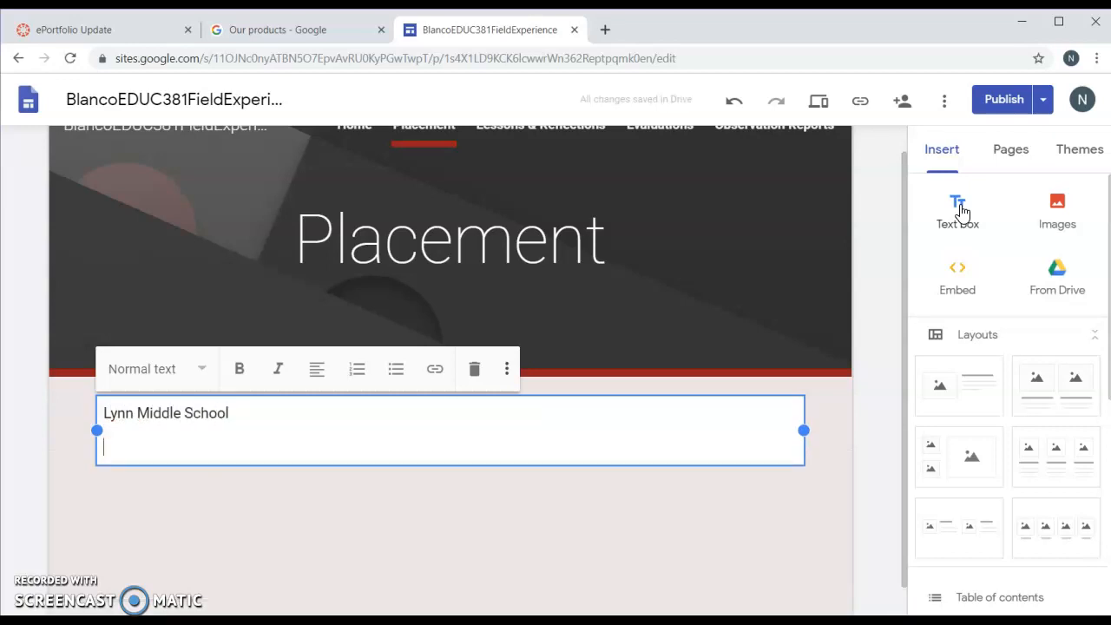
pyautogui.write('De')
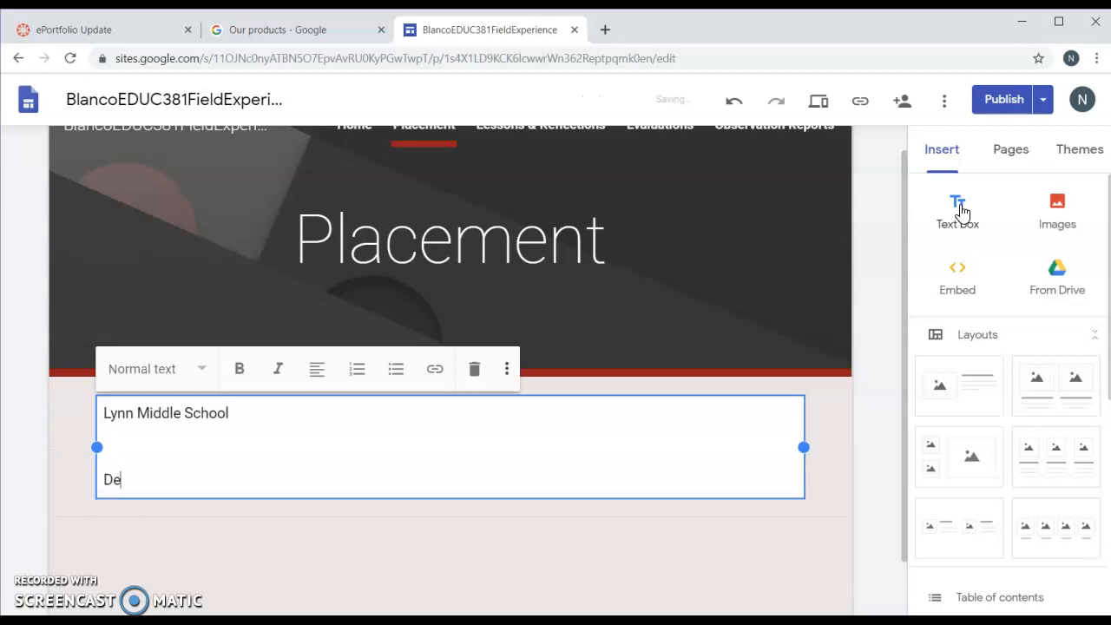
pyautogui.write('scription')
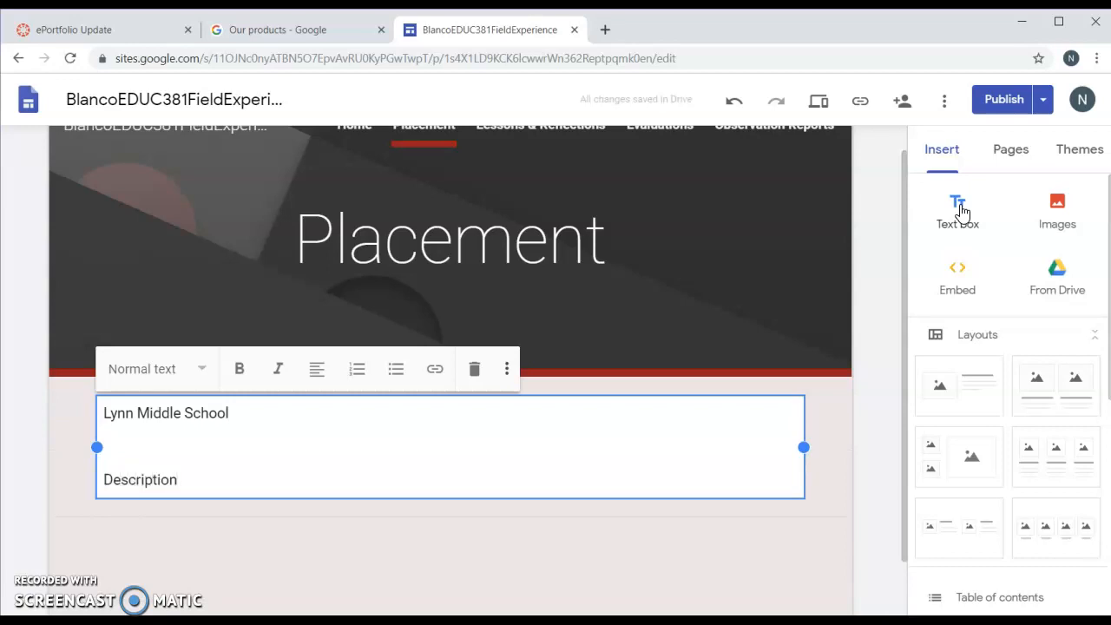
pyautogui.write(' of the school and nt')
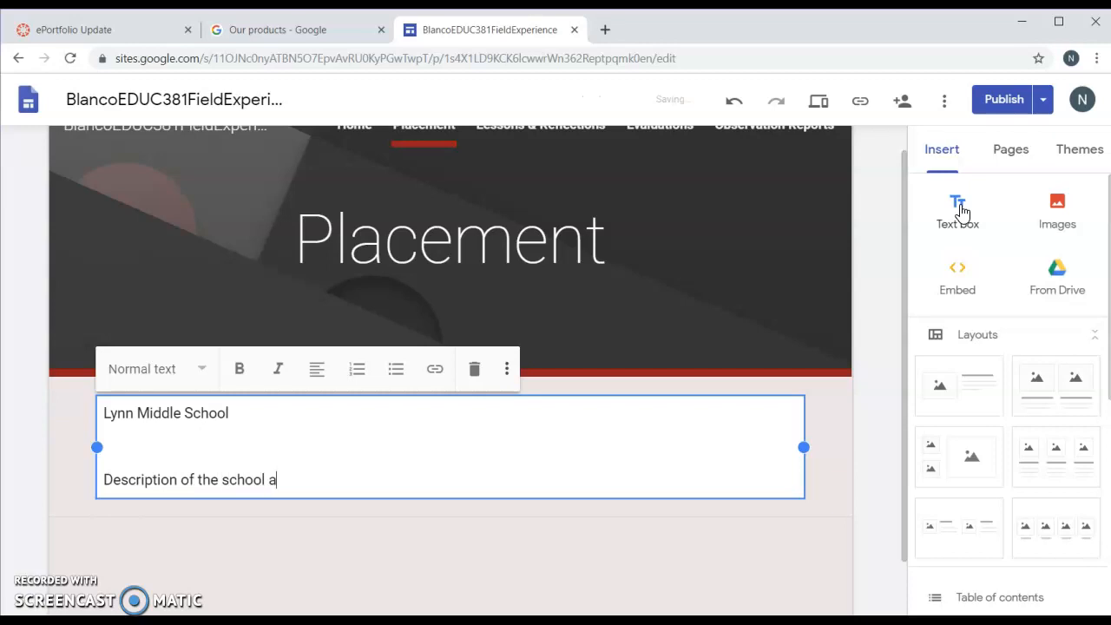
pyautogui.press('BackSpace')
pyautogui.press('BackSpace')
pyautogui.write('the classroom')
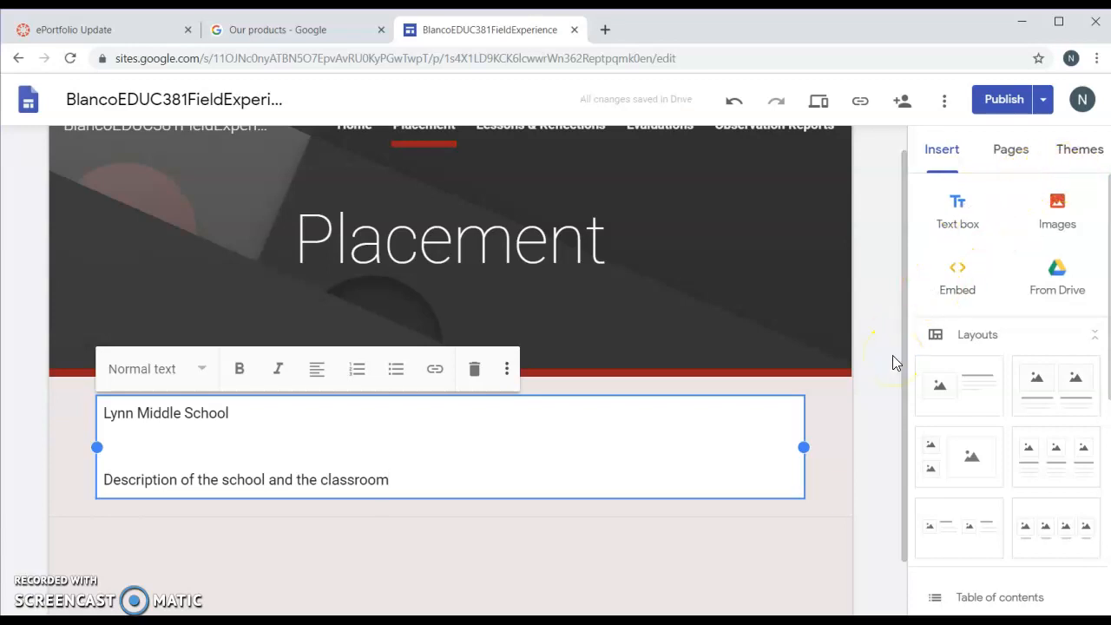
# Insert a second text box on the Placement page reading "LCPS Background Check", with blank lines beneath it.
pyautogui.click(964, 217)
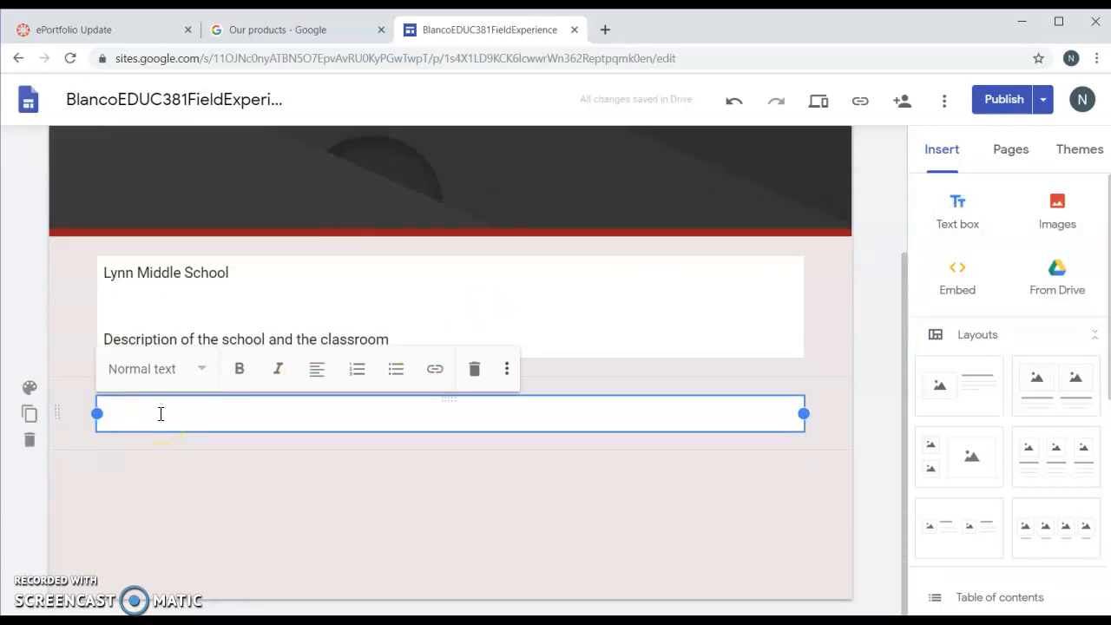
pyautogui.write('LCPS')
pyautogui.write('B')
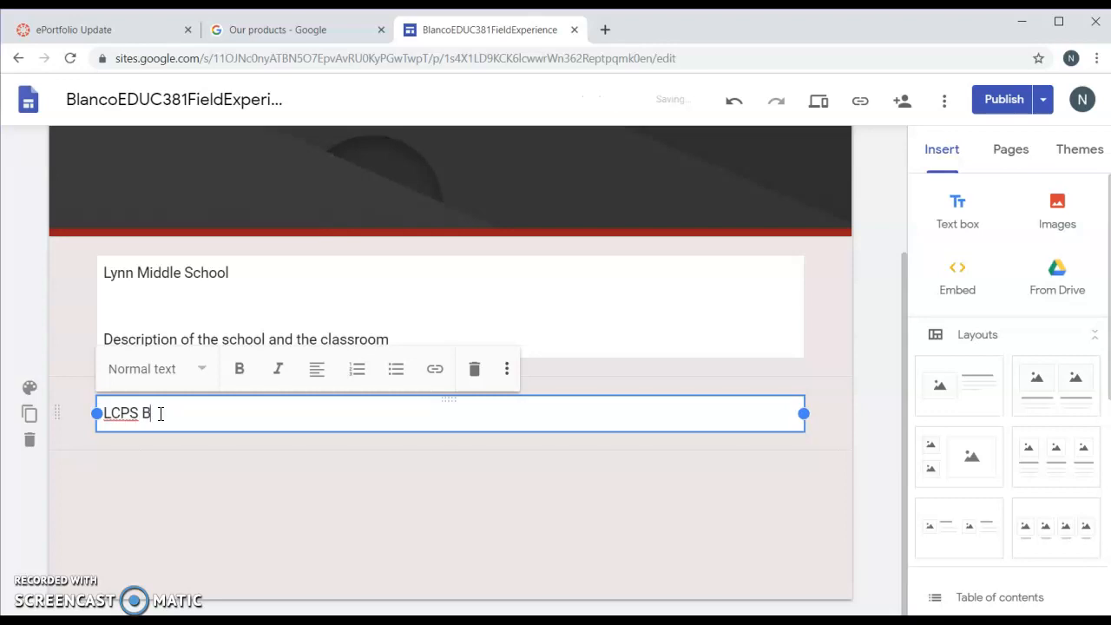
pyautogui.write('ackground Check')
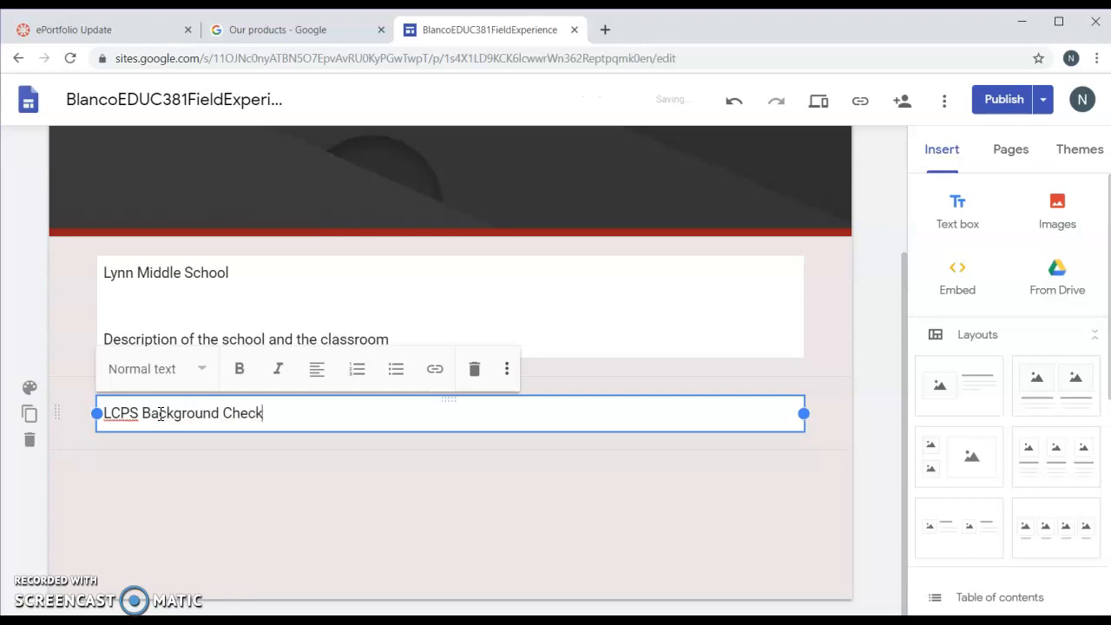
pyautogui.press('Return')
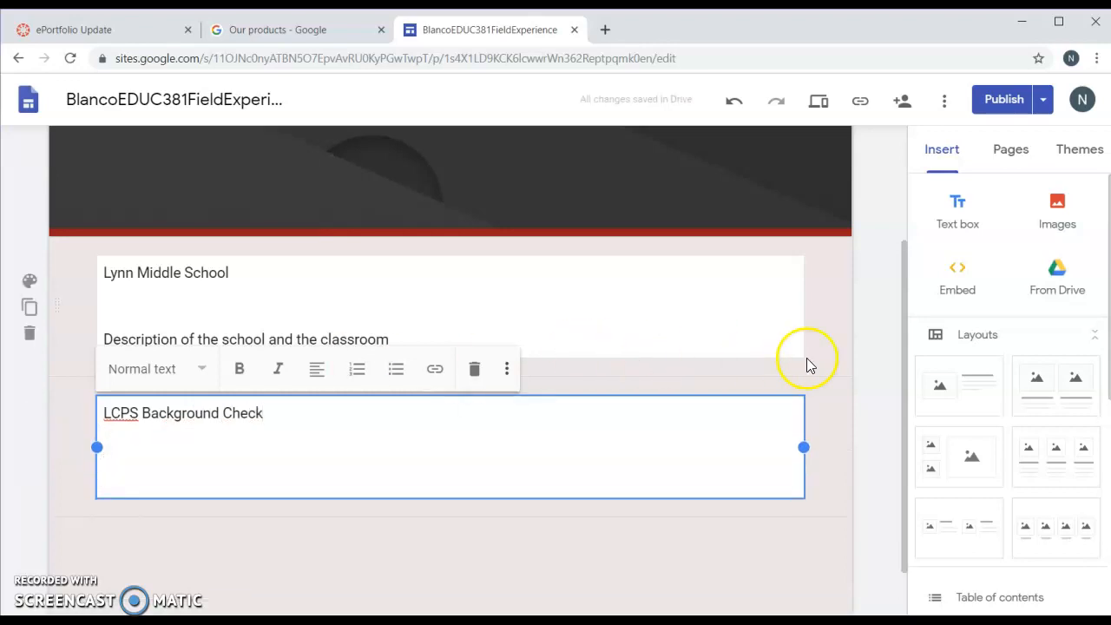
# Insert a text box under the background check section reading "Placement Letter", followed by two blank lines.
pyautogui.click(946, 214)
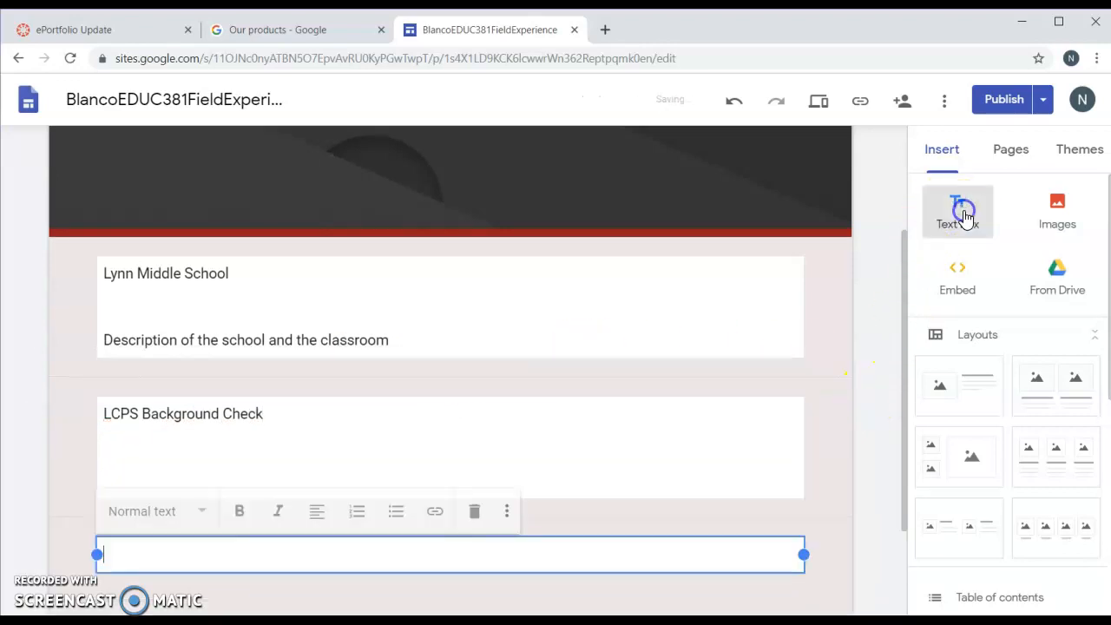
pyautogui.click(272, 419)
pyautogui.write('C')
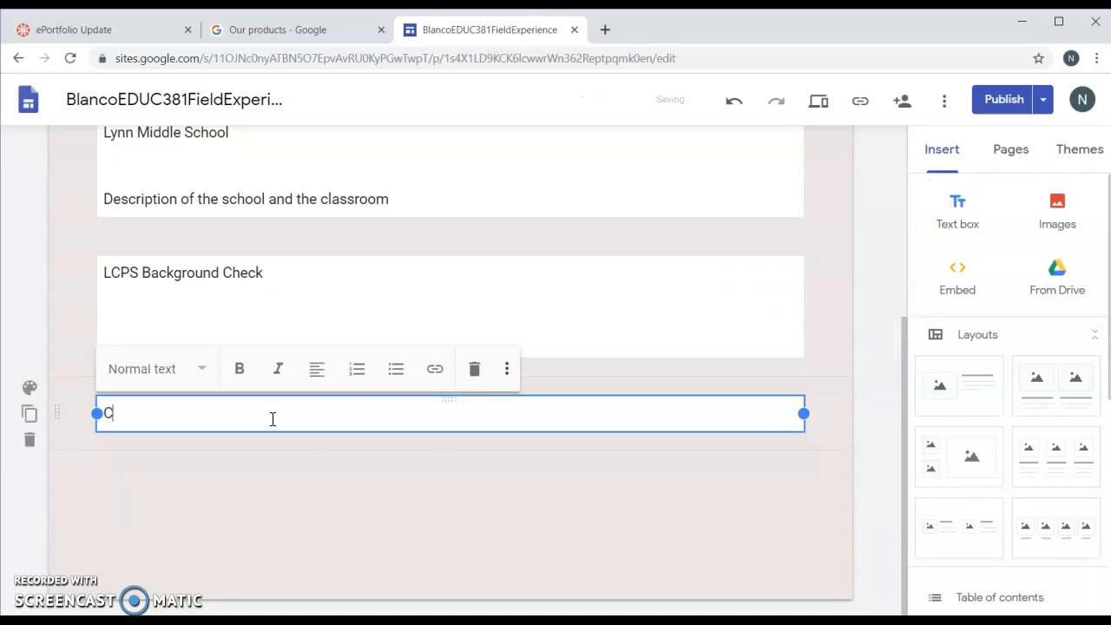
pyautogui.write('Placement ')
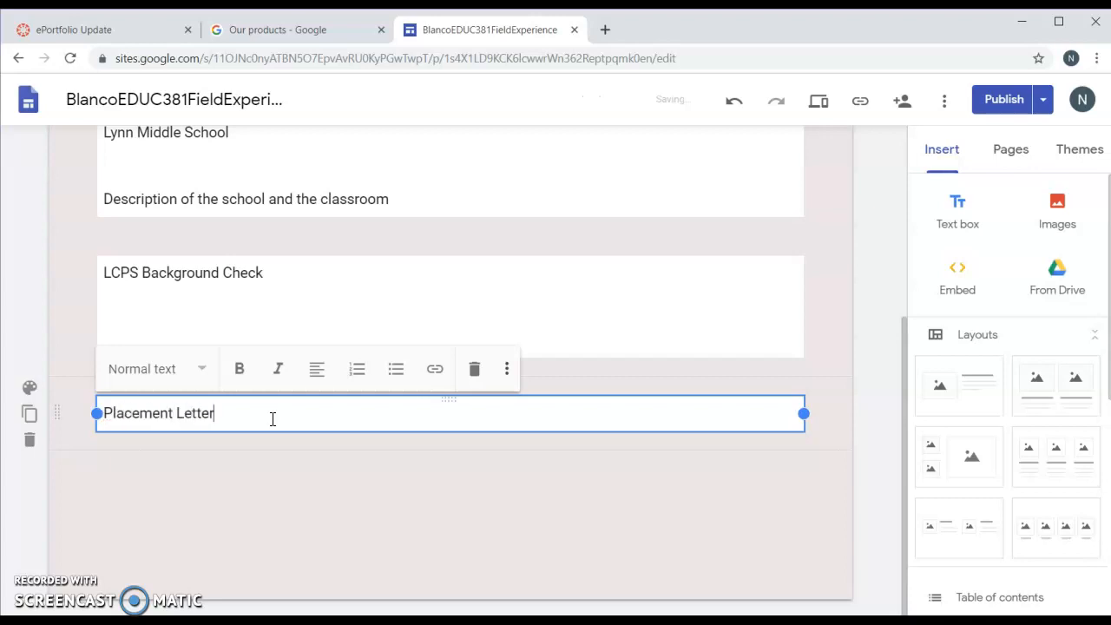
pyautogui.write('Letter')
pyautogui.press('Return')
pyautogui.press('Return')
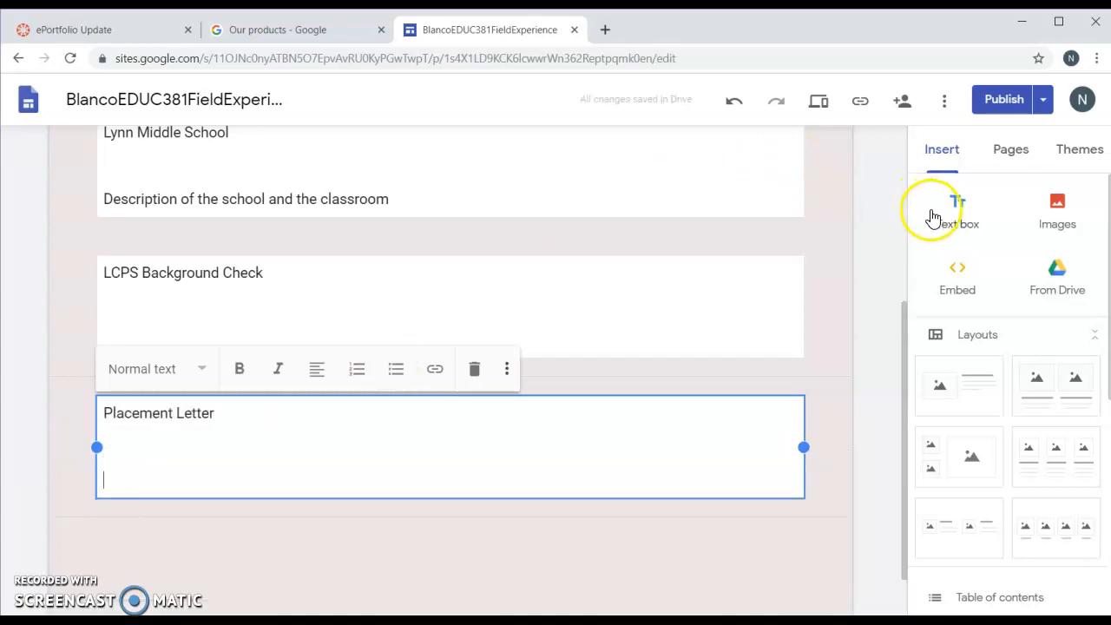
# Insert a text box under the placement letter section reading "Pre-Field Experience Self-Reflection".
pyautogui.click(948, 217)
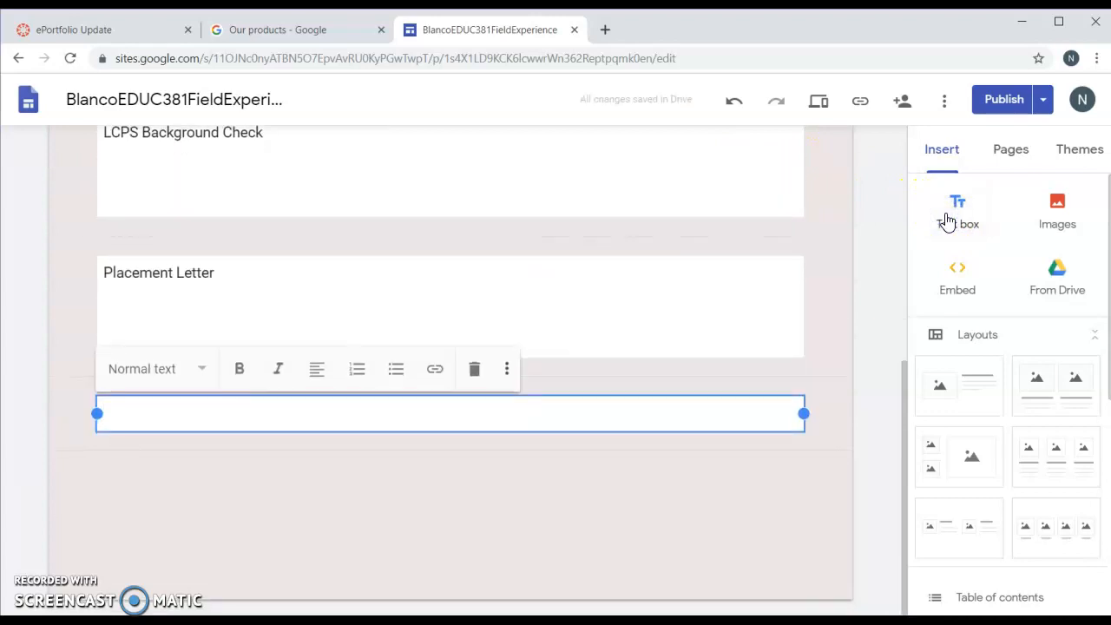
pyautogui.write('Pre-Fei')
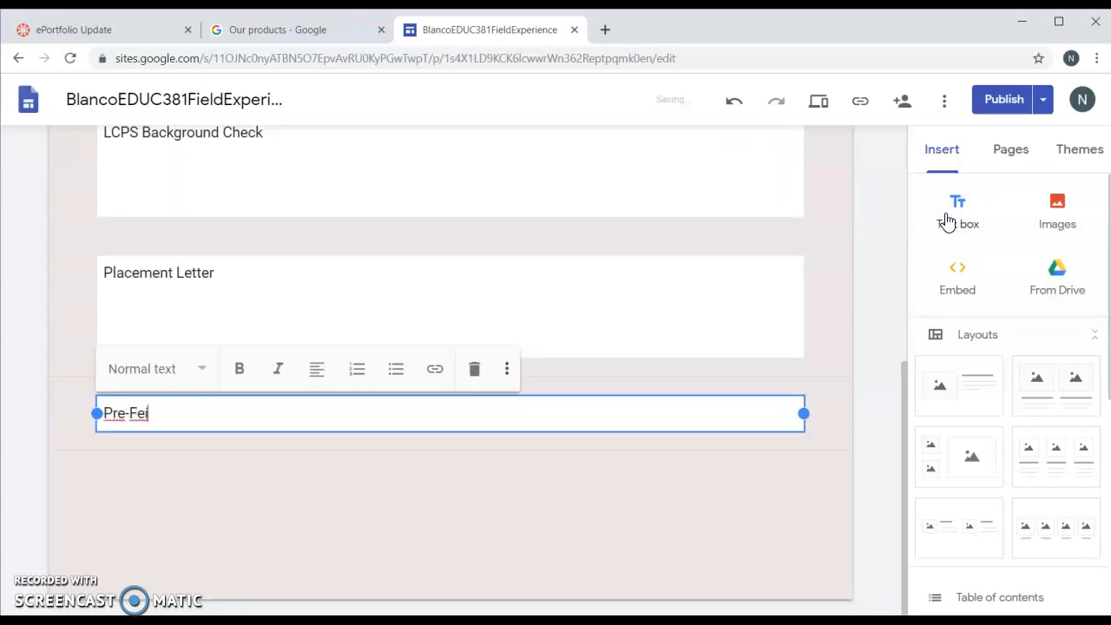
pyautogui.press('BackSpace')
pyautogui.press('BackSpace')
pyautogui.write('ield Experience Se')
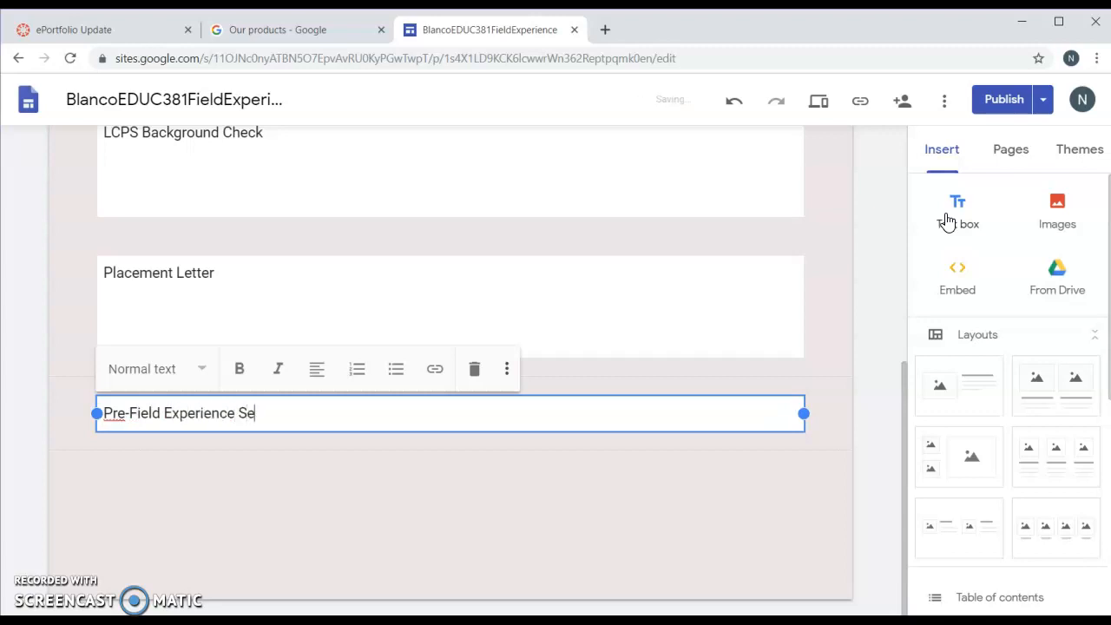
pyautogui.write('lf-Reflection')
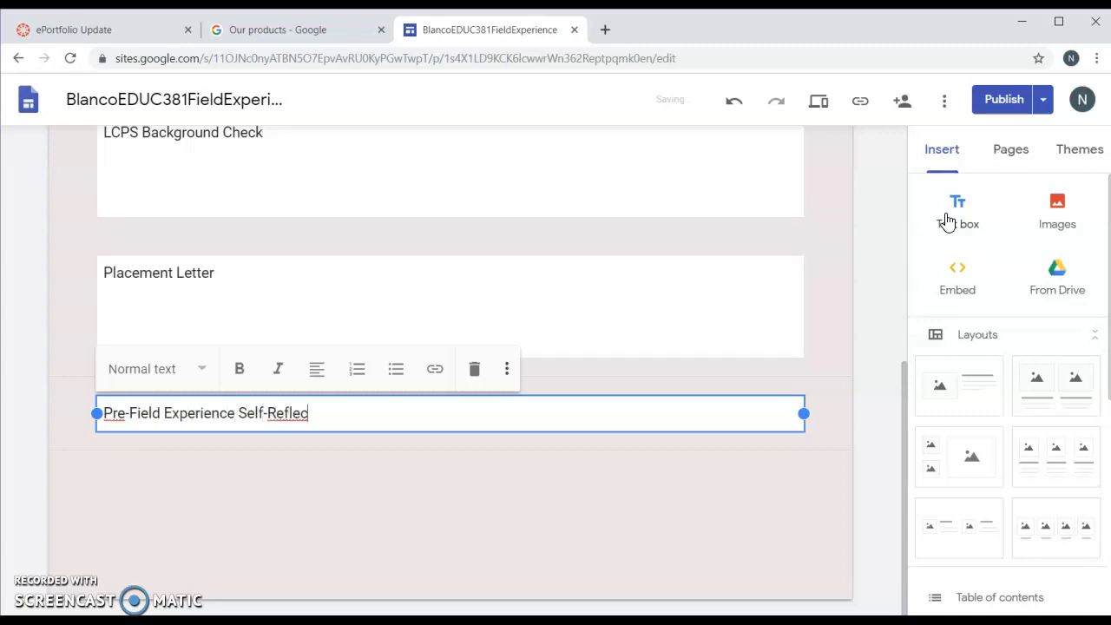
# Leave a blank line under the self-reflection heading and add the line "Self-reflection from Discussion #1".
pyautogui.press('Return')
pyautogui.press('Return')
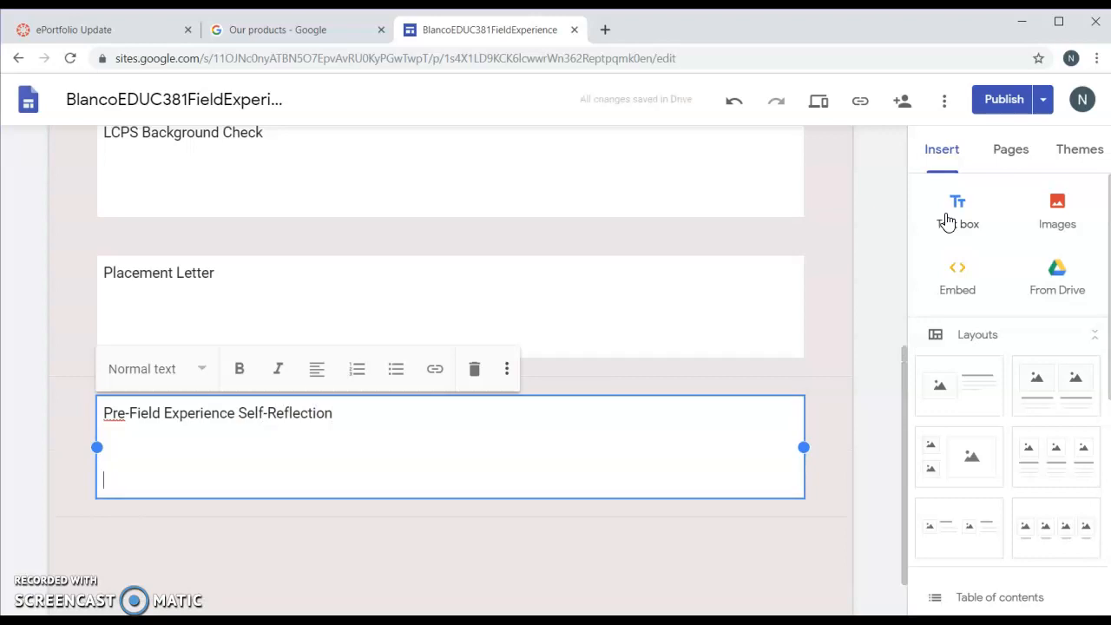
pyautogui.write('Self-')
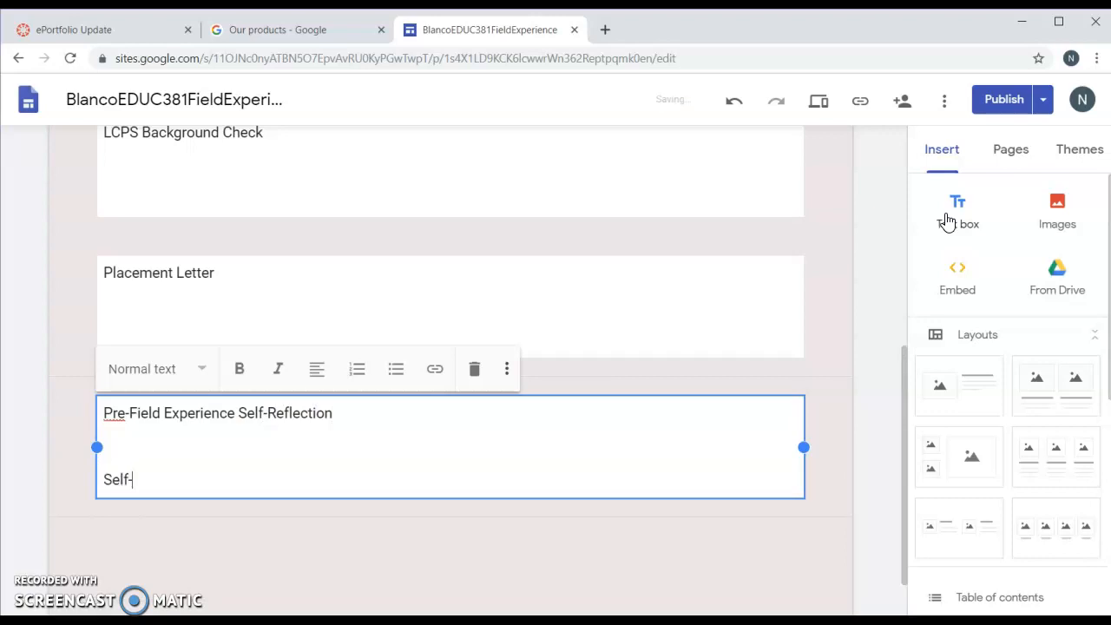
pyautogui.write('reflection from Discussi')
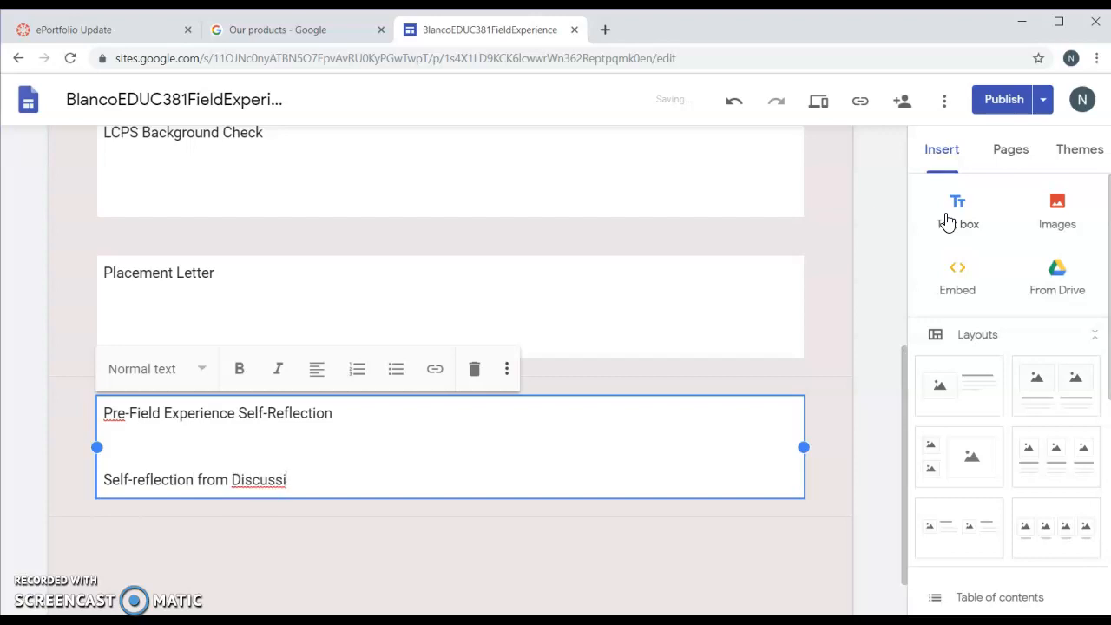
pyautogui.write('on #1')
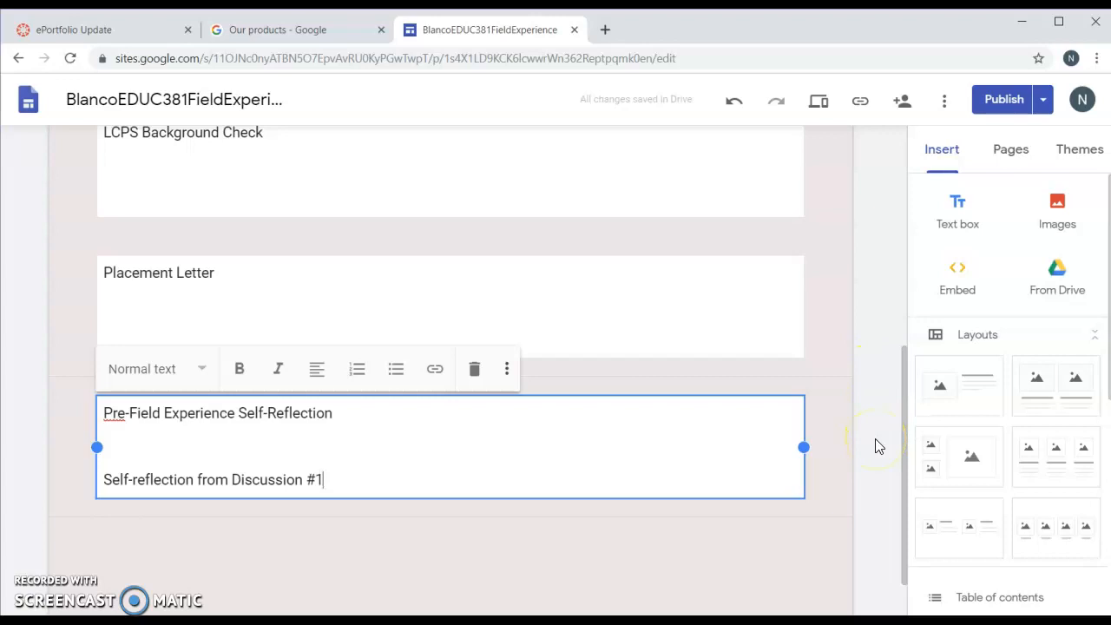
# Insert a text box under the self-reflection section reading "Timelog & Checklist", followed by two blank lines.
pyautogui.click(952, 211)
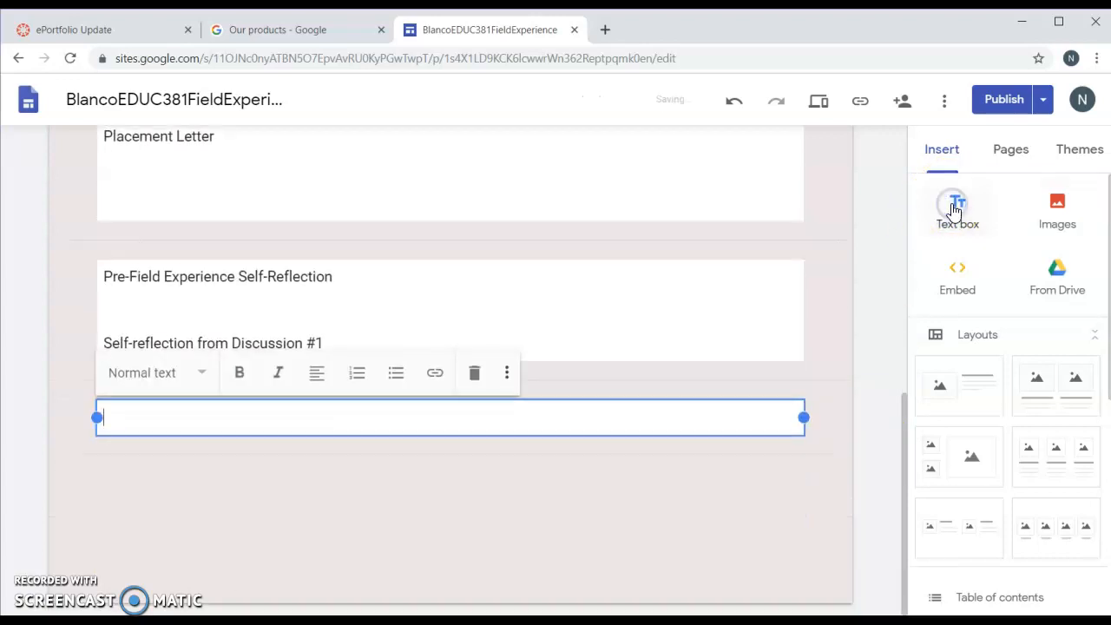
pyautogui.write('Timelog & Checklist')
pyautogui.press('Return')
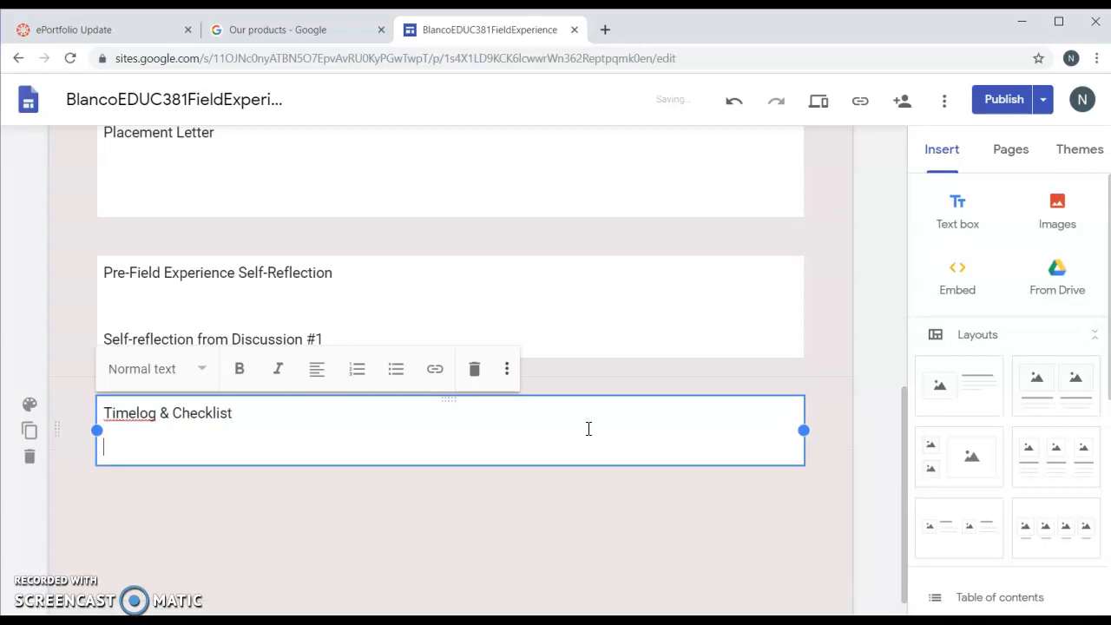
pyautogui.press('Return')
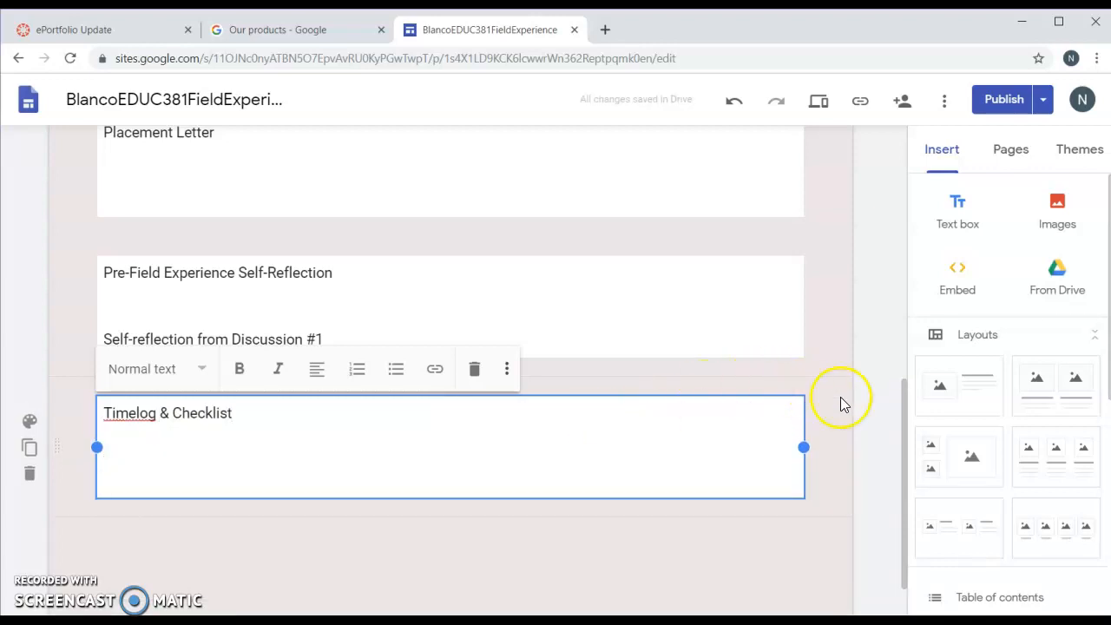
# Set the background of the Lynn Middle School section on the Placement page to Emphasis 2.
pyautogui.scroll(6, 875, 449)
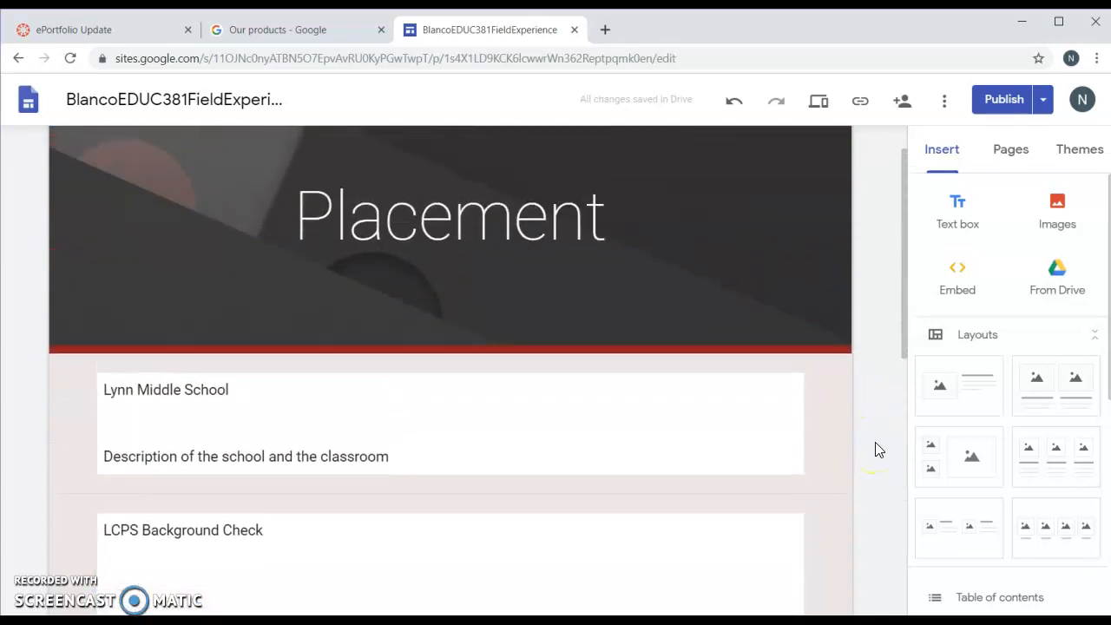
pyautogui.scroll(-2, 876, 448)
pyautogui.click(347, 276)
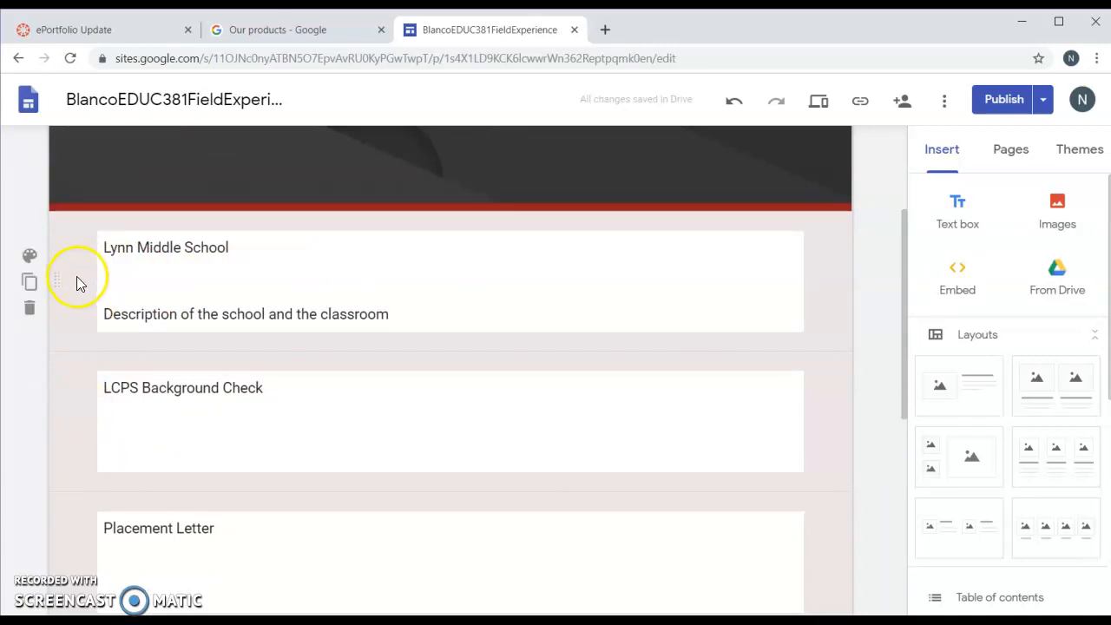
pyautogui.click(29, 258)
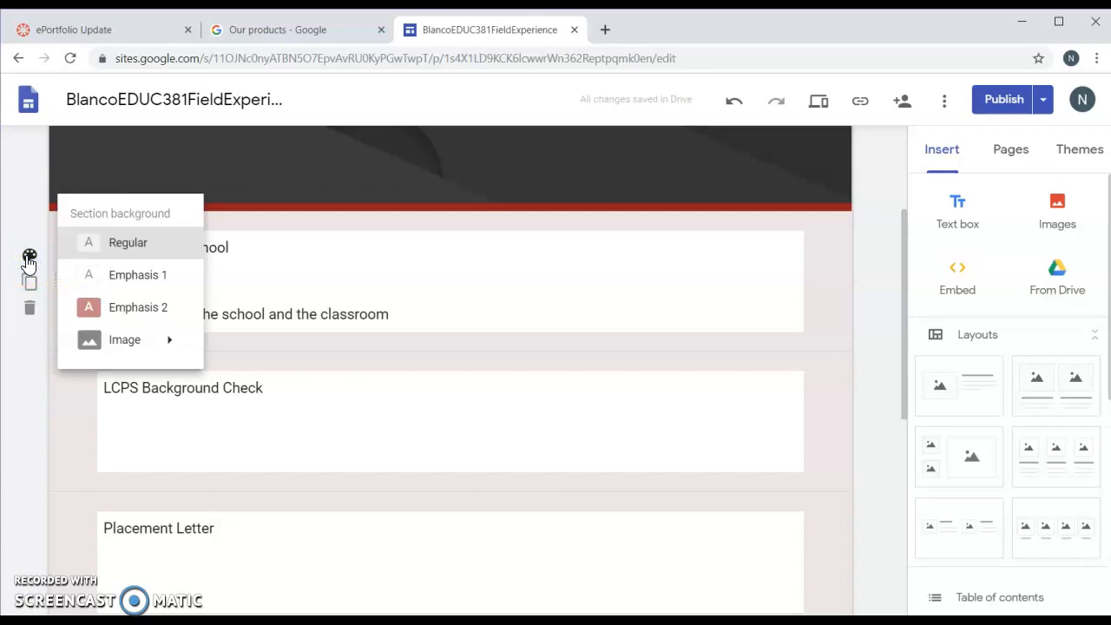
pyautogui.click(29, 260)
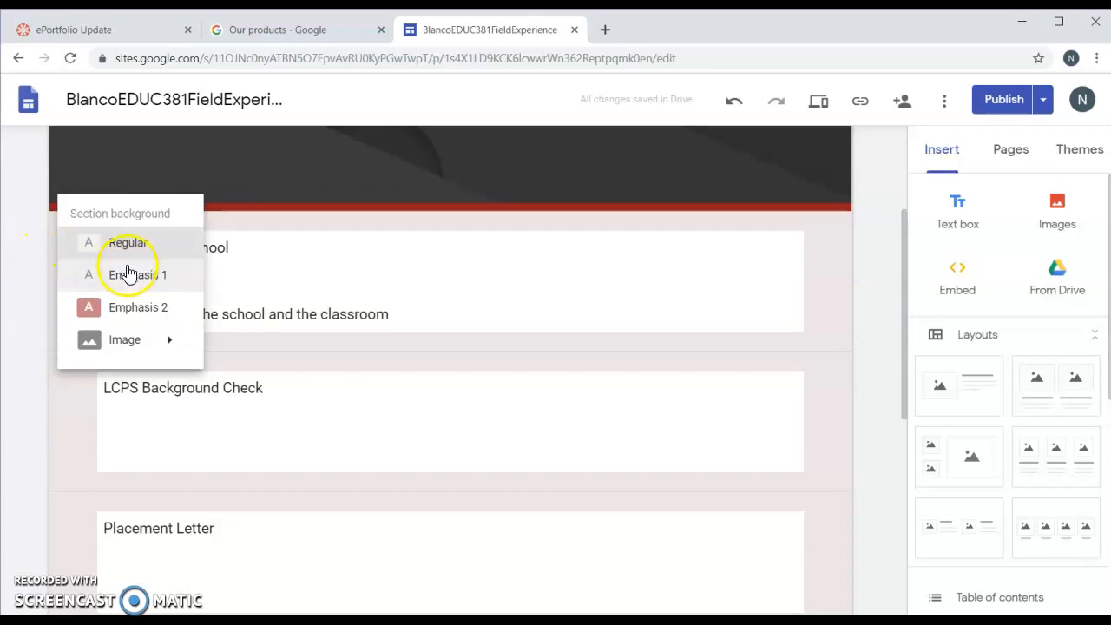
pyautogui.click(137, 308)
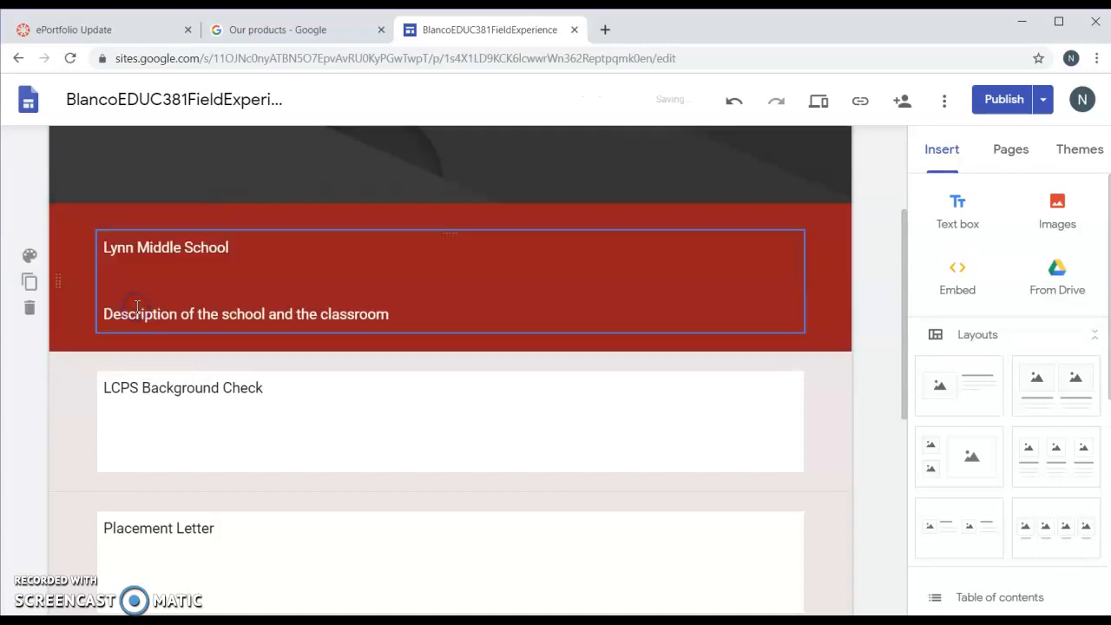
# Give the LCPS Background Check section a background image from the gallery, using the blue-grey photo of diagonal panels.
pyautogui.click(29, 396)
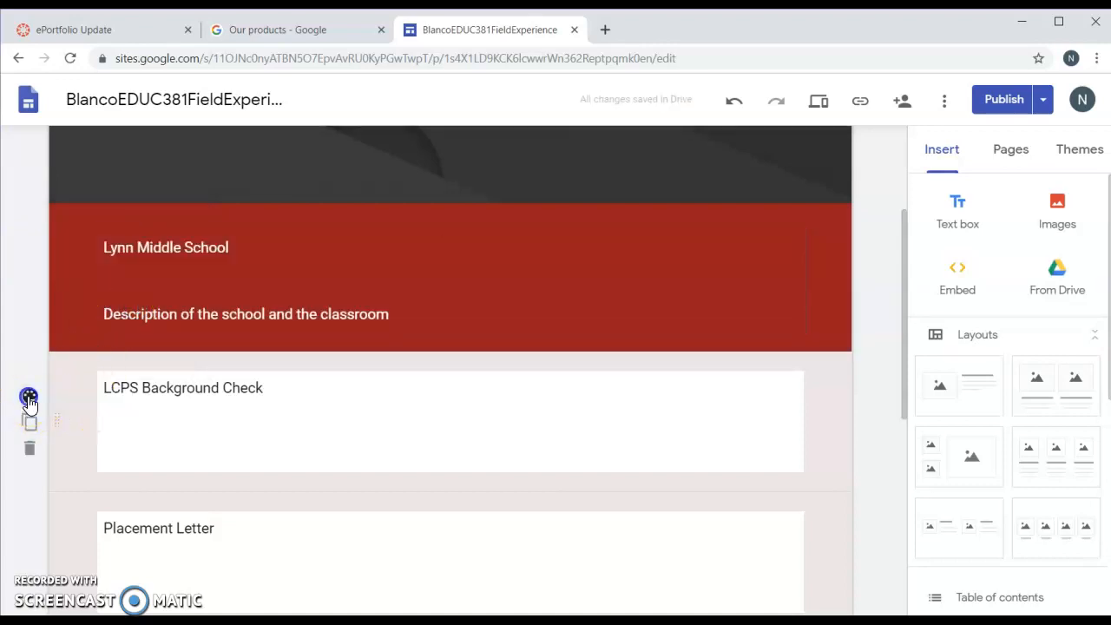
pyautogui.moveTo(132, 493)
pyautogui.click(275, 525)
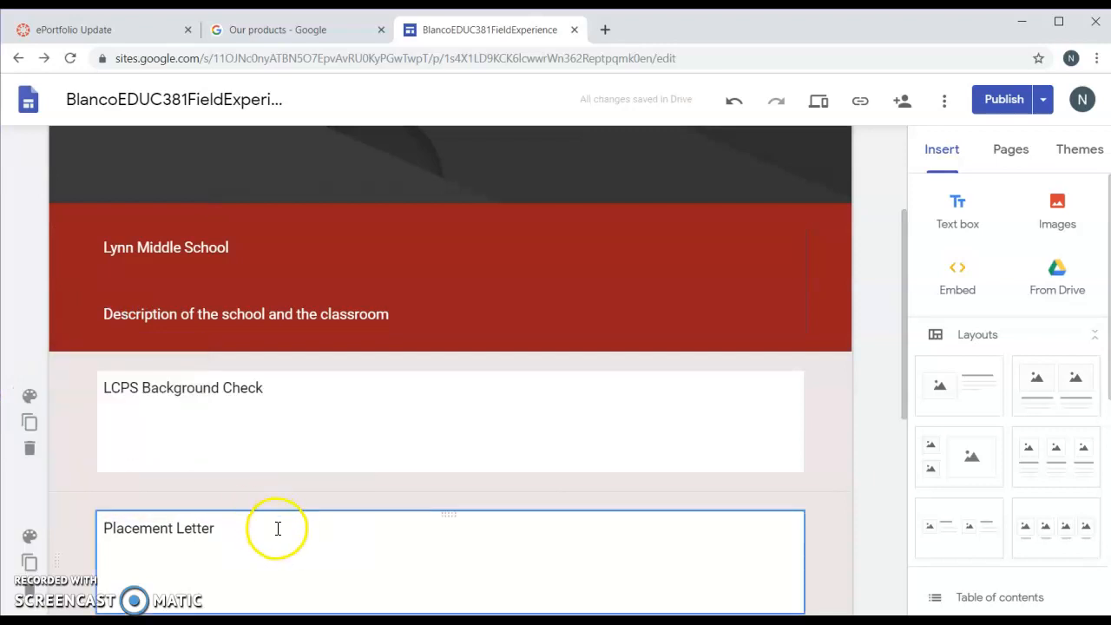
pyautogui.click(30, 398)
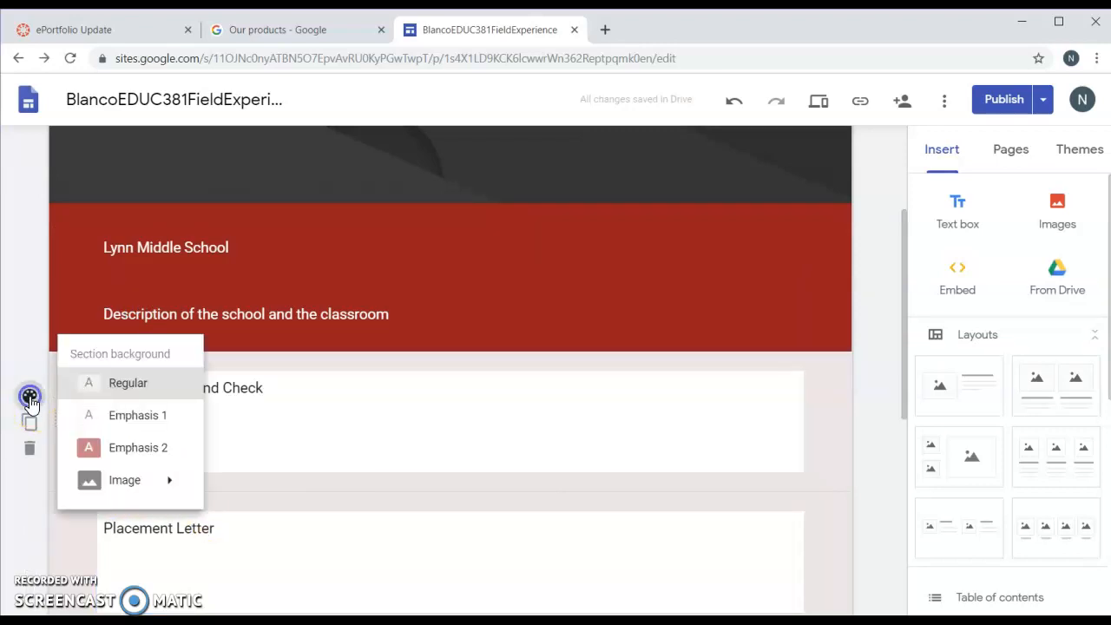
pyautogui.moveTo(145, 489)
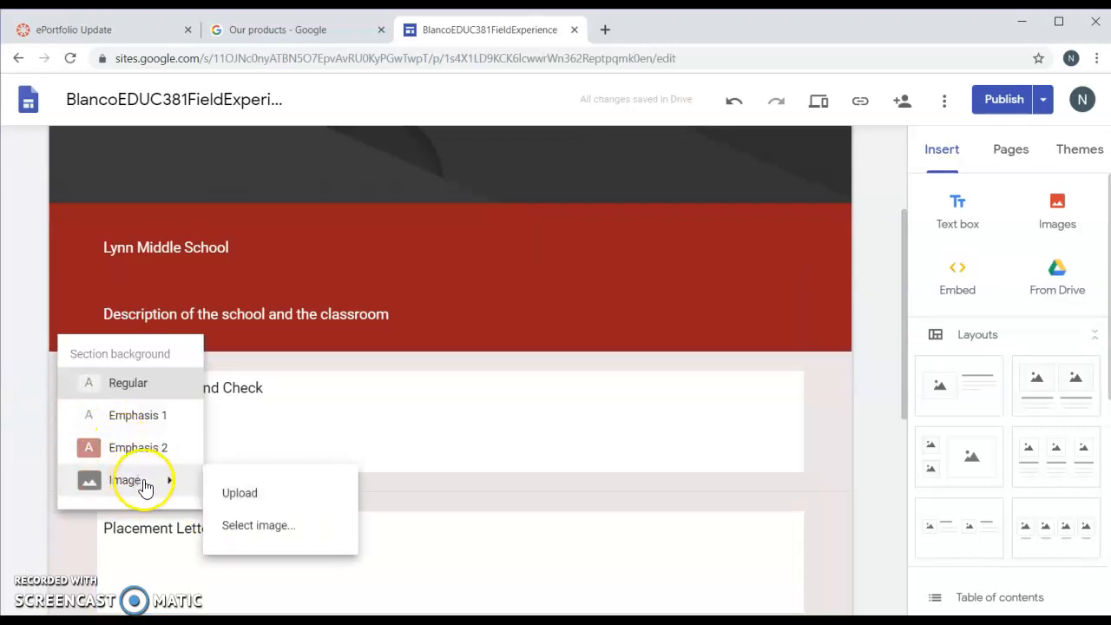
pyautogui.click(264, 524)
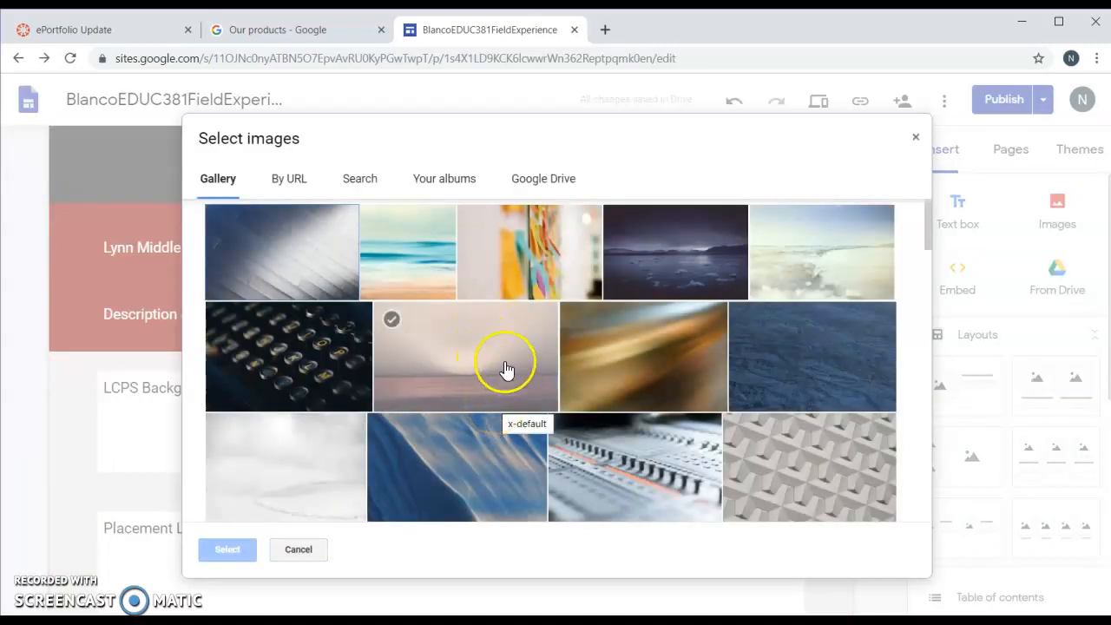
pyautogui.click(287, 265)
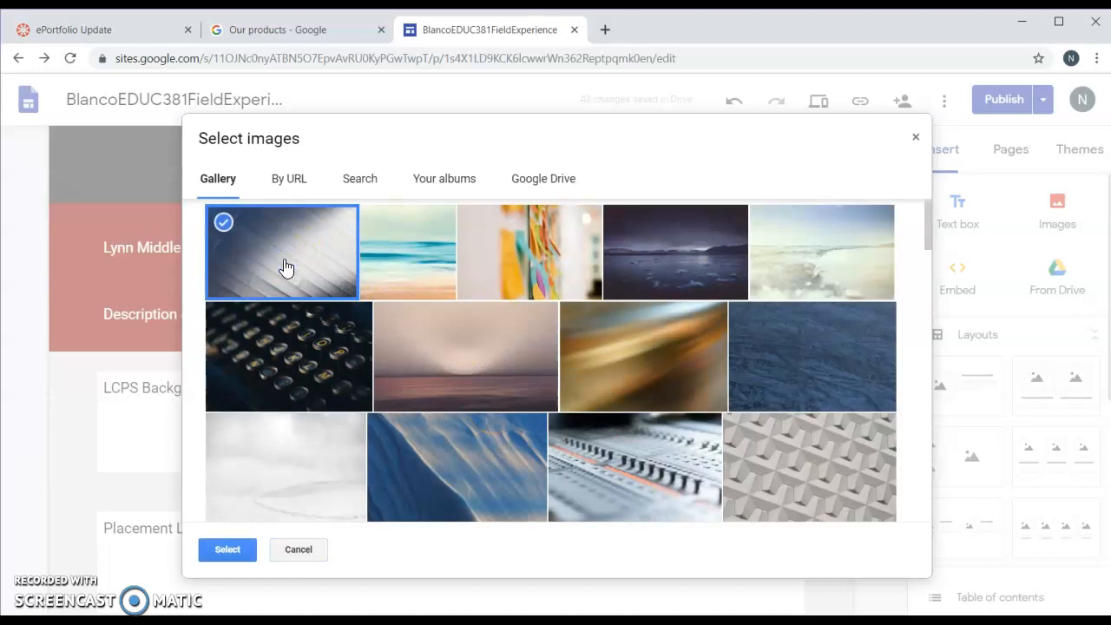
pyautogui.click(228, 550)
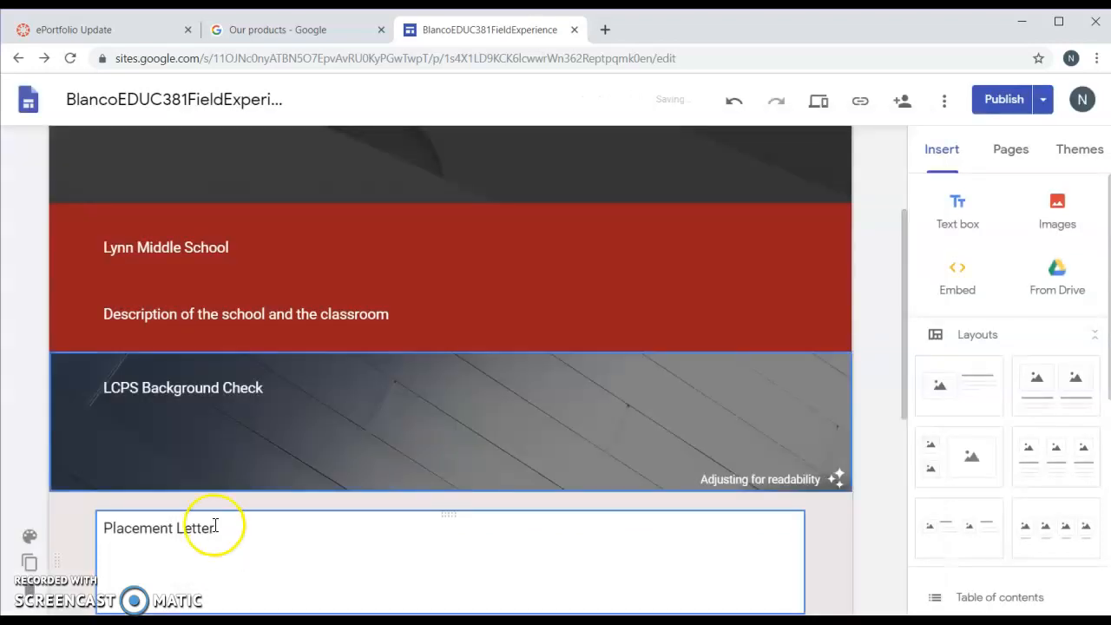
# Give the Placement Letter section a background image from the gallery, using the brown herringbone texture.
pyautogui.scroll(-2, 44, 525)
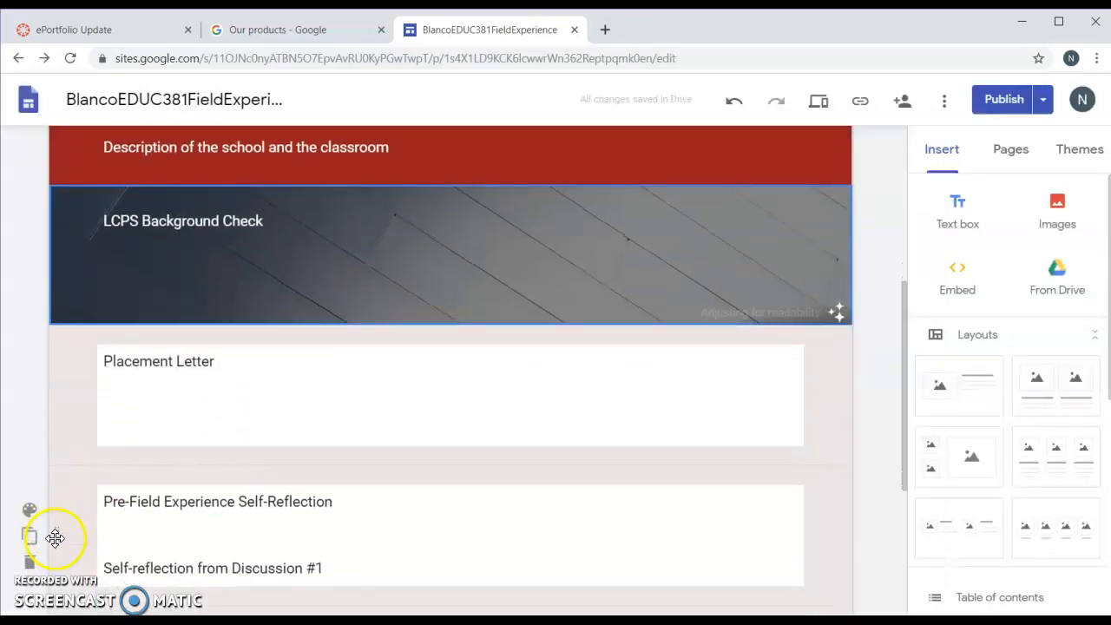
pyautogui.click(31, 371)
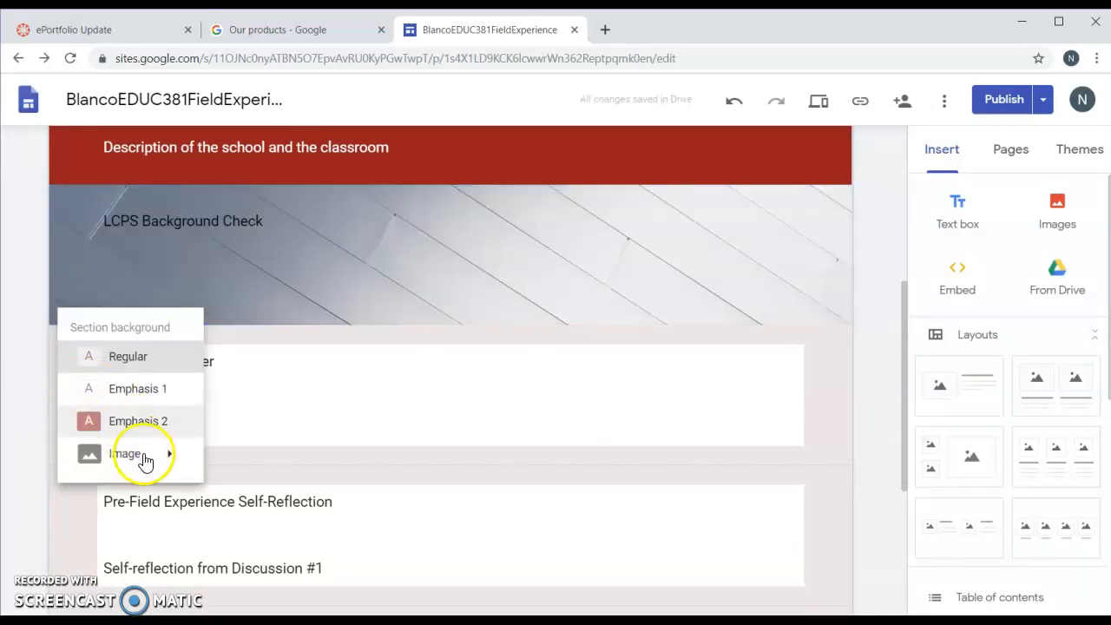
pyautogui.moveTo(157, 460)
pyautogui.click(279, 499)
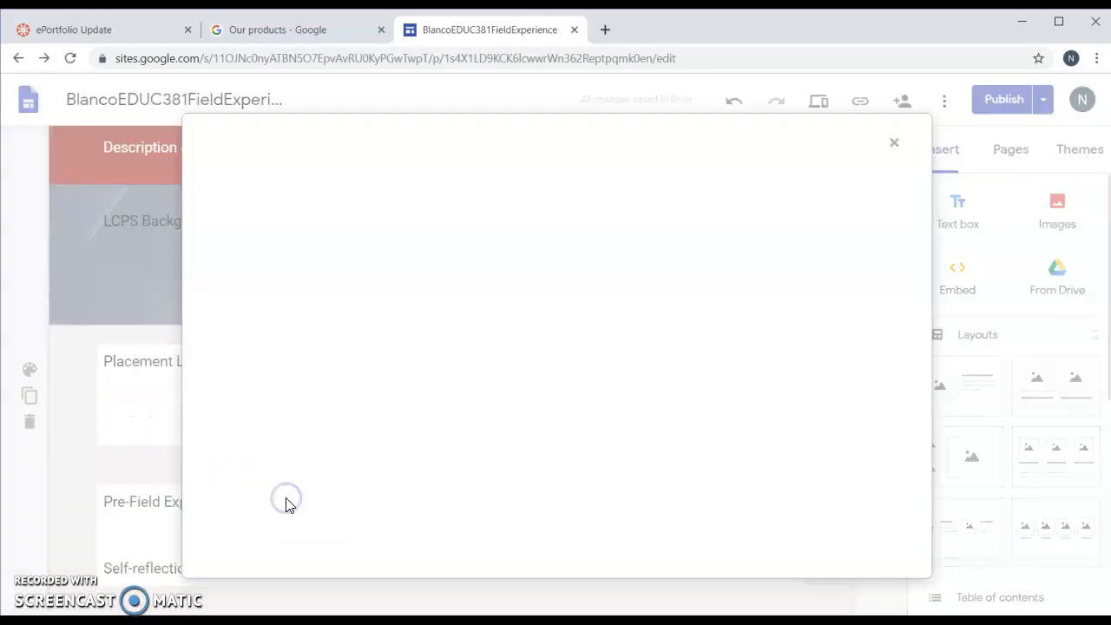
pyautogui.scroll(-5, 605, 449)
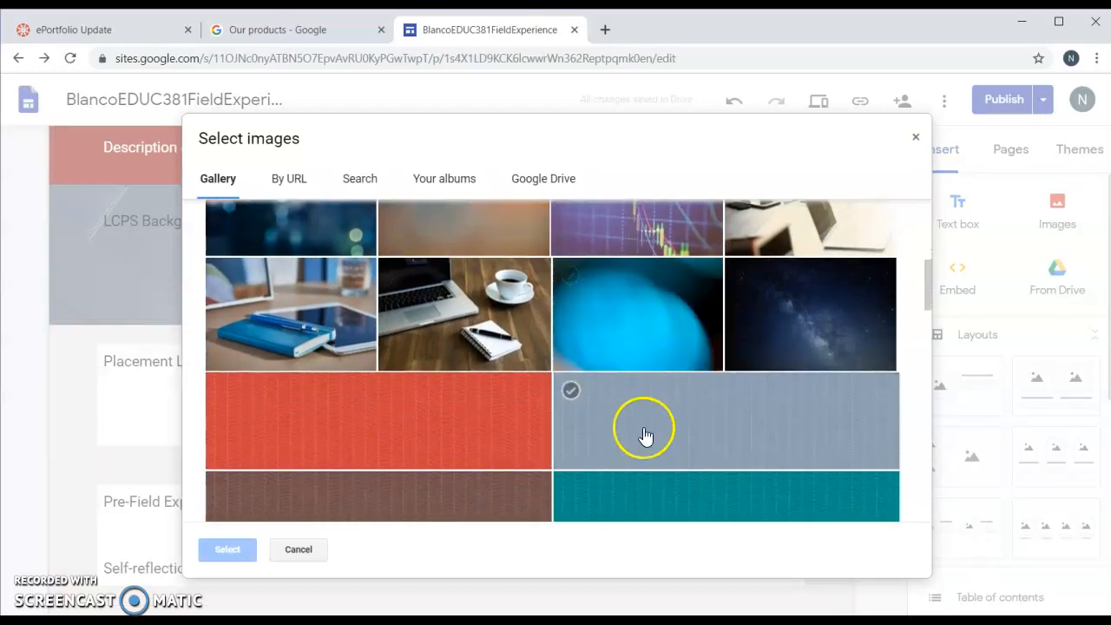
pyautogui.click(516, 508)
pyautogui.click(231, 552)
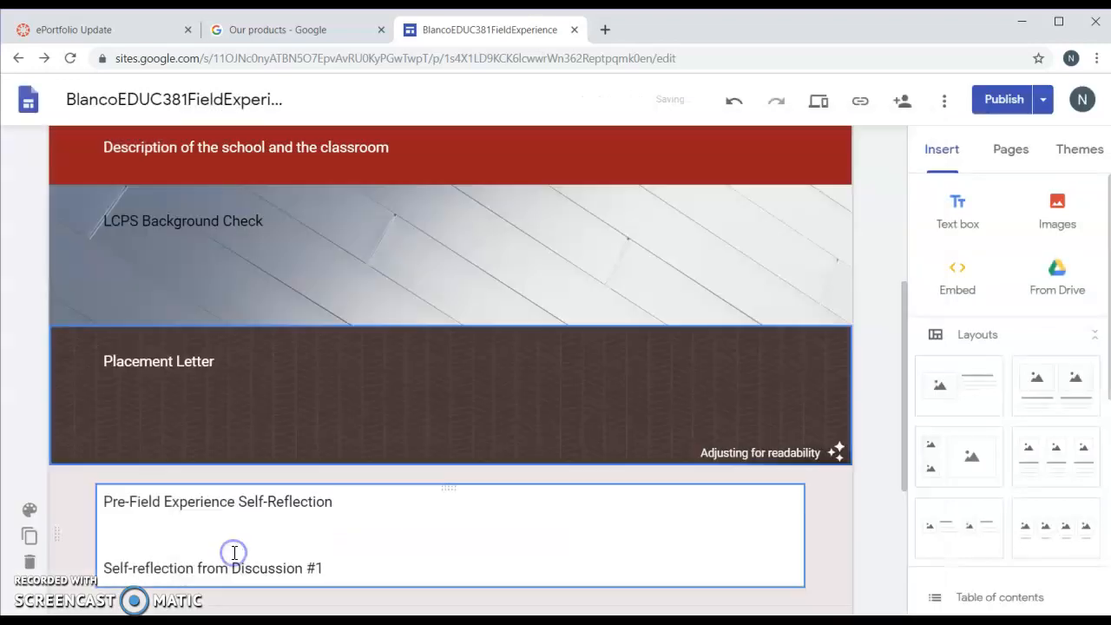
# Give the Pre-Field Experience Self-Reflection section the green dotted gallery image as its background.
pyautogui.click(30, 512)
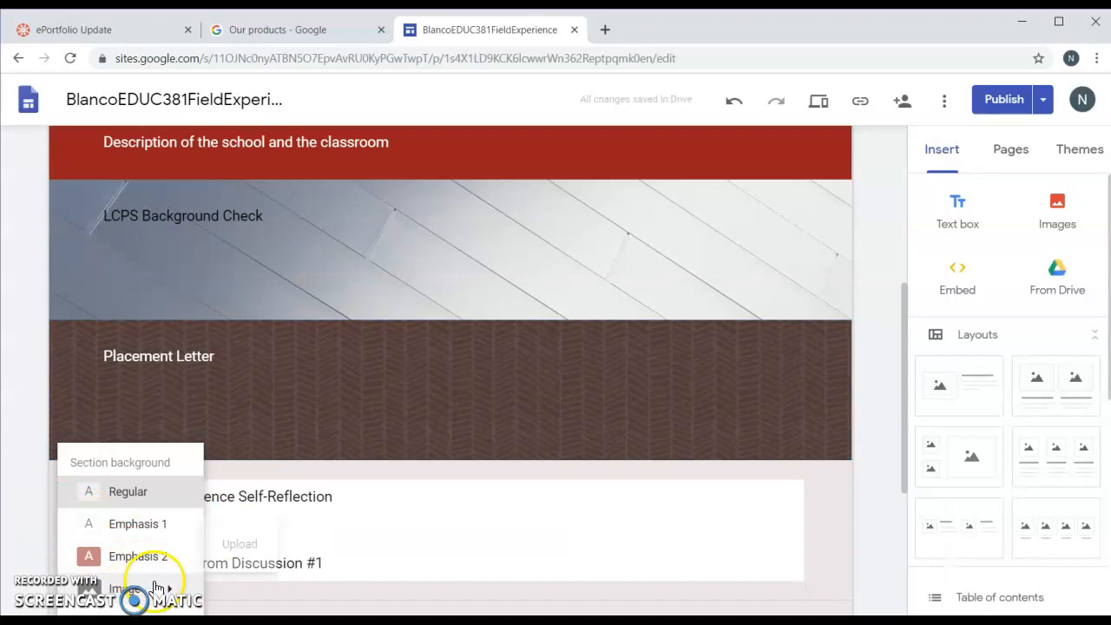
pyautogui.click(250, 558)
pyautogui.scroll(-2, 130, 565)
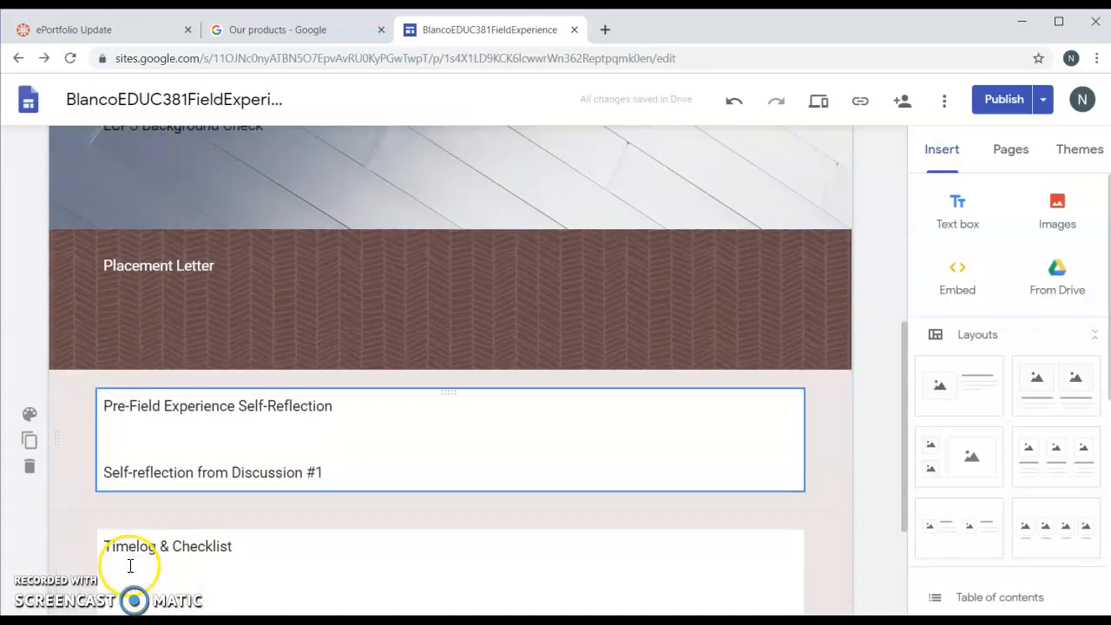
pyautogui.click(29, 352)
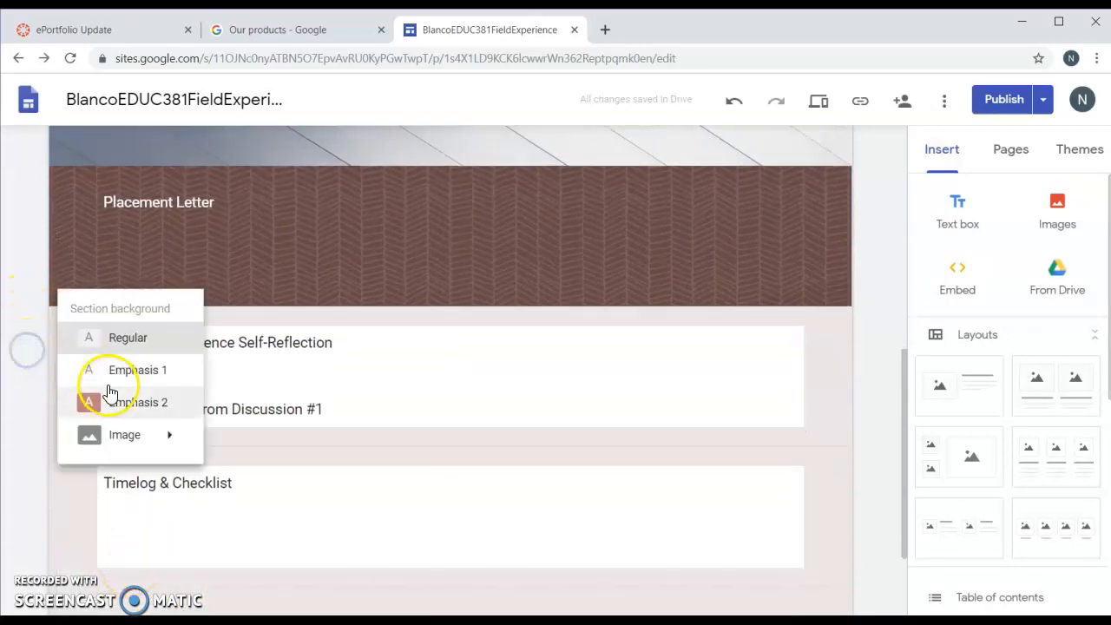
pyautogui.moveTo(138, 436)
pyautogui.click(295, 488)
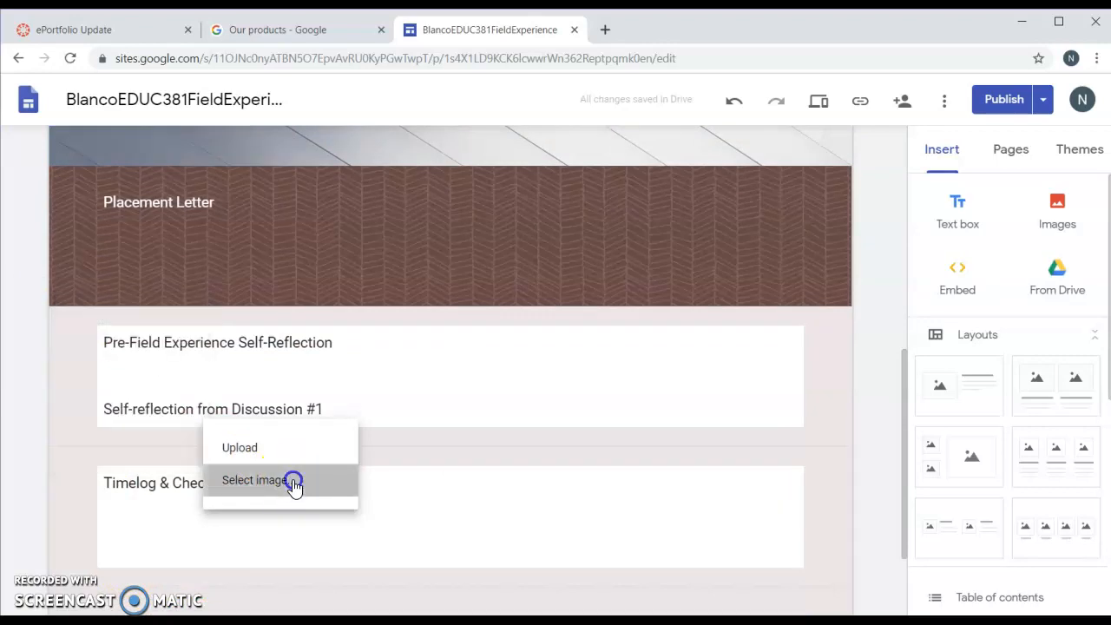
pyautogui.scroll(-10, 627, 453)
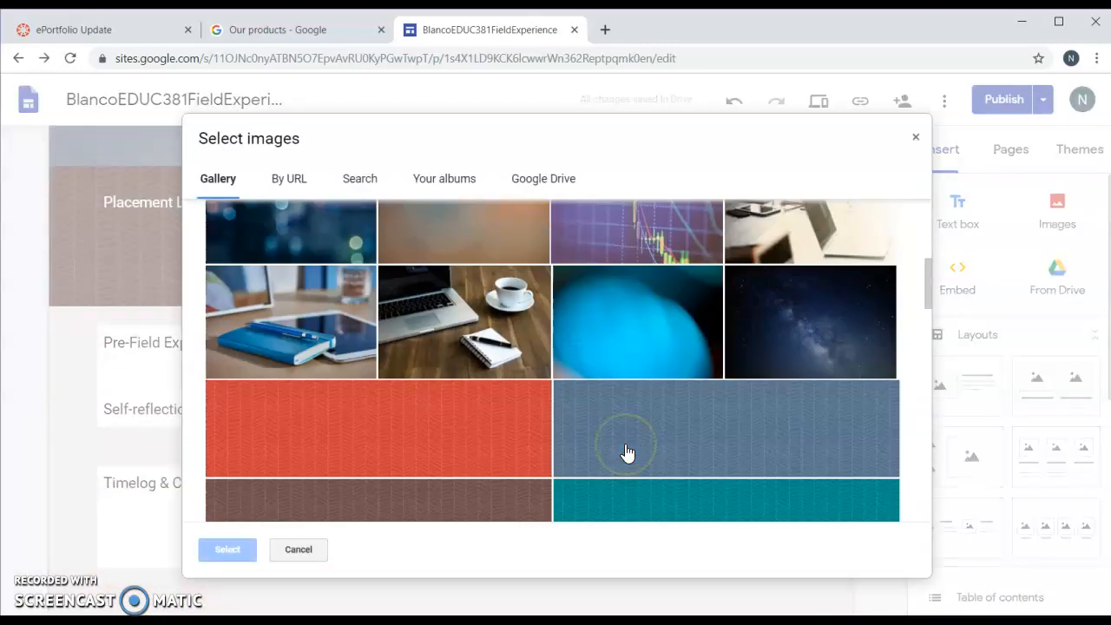
pyautogui.click(620, 254)
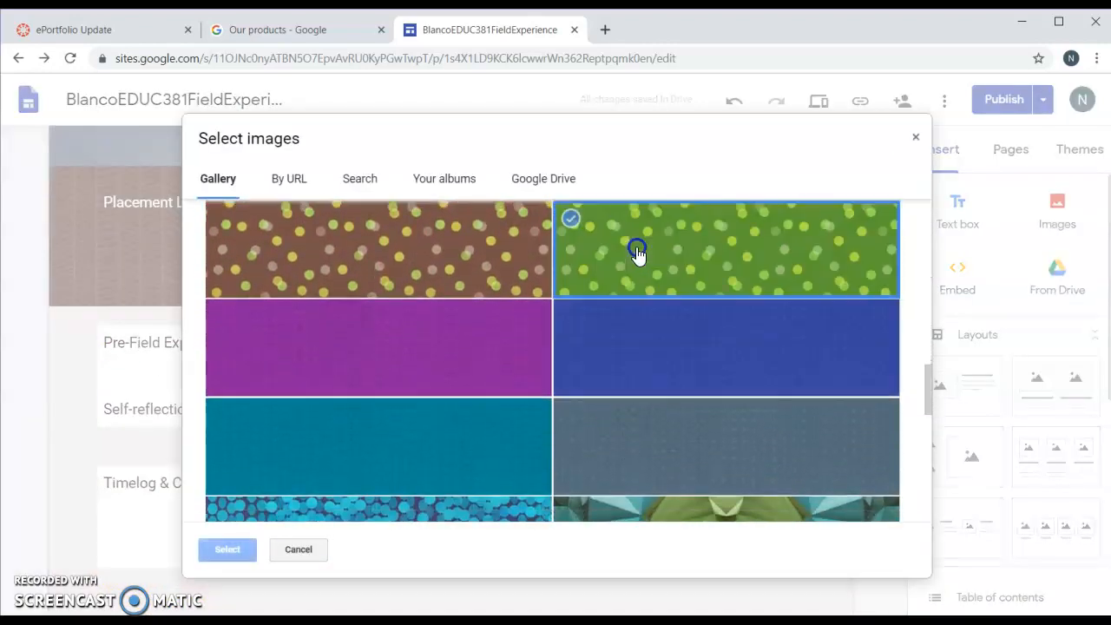
pyautogui.click(230, 551)
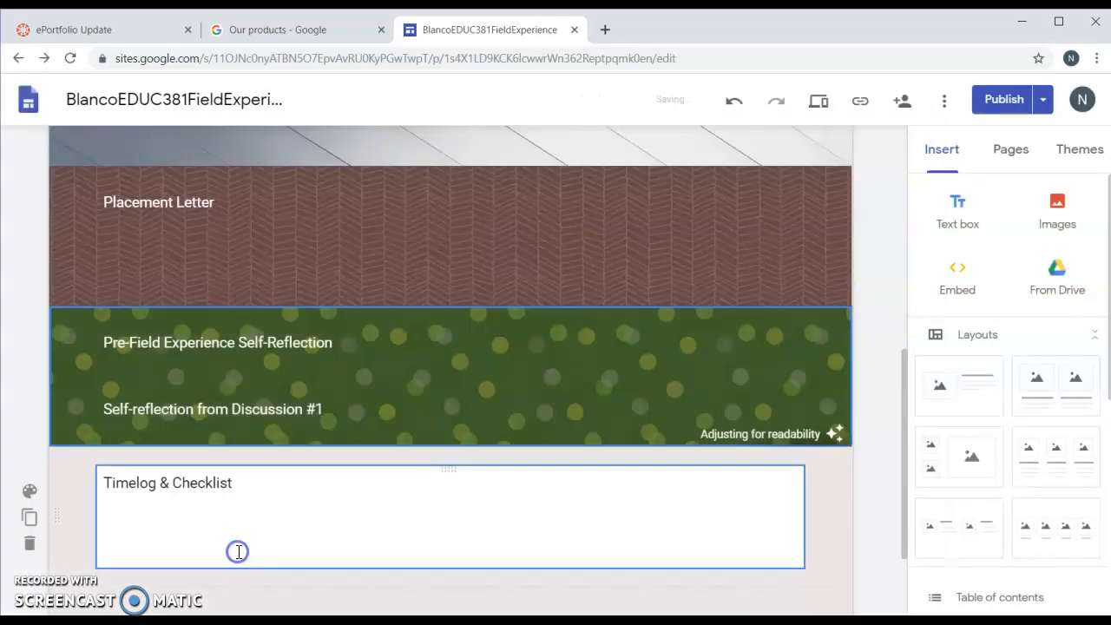
# Give the Timelog & Checklist section the orange and yellow geometric triangle image from the gallery as its background.
pyautogui.click(29, 493)
pyautogui.moveTo(152, 575)
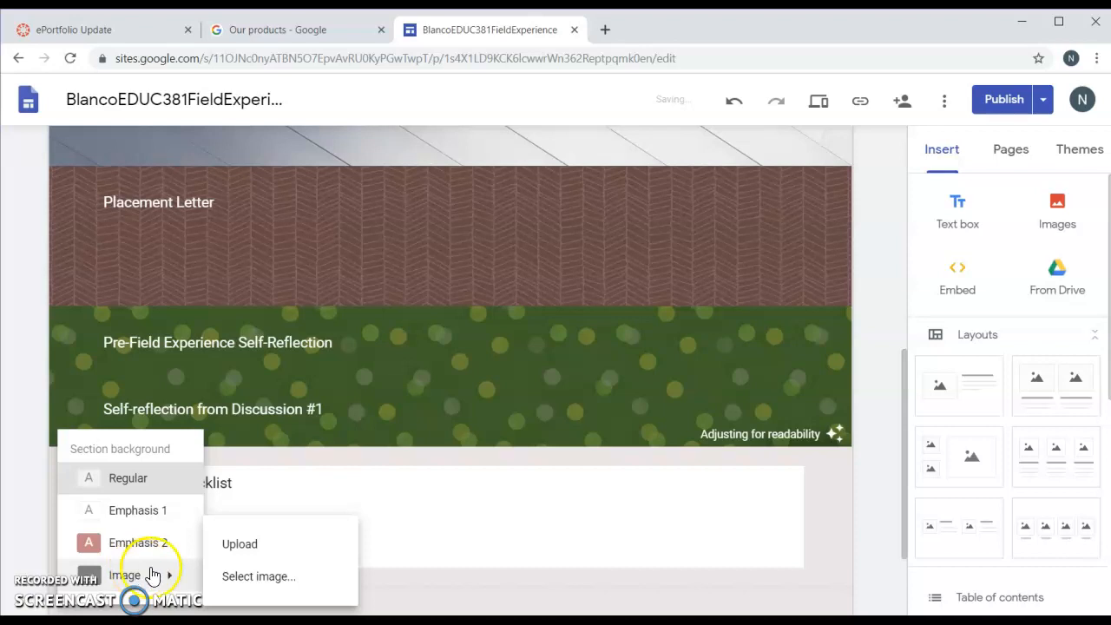
pyautogui.click(258, 576)
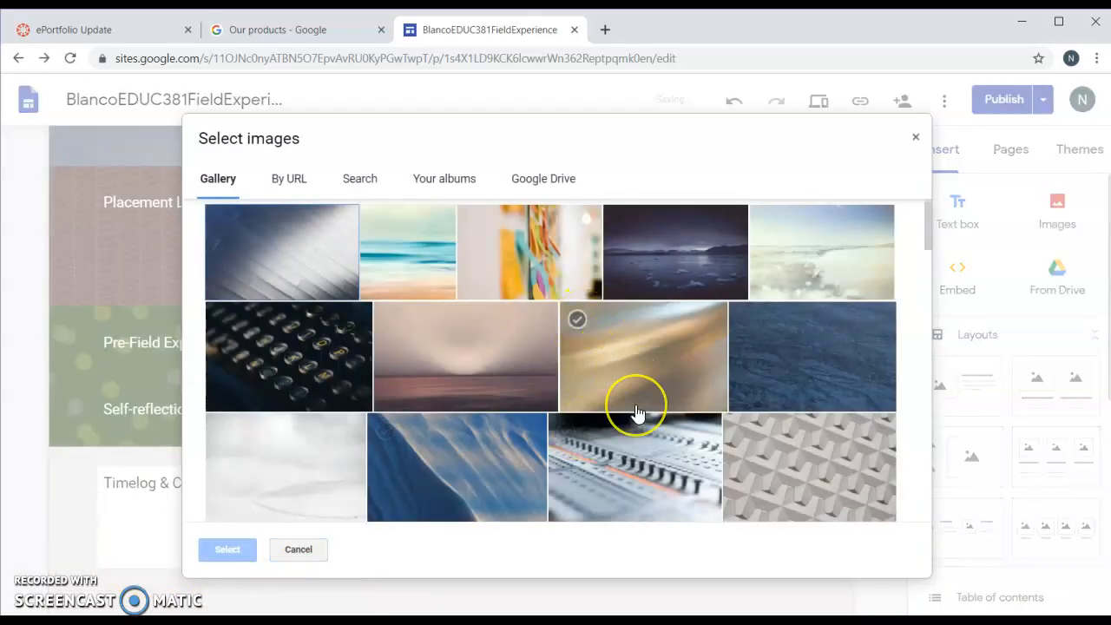
pyautogui.scroll(-5, 634, 414)
pyautogui.scroll(-1, 638, 415)
pyautogui.scroll(-10, 422, 433)
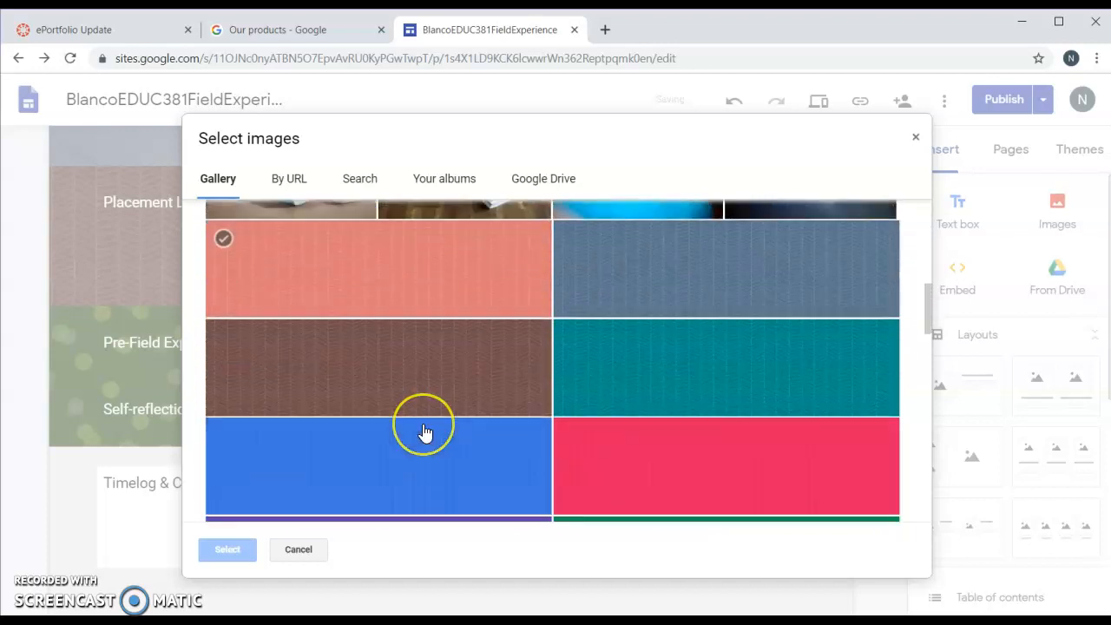
pyautogui.scroll(-4, 425, 433)
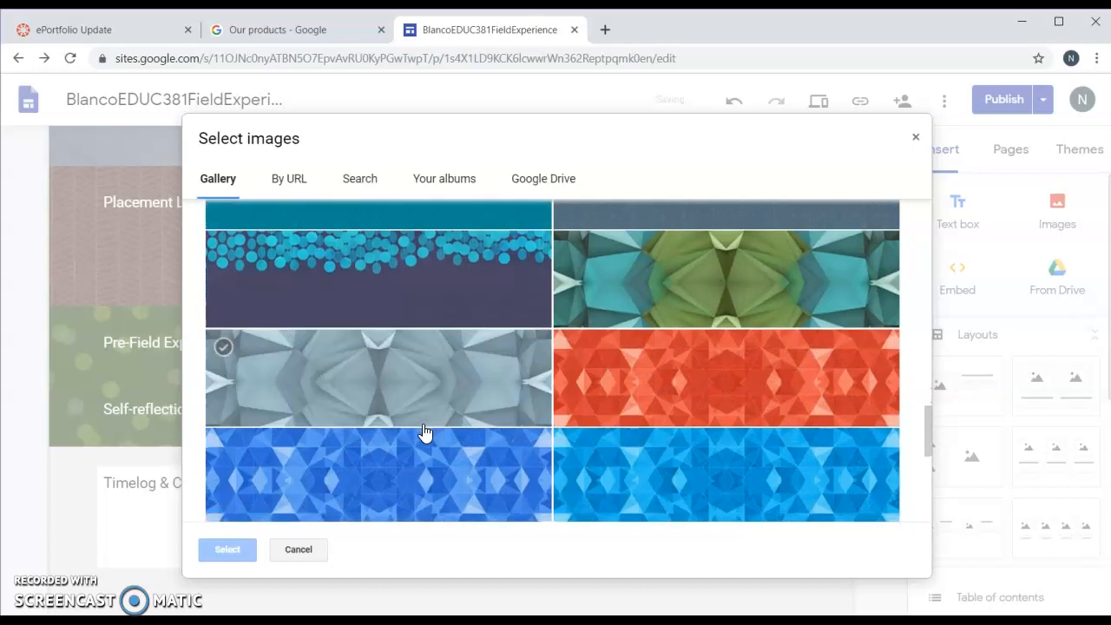
pyautogui.scroll(-1, 425, 432)
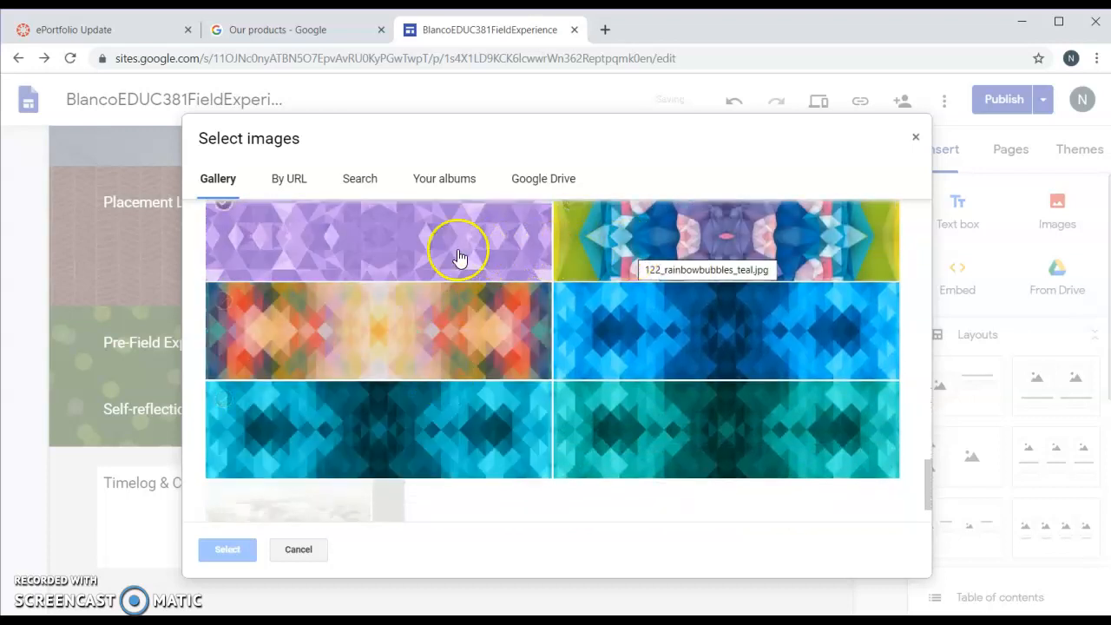
pyautogui.click(410, 331)
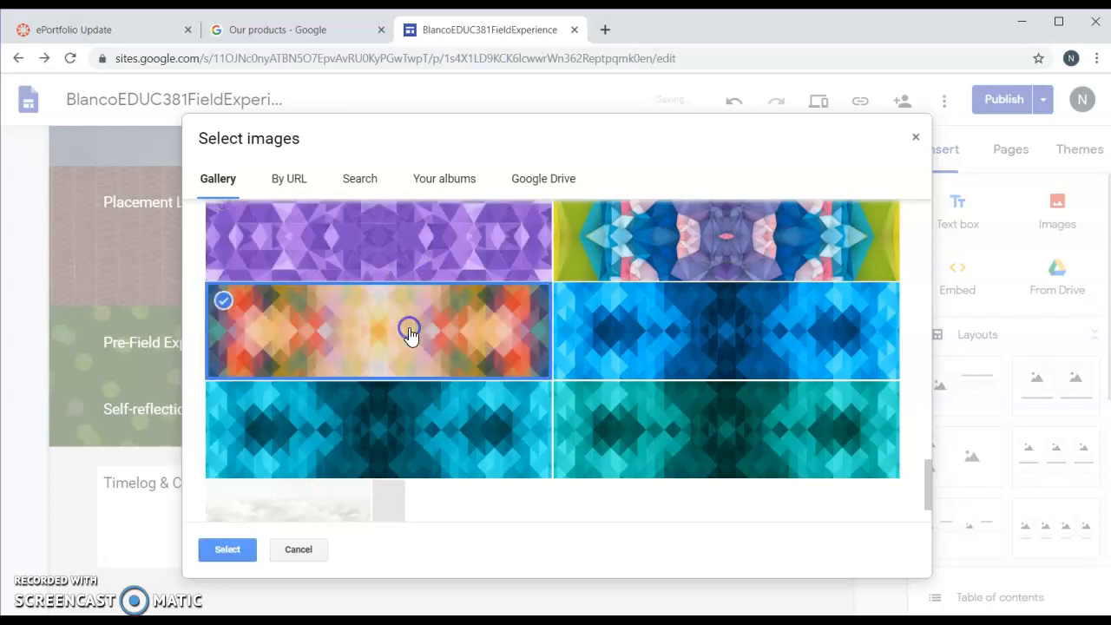
pyautogui.click(228, 556)
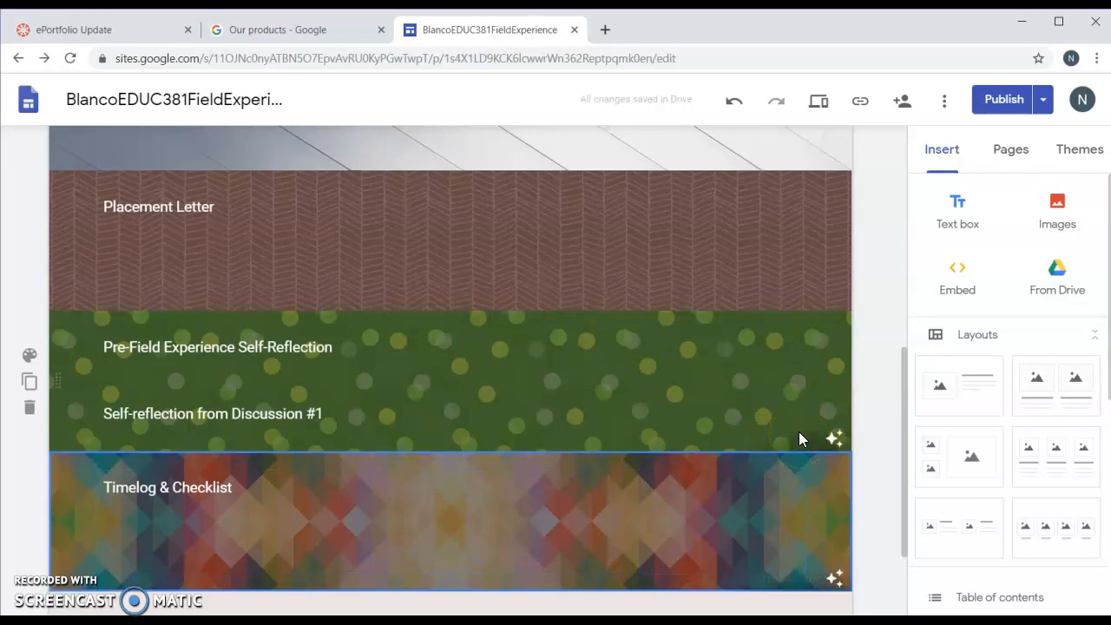
# Review the Placement page's section backgrounds from the Timelog & Checklist section up to the header and page navigation.
pyautogui.scroll(3, 799, 434)
pyautogui.scroll(2, 798, 432)
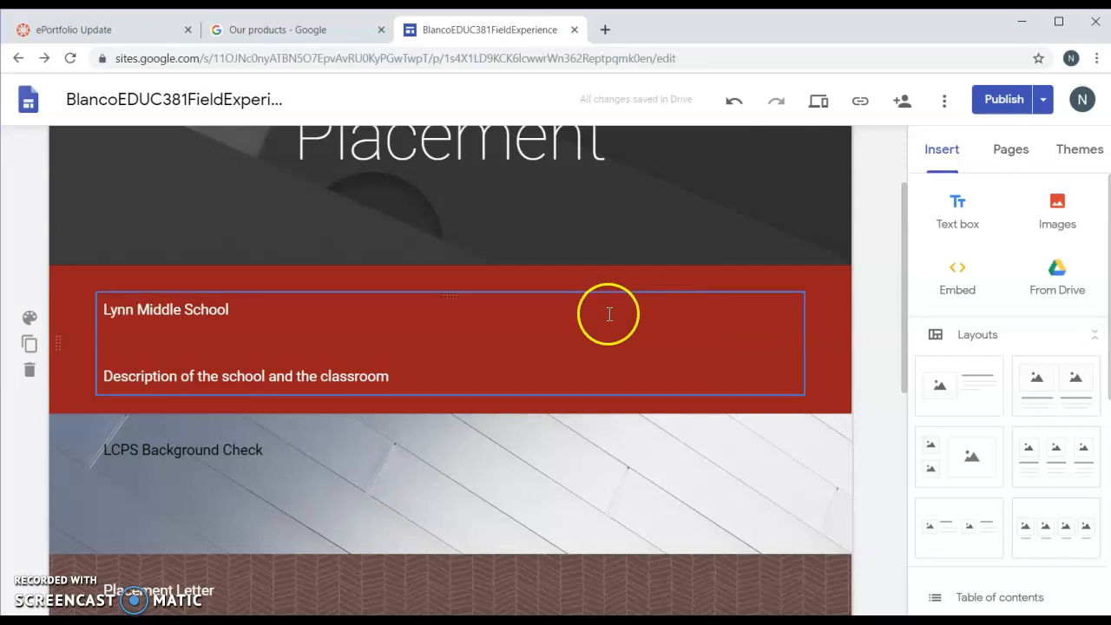
pyautogui.click(669, 364)
pyautogui.click(635, 478)
pyautogui.click(689, 341)
pyautogui.click(670, 482)
pyautogui.click(703, 385)
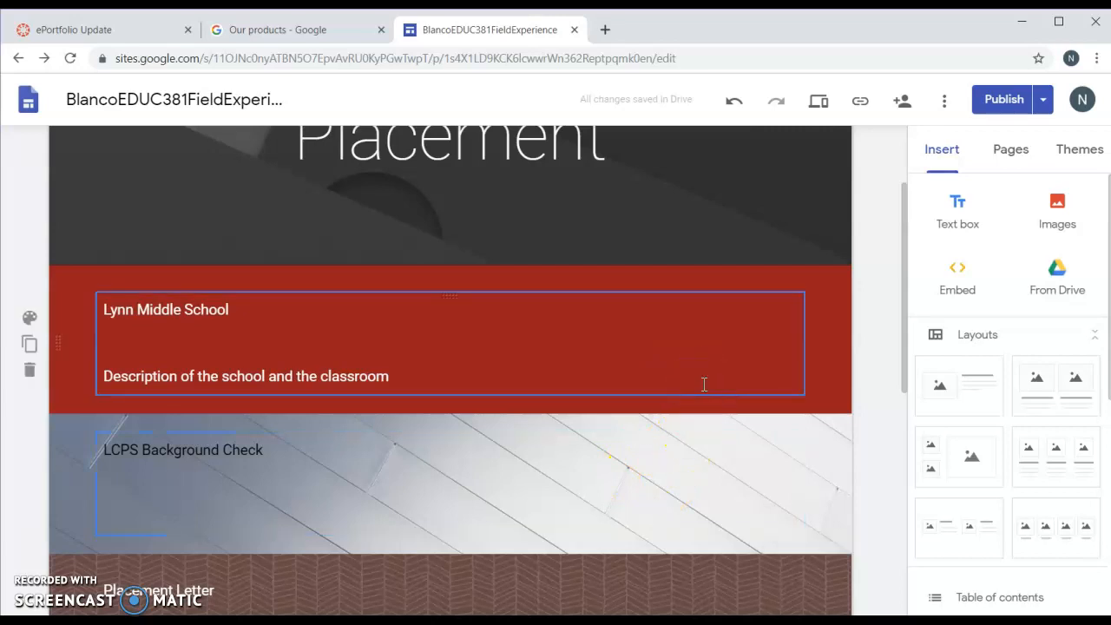
pyautogui.click(873, 339)
pyautogui.scroll(3, 874, 340)
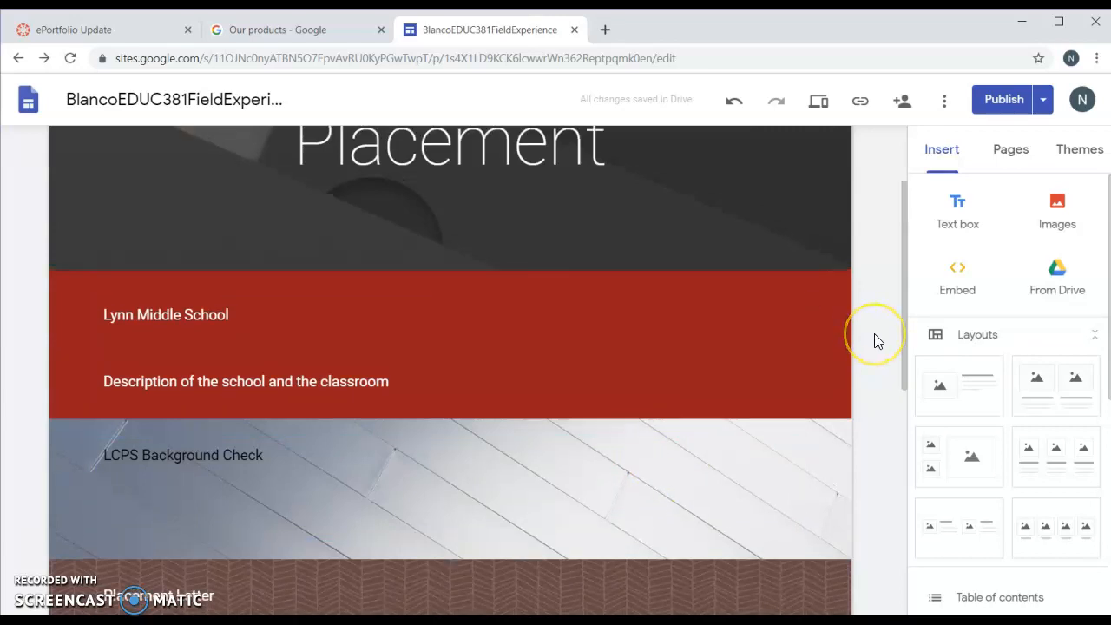
pyautogui.click(772, 276)
pyautogui.click(557, 178)
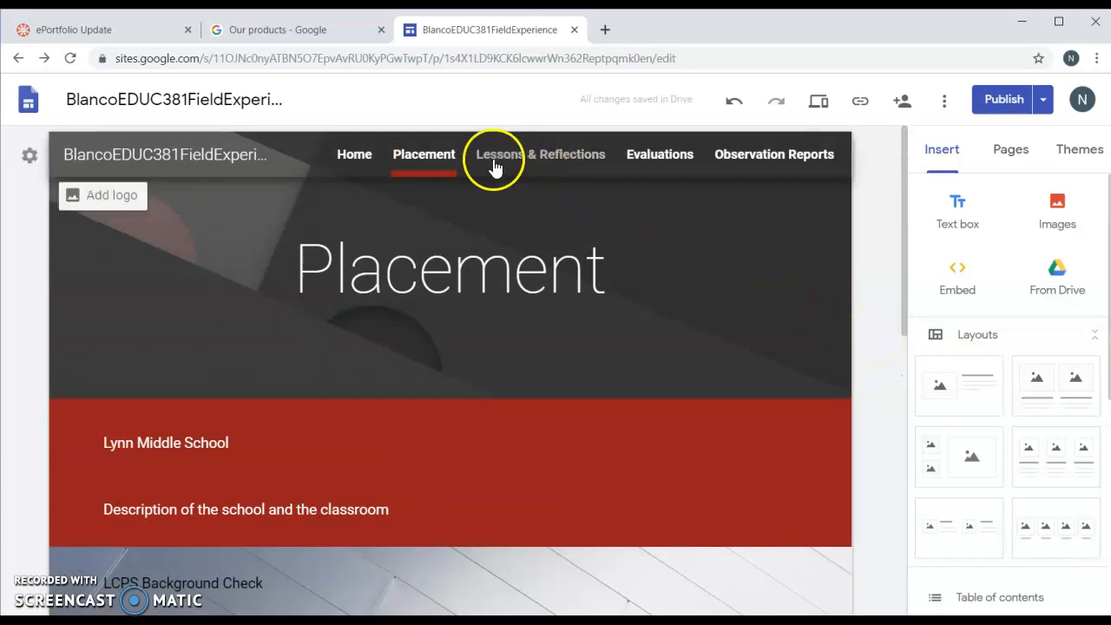
# Add two text boxes to the Lessons & Reflections page reading "Mini-Lesson #1" and "Mini-Lesson #2".
pyautogui.click(550, 167)
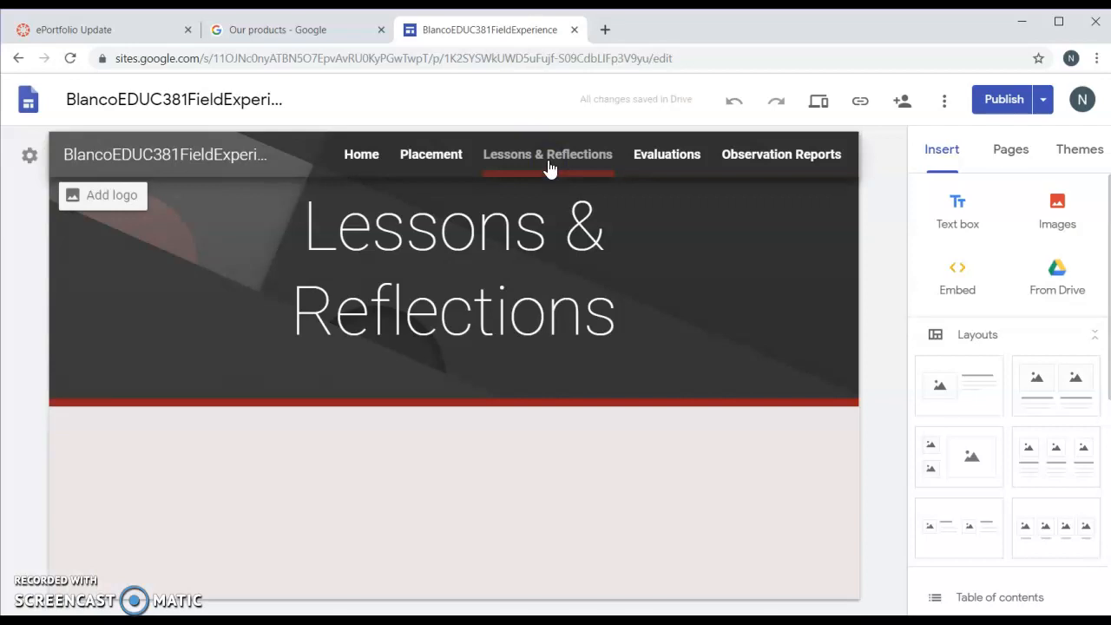
pyautogui.click(500, 263)
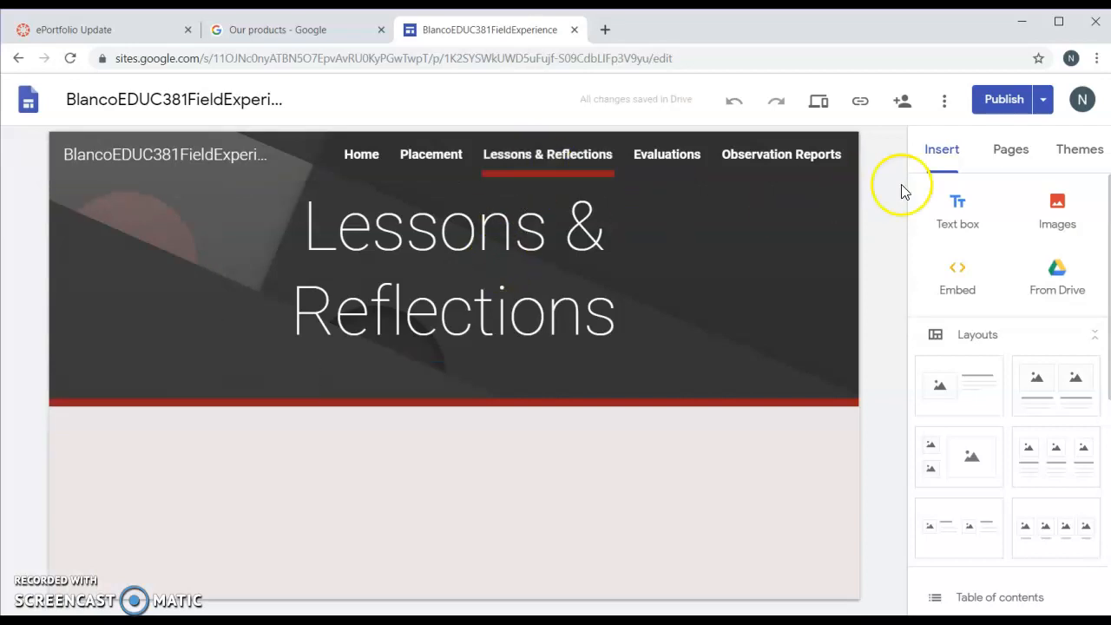
pyautogui.click(962, 208)
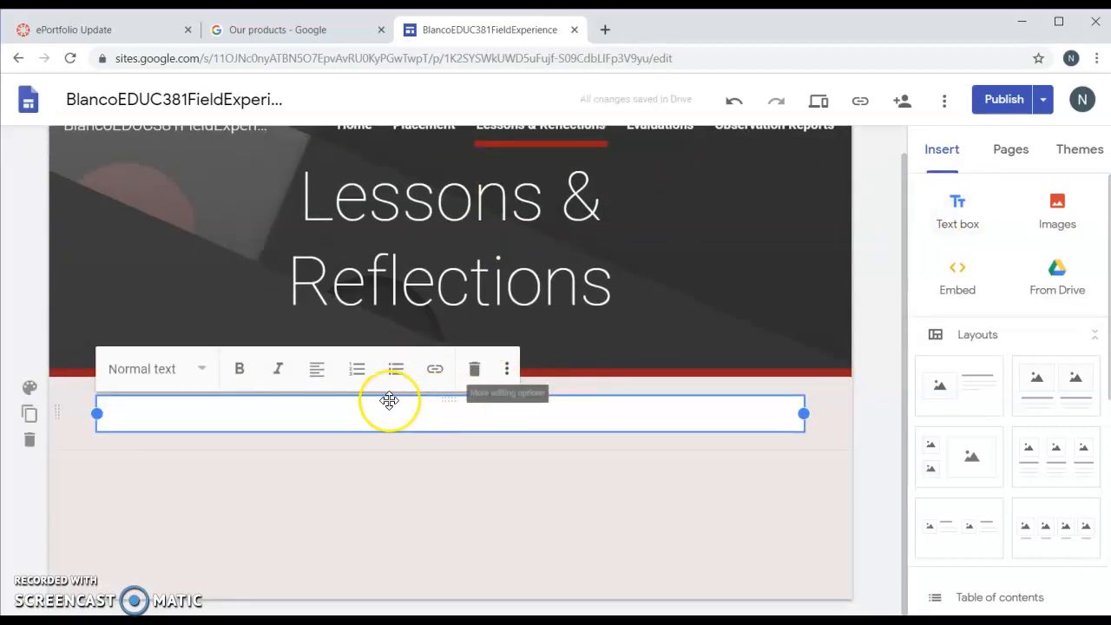
pyautogui.write('Mini-Lesson #1')
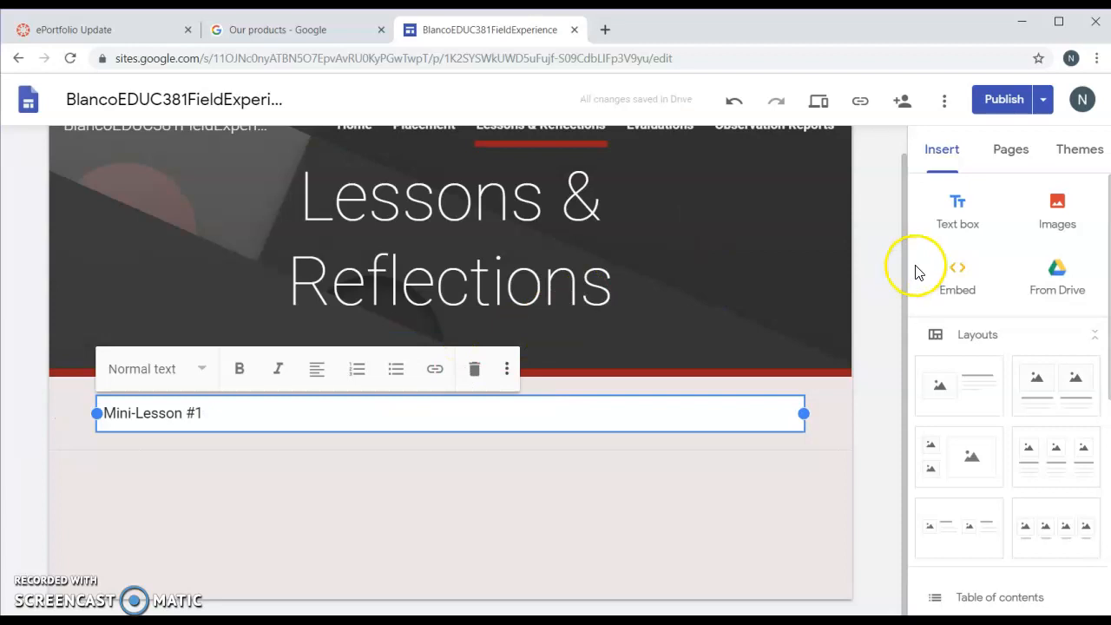
pyautogui.click(967, 214)
pyautogui.write('M')
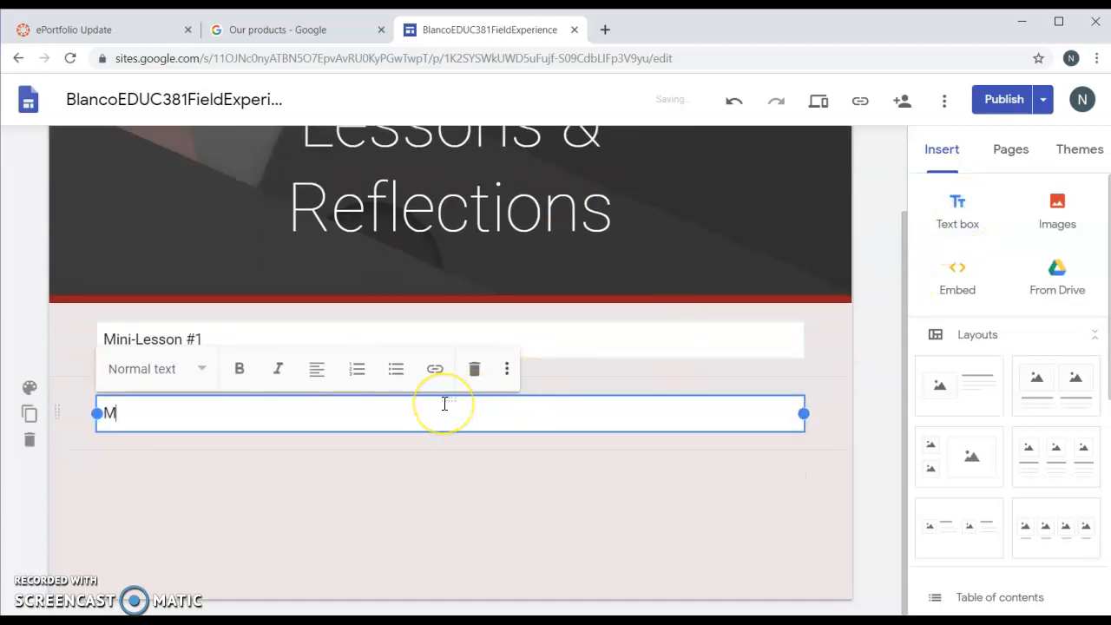
pyautogui.write('ini-Lesson #2')
# Add two more text boxes below the mini-lessons, reading "Full Lesson #1" and "Full Lesson #2".
pyautogui.click(972, 218)
pyautogui.write('Fu')
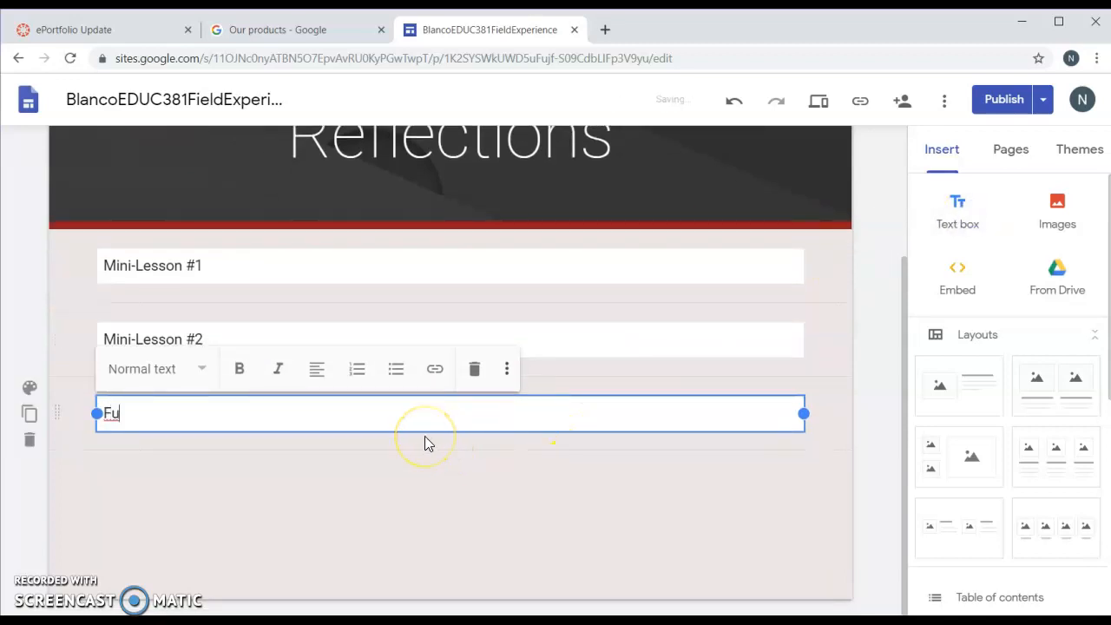
pyautogui.write('ll Lesson #1')
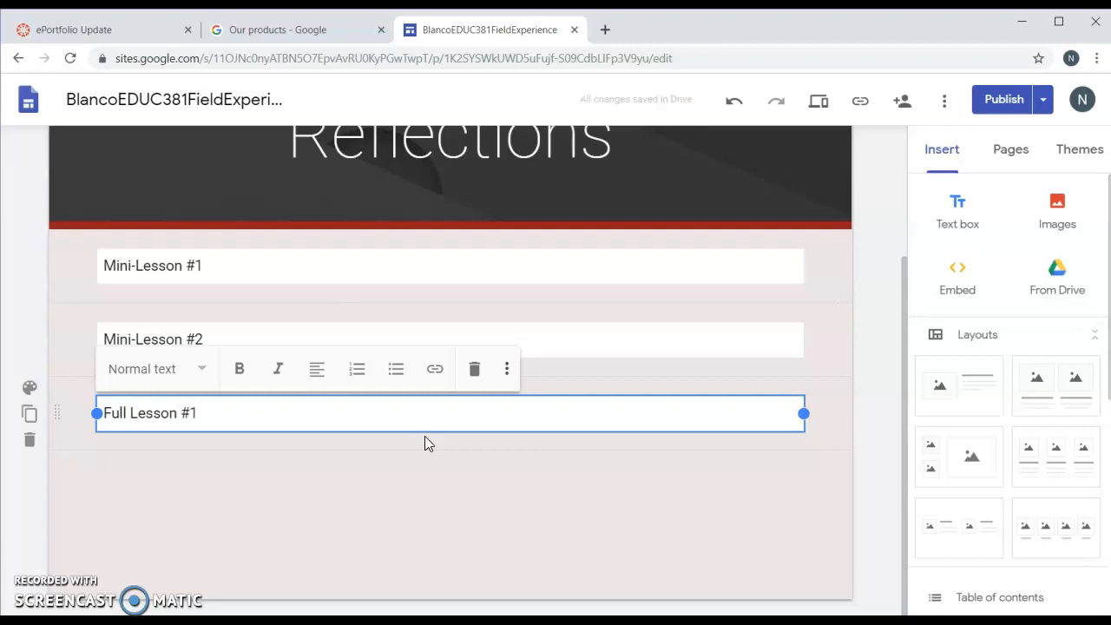
pyautogui.click(957, 211)
pyautogui.write('Full Lesson #2')
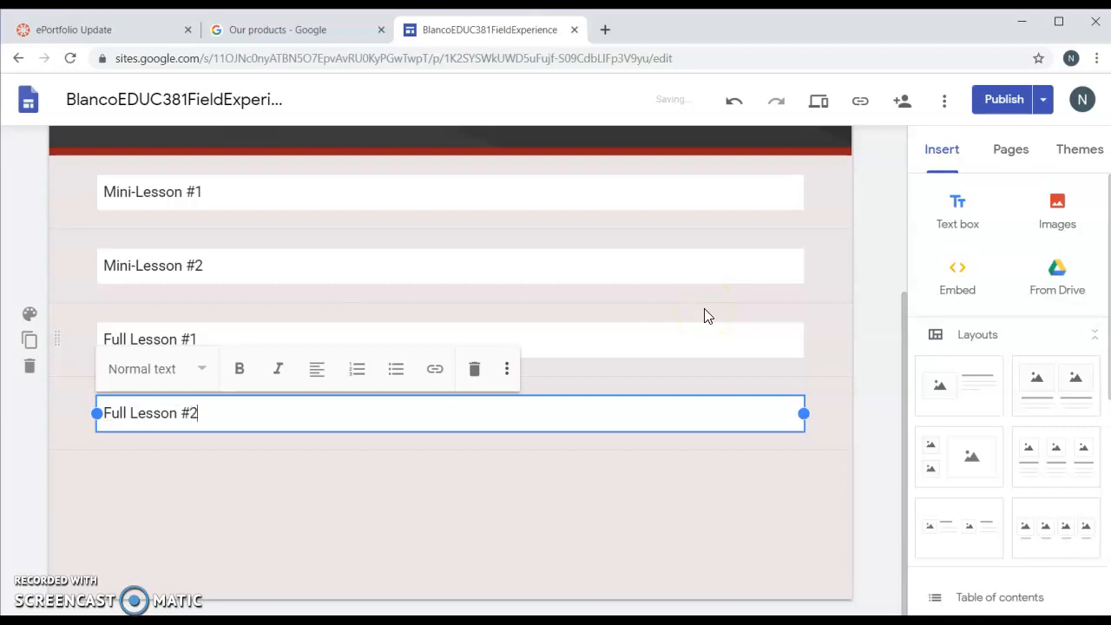
# Add two text boxes to the Evaluations page reading "Midterm" and "Final".
pyautogui.scroll(3, 874, 234)
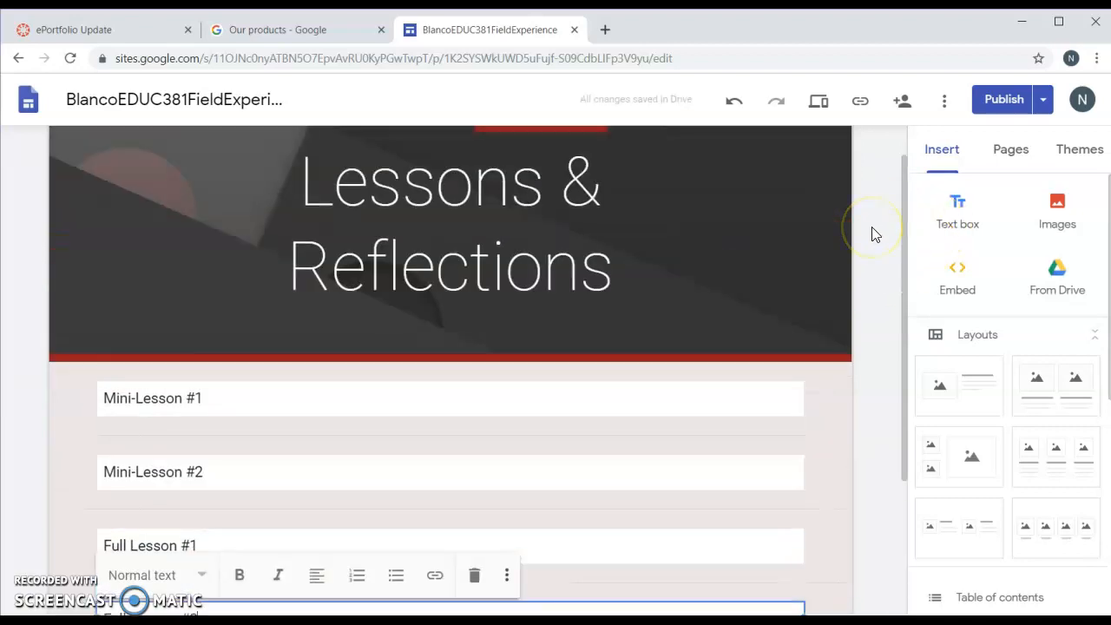
pyautogui.scroll(2, 873, 234)
pyautogui.click(653, 156)
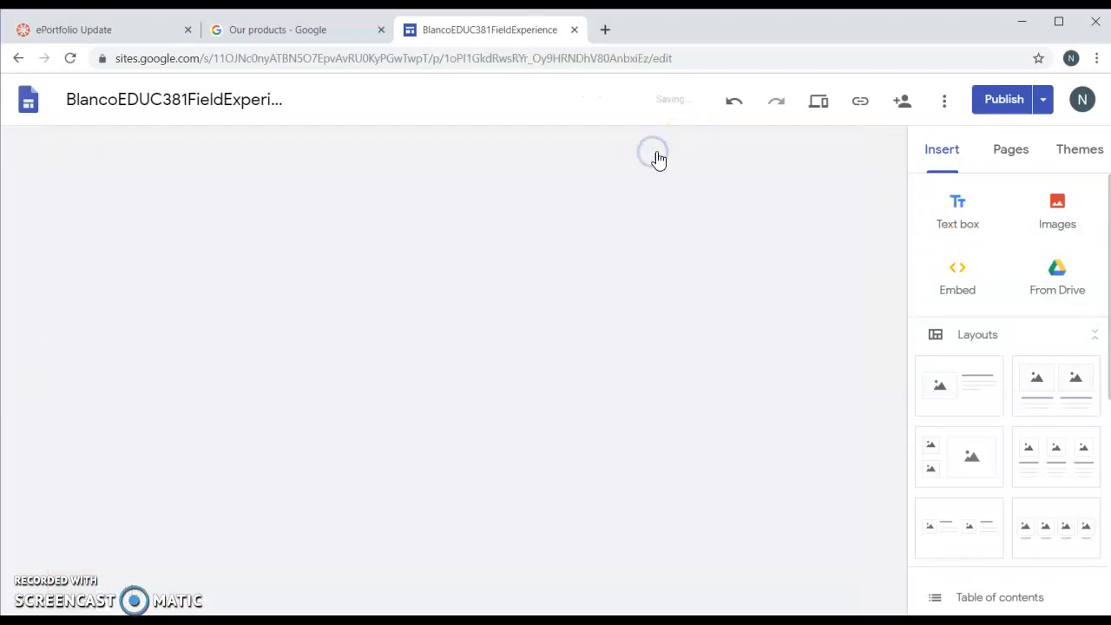
pyautogui.click(959, 207)
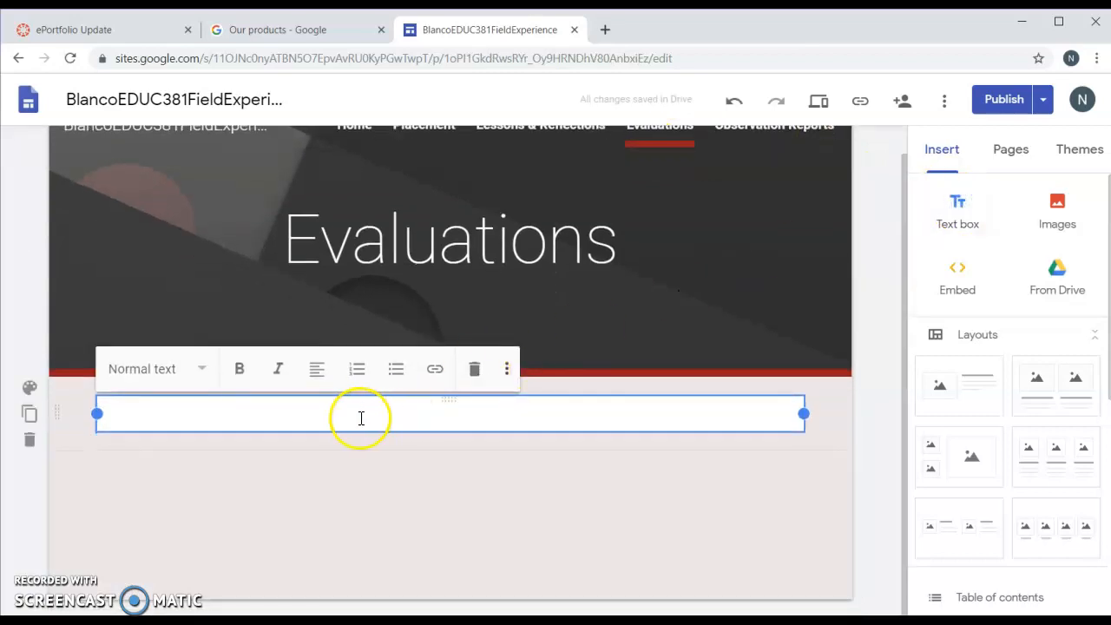
pyautogui.write('Midterm')
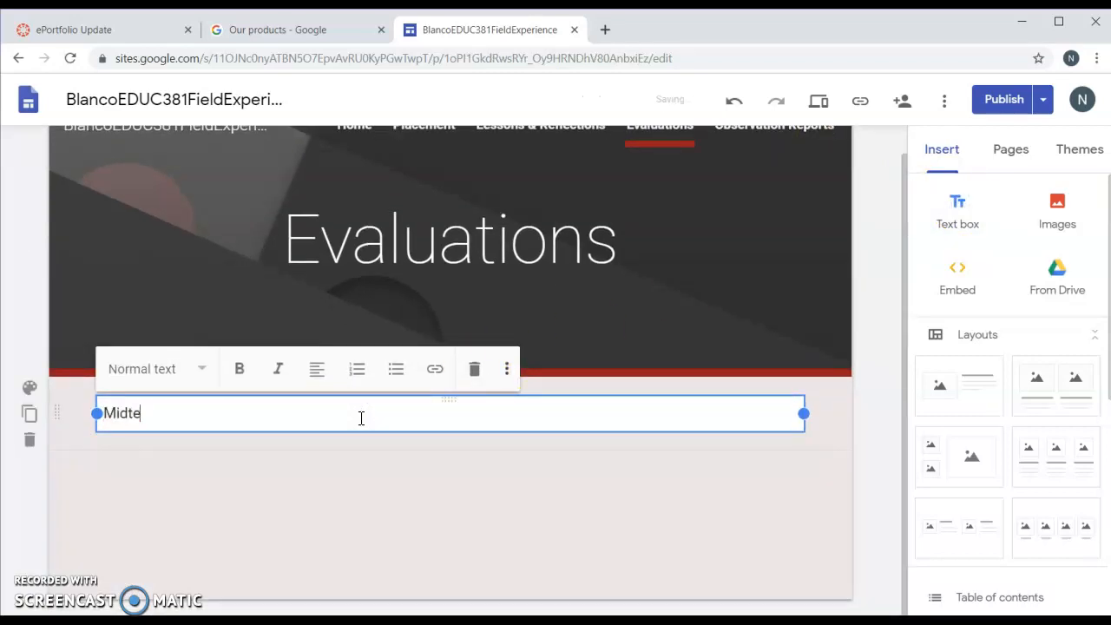
pyautogui.click(950, 217)
pyautogui.write('f')
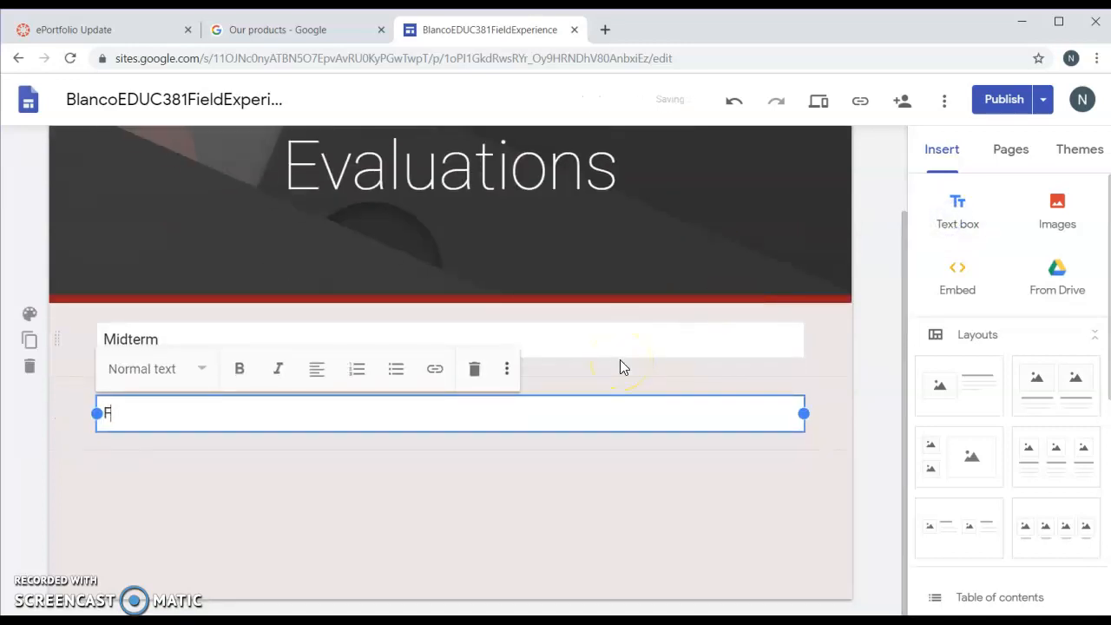
pyautogui.write('inal')
# Add text boxes reading "CT Lesson Evaluation" and "US Lesson Evaluation" below the Final section.
pyautogui.click(958, 209)
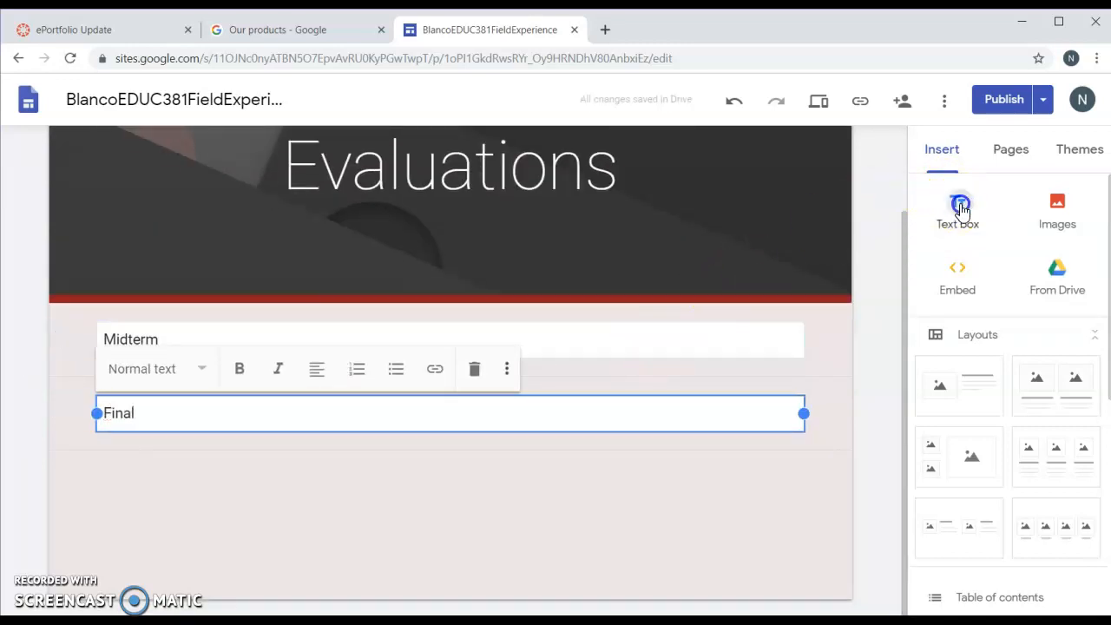
pyautogui.write('CT ')
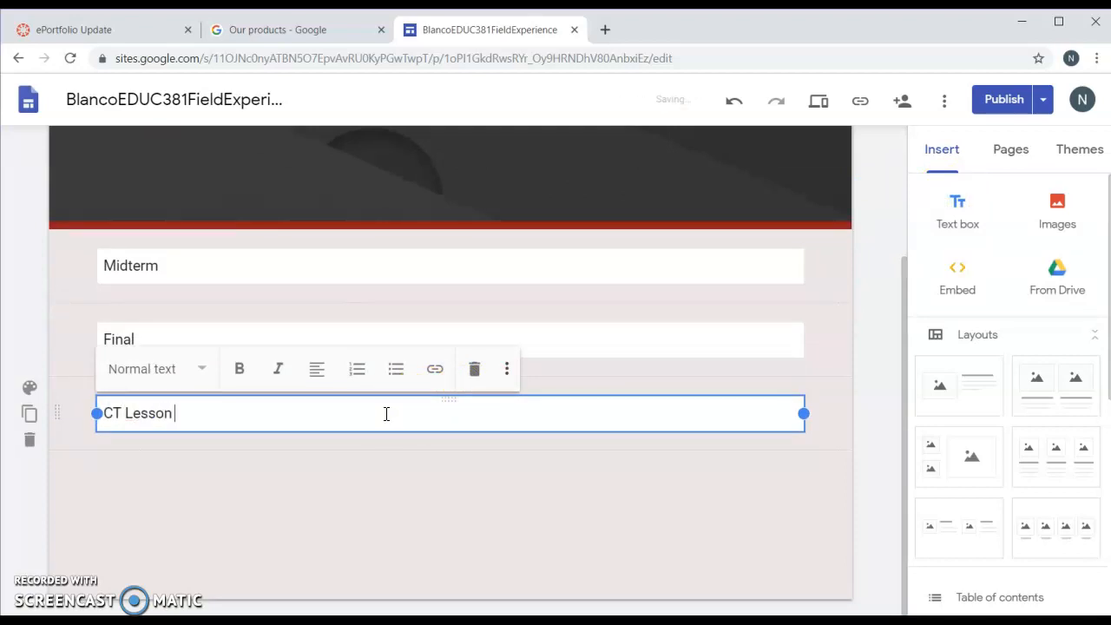
pyautogui.write('Lesson Evaluation')
pyautogui.click(955, 215)
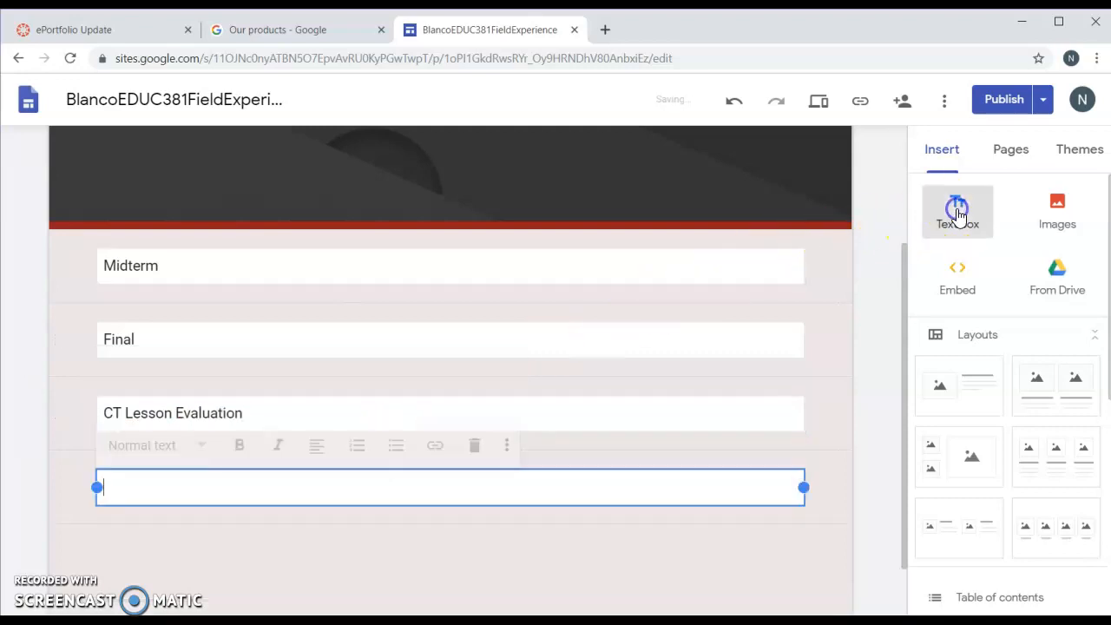
pyautogui.write('US Lesson Evaluation')
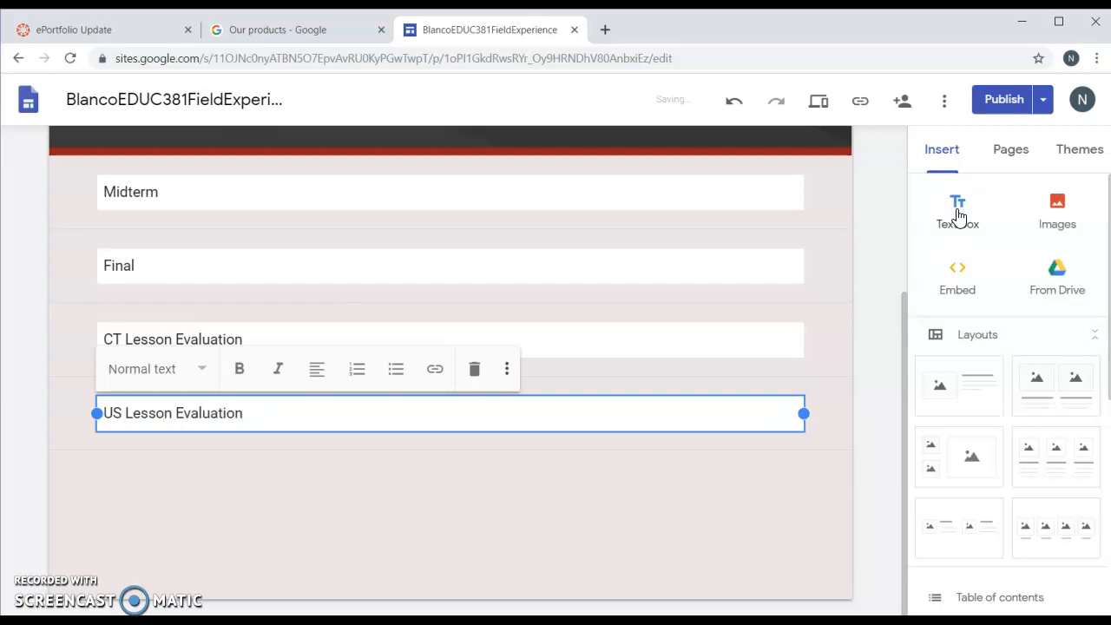
# Add two text boxes to the Observation Reports page reading "Classroom Environment" and "Student Learning".
pyautogui.scroll(3, 885, 236)
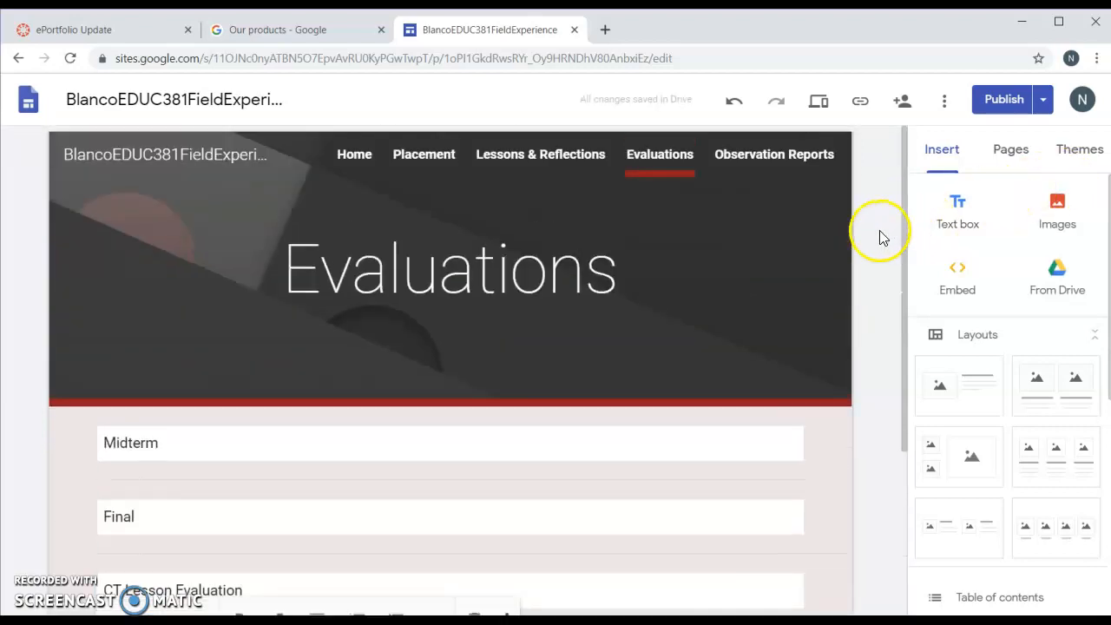
pyautogui.click(761, 165)
pyautogui.click(964, 219)
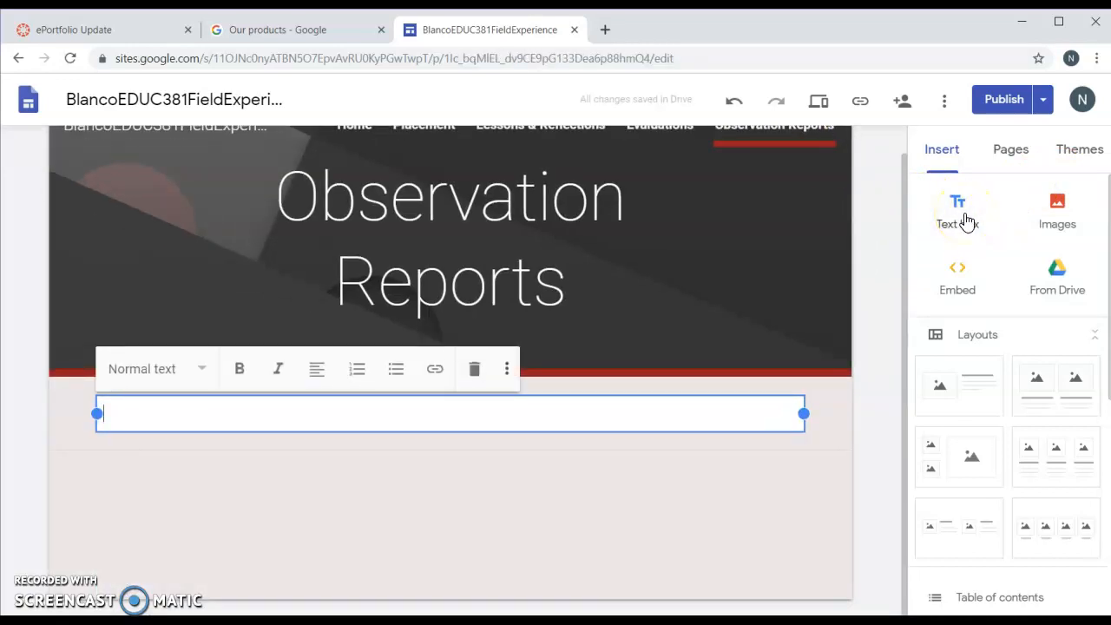
pyautogui.write('Classroom Environment')
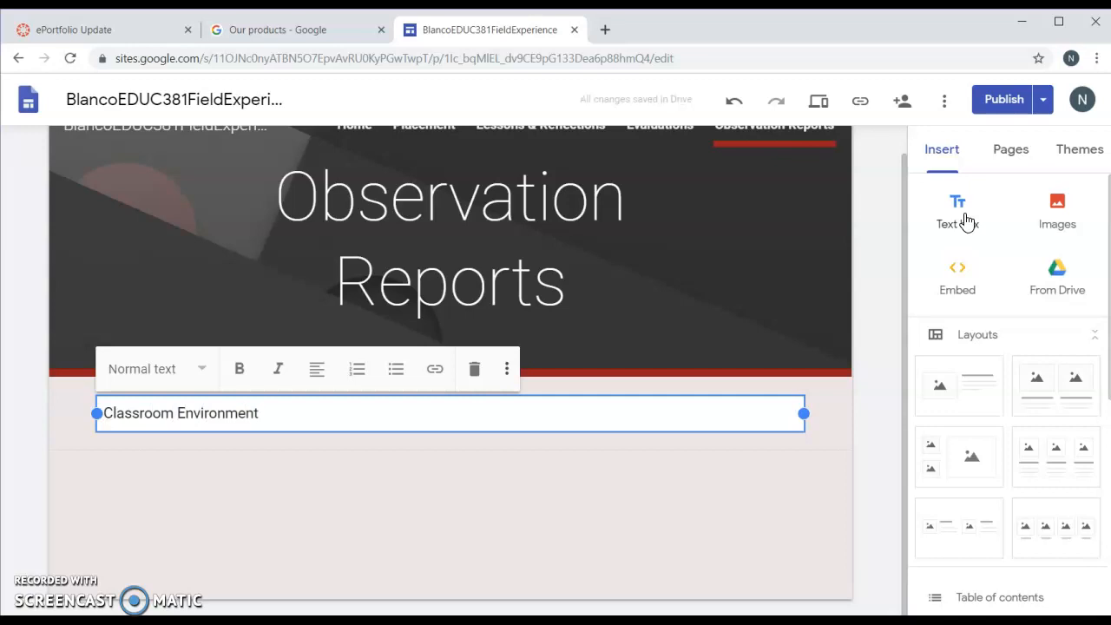
pyautogui.click(965, 219)
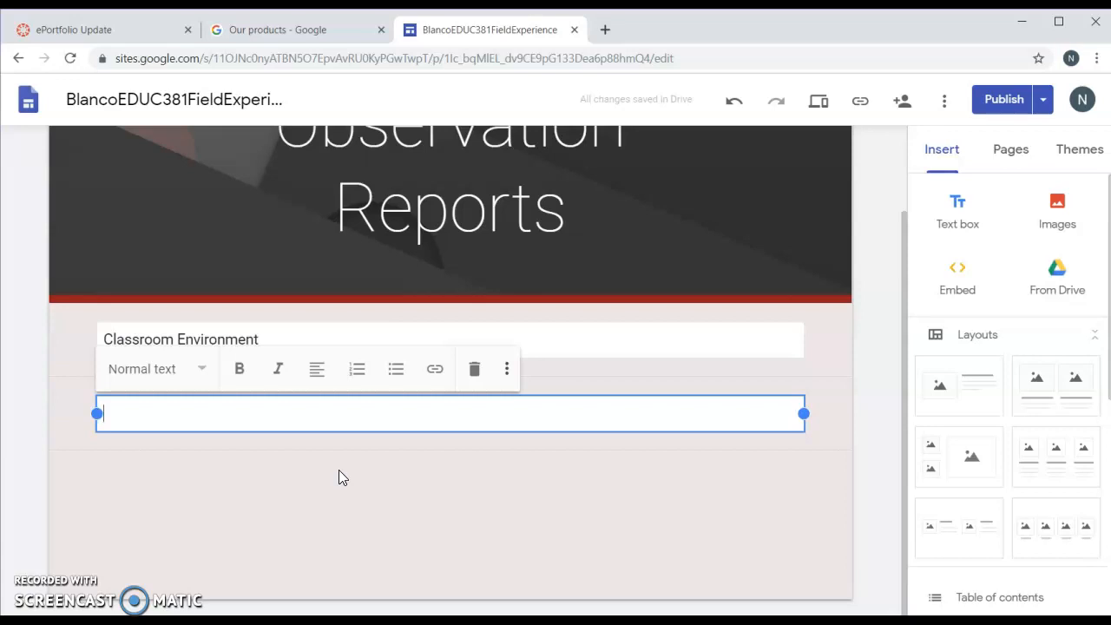
pyautogui.write('Student Learning')
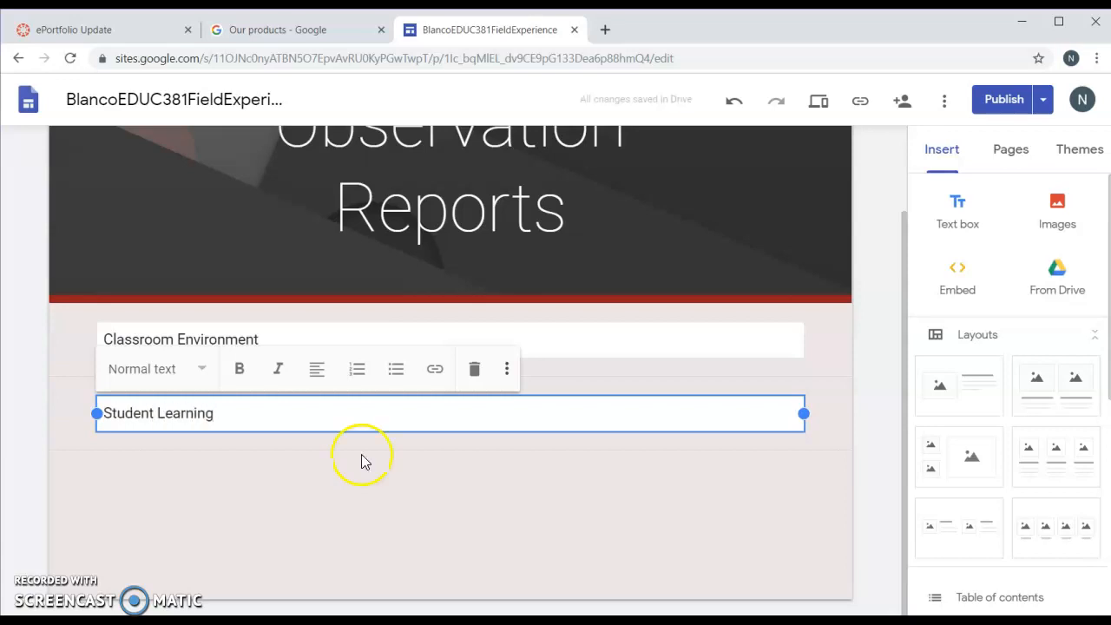
pyautogui.click(880, 412)
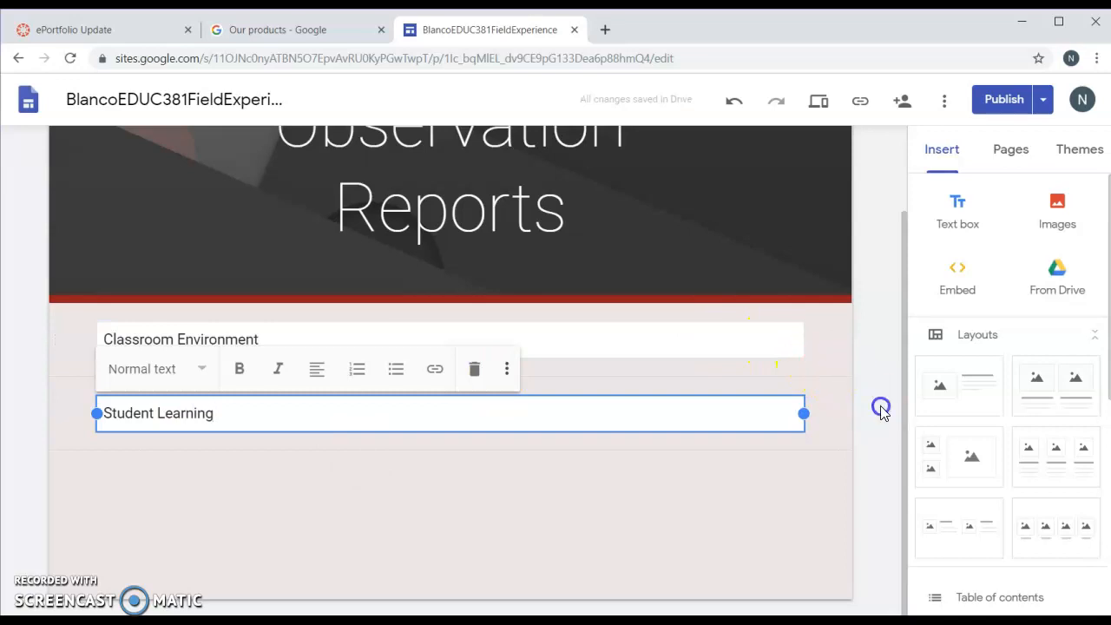
# Review the mini-lesson and full lesson sections on the Lessons & Reflections page.
pyautogui.scroll(2, 880, 412)
pyautogui.scroll(1, 880, 406)
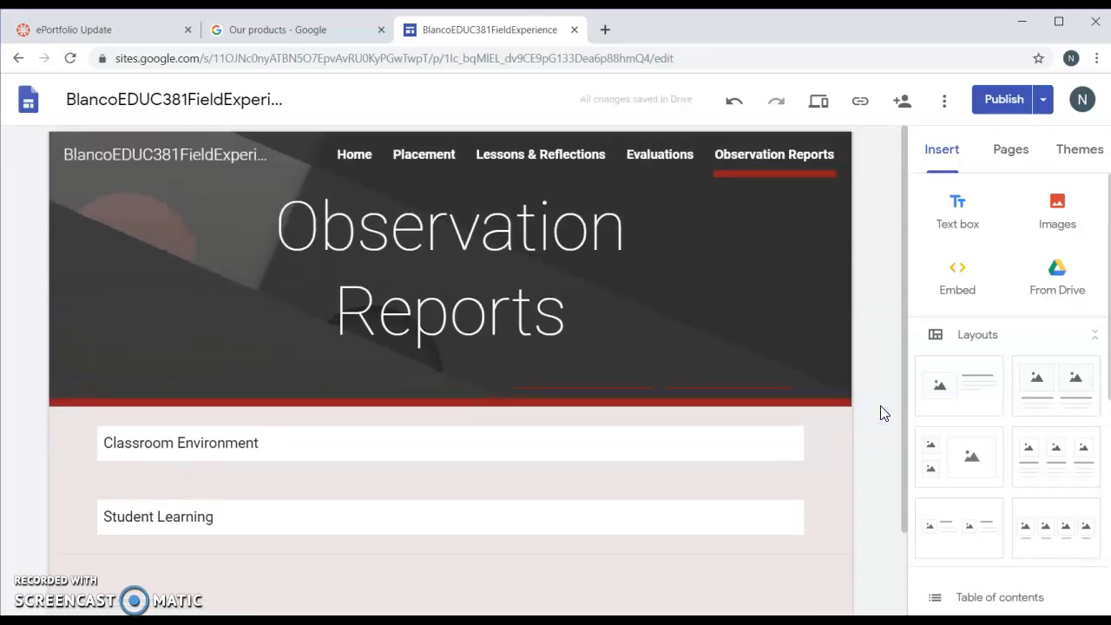
pyautogui.click(549, 156)
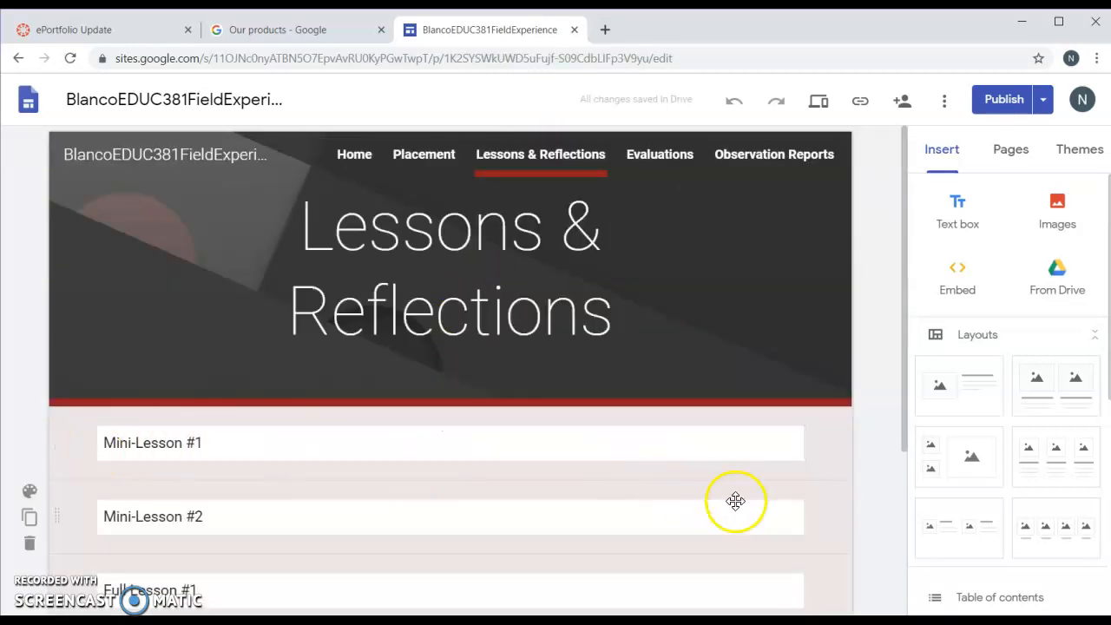
pyautogui.scroll(-2, 750, 535)
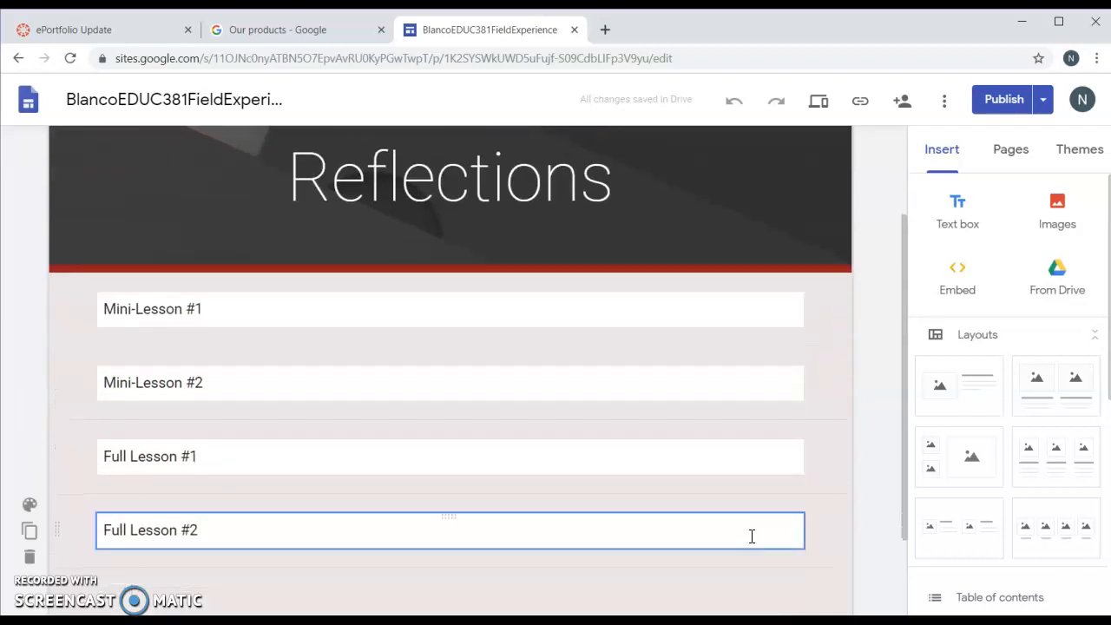
pyautogui.scroll(2, 752, 536)
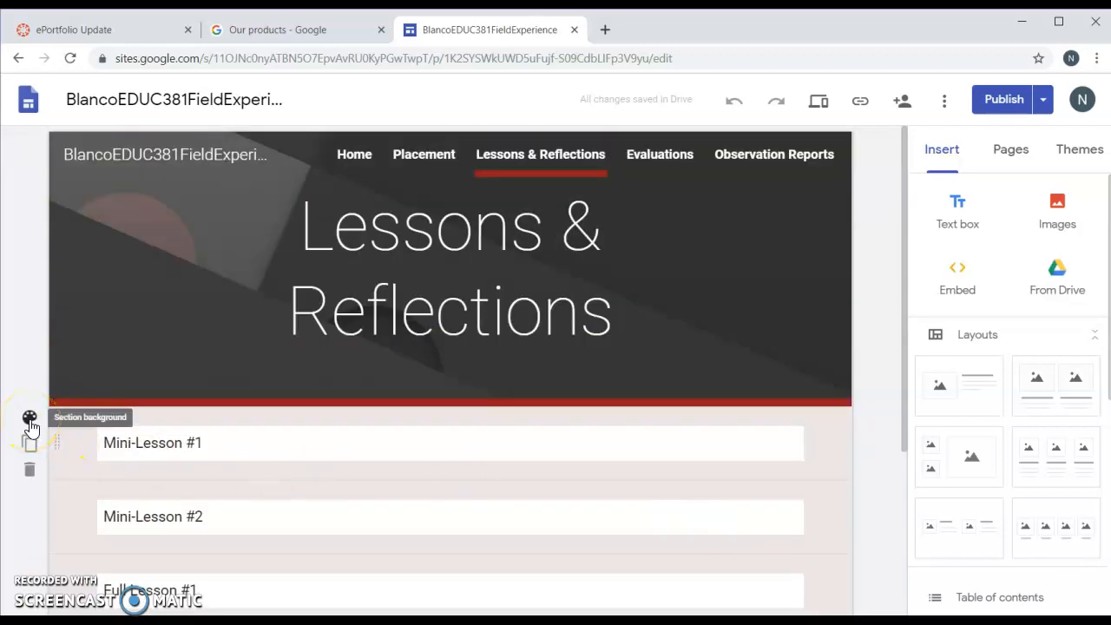
pyautogui.click(148, 441)
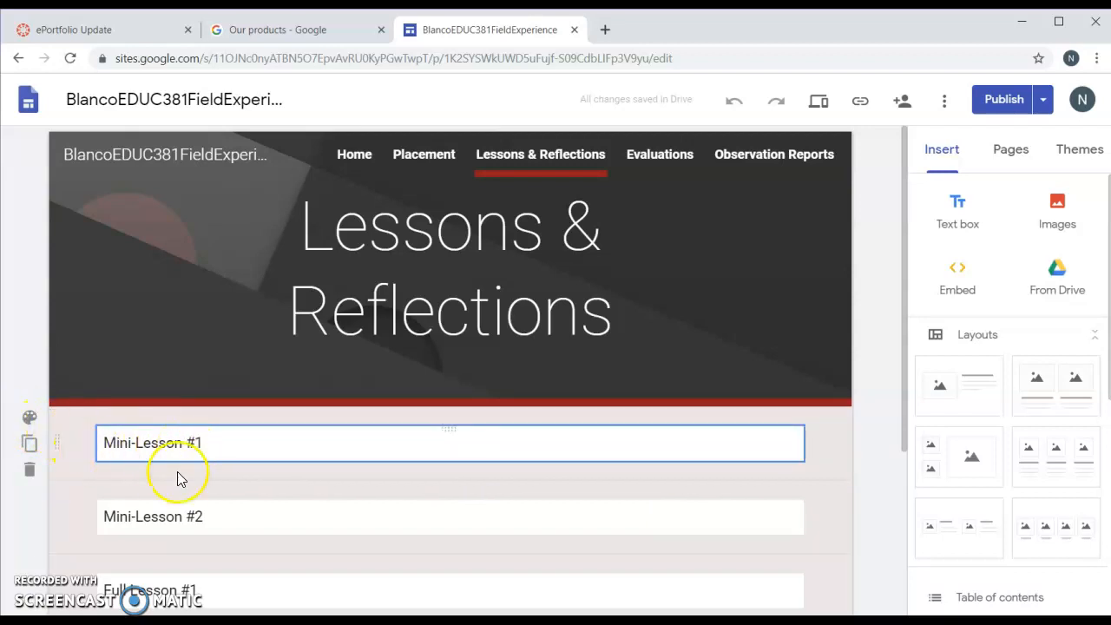
pyautogui.click(201, 516)
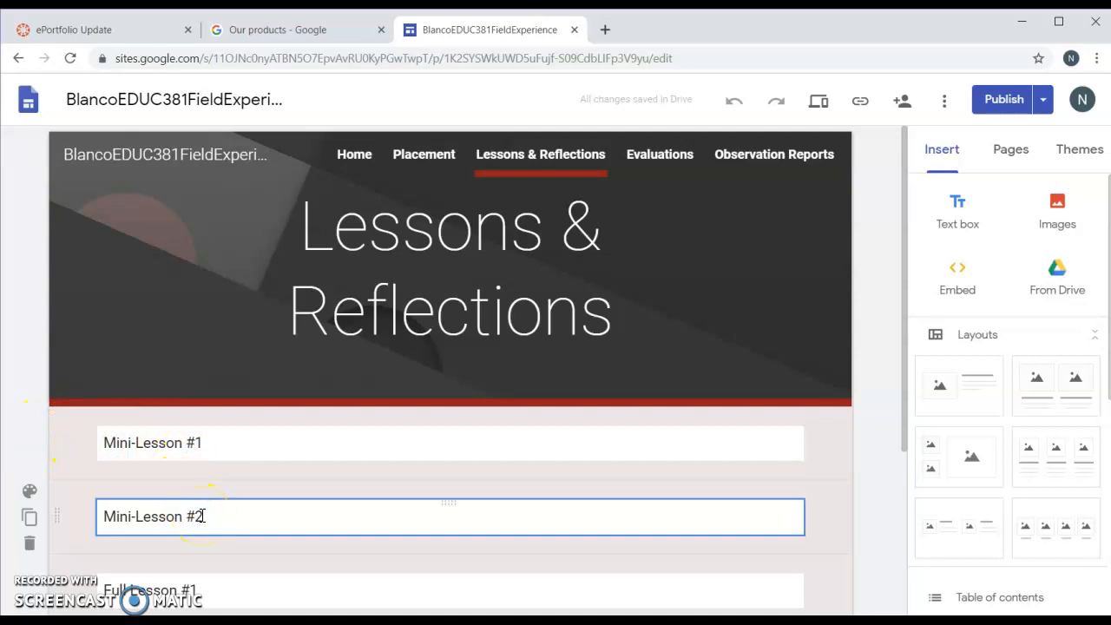
# Give the Midterm section on the Evaluations page the dark and light blue geometric diamond image from the gallery as its background.
pyautogui.click(669, 155)
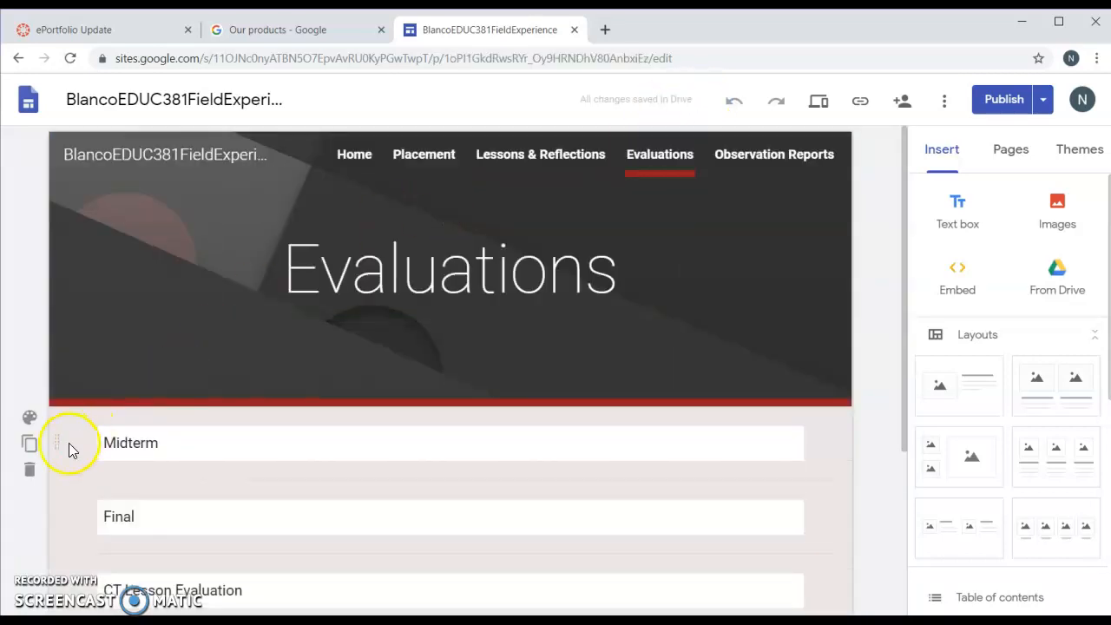
pyautogui.click(29, 418)
pyautogui.moveTo(134, 501)
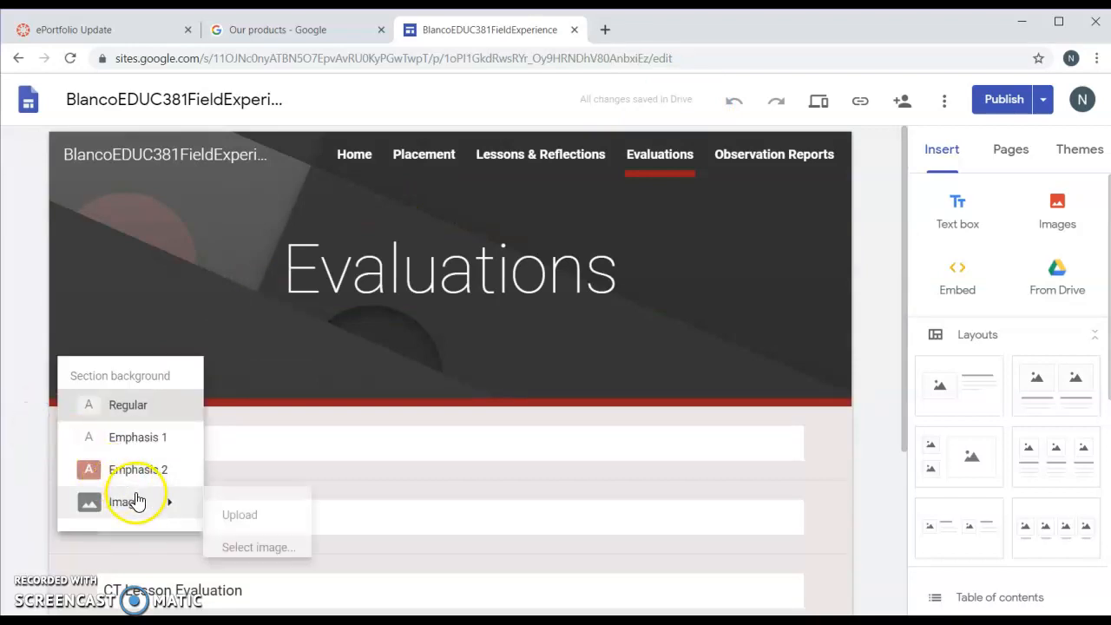
pyautogui.click(278, 549)
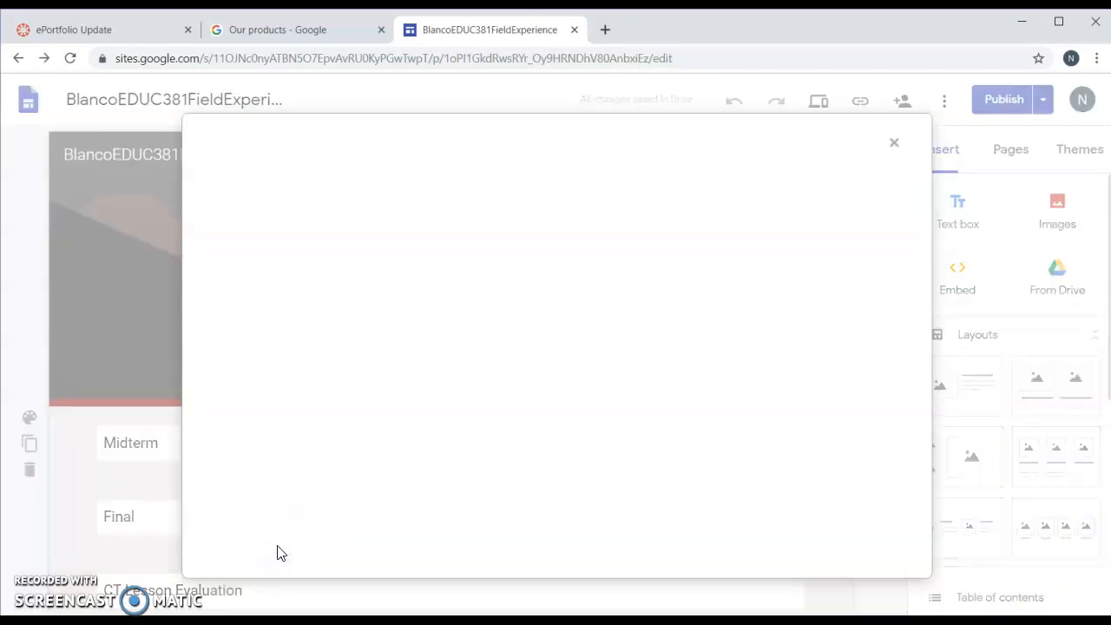
pyautogui.scroll(-10, 575, 441)
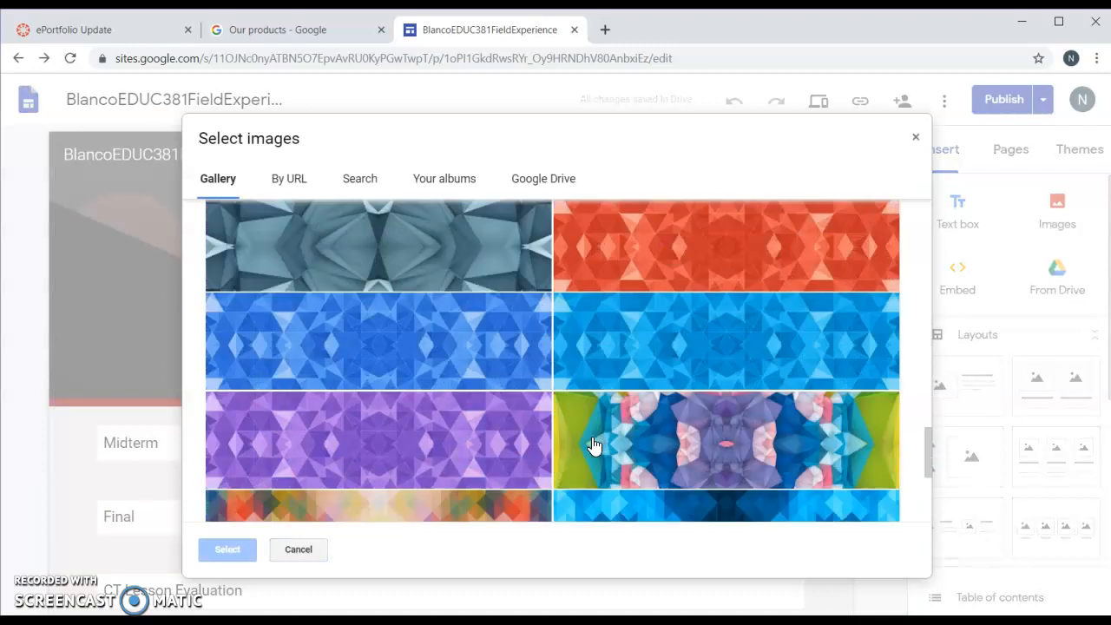
pyautogui.scroll(-1, 593, 446)
pyautogui.click(732, 378)
pyautogui.click(702, 503)
pyautogui.click(227, 549)
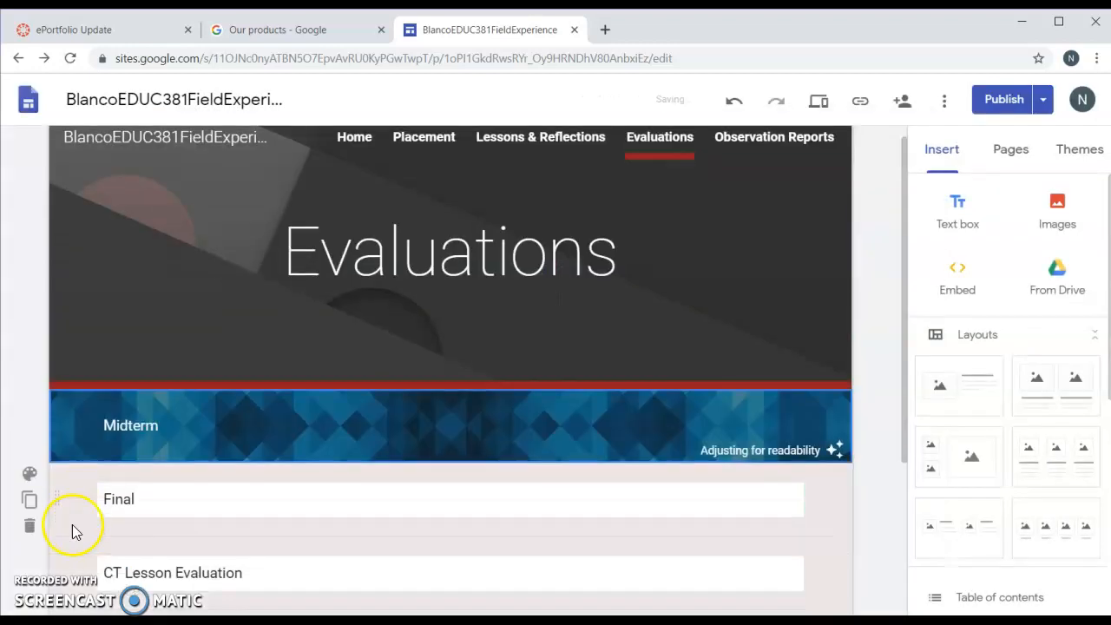
pyautogui.scroll(-1, 72, 526)
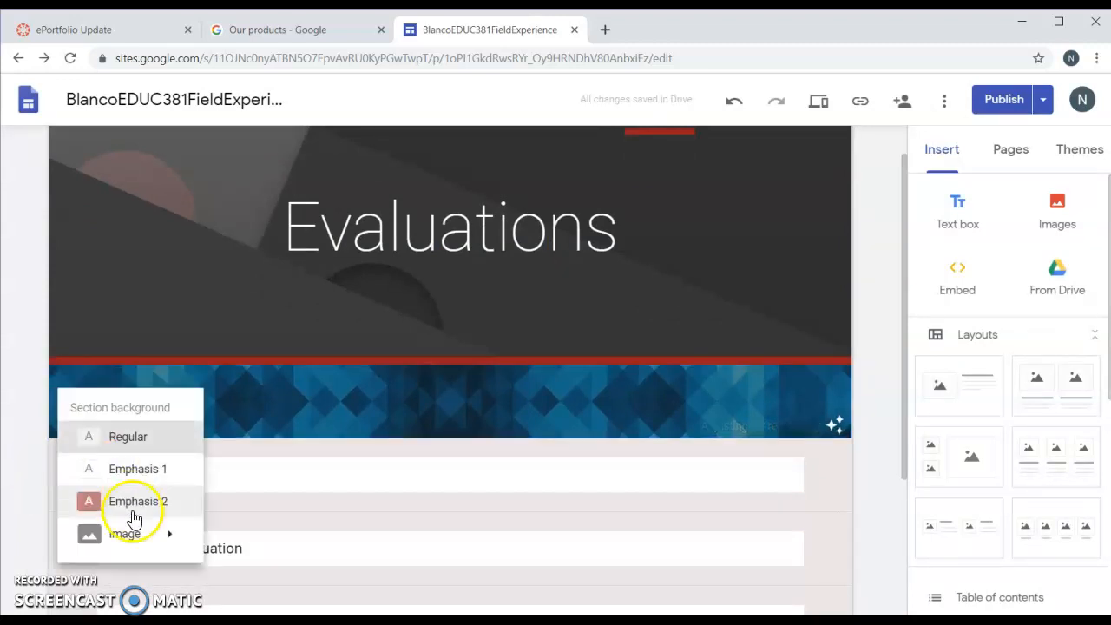
# Give the Final section on the Evaluations page the pale cloudy sky image from the gallery as its background.
pyautogui.moveTo(148, 535)
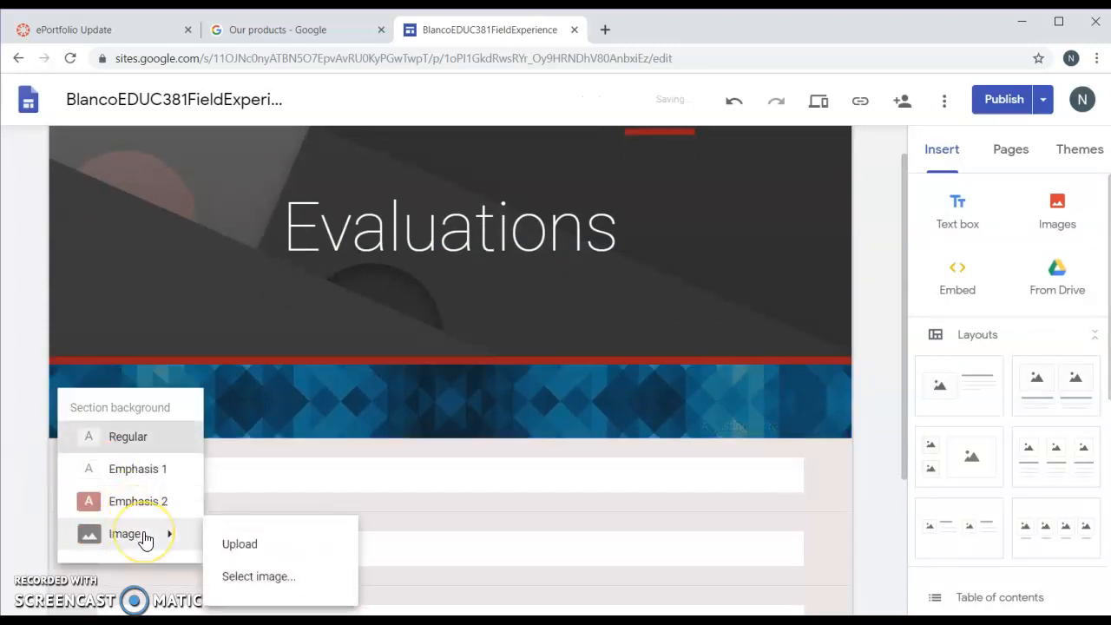
pyautogui.click(277, 576)
pyautogui.scroll(-15, 570, 397)
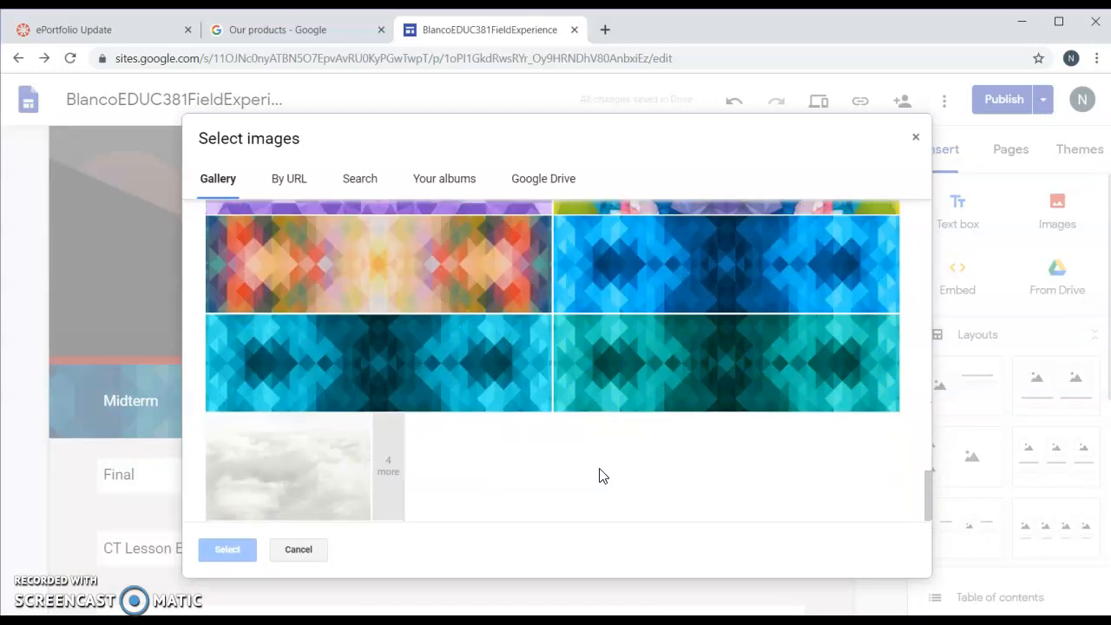
pyautogui.click(378, 463)
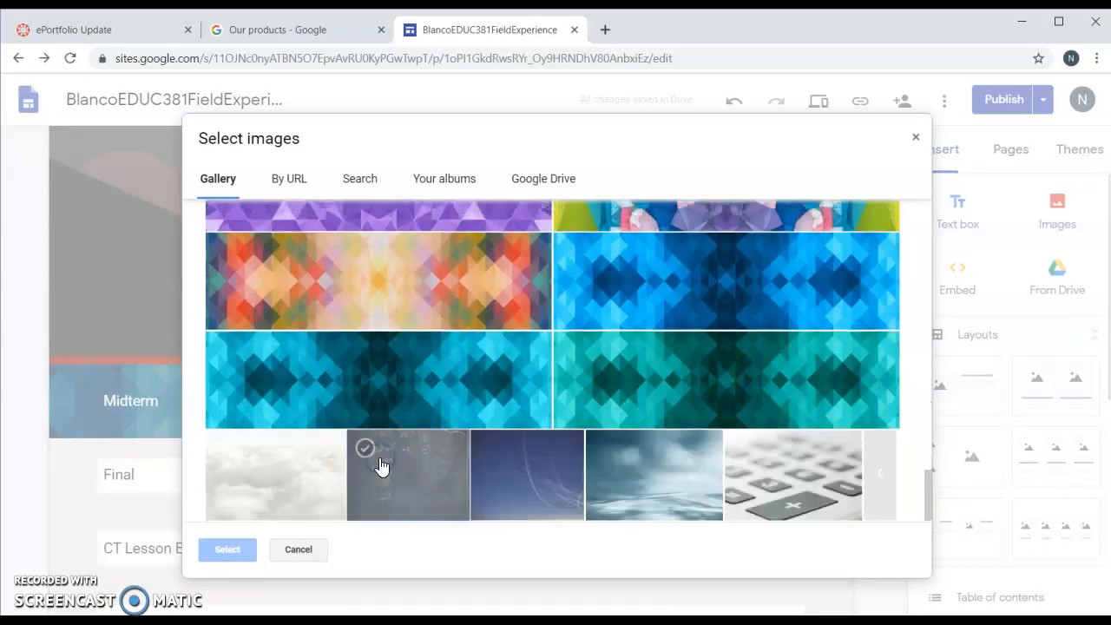
pyautogui.click(261, 491)
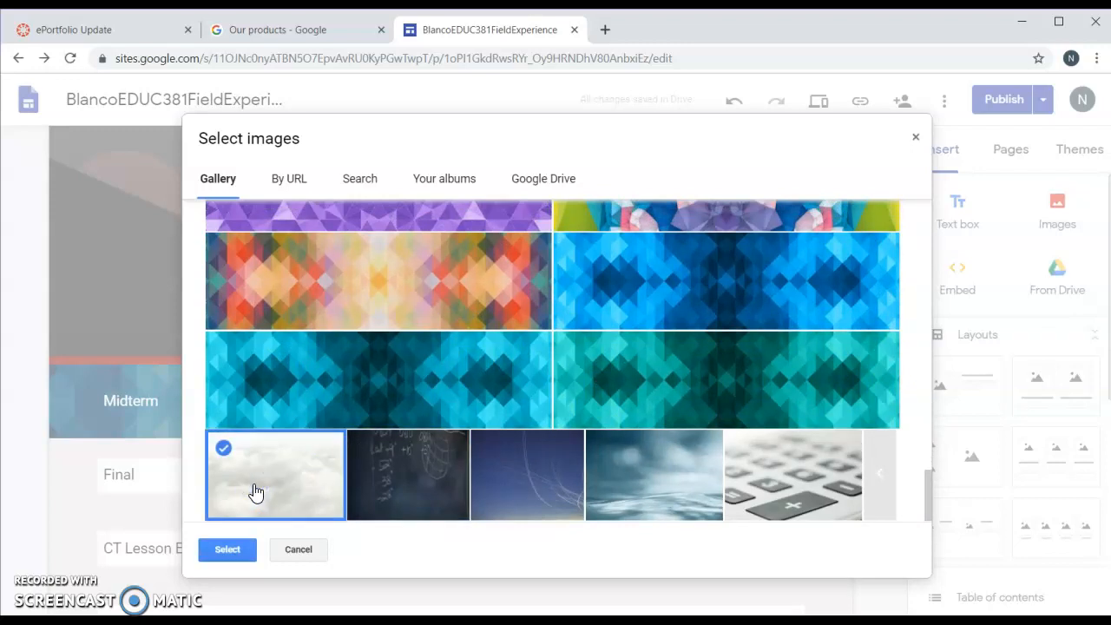
pyautogui.click(231, 551)
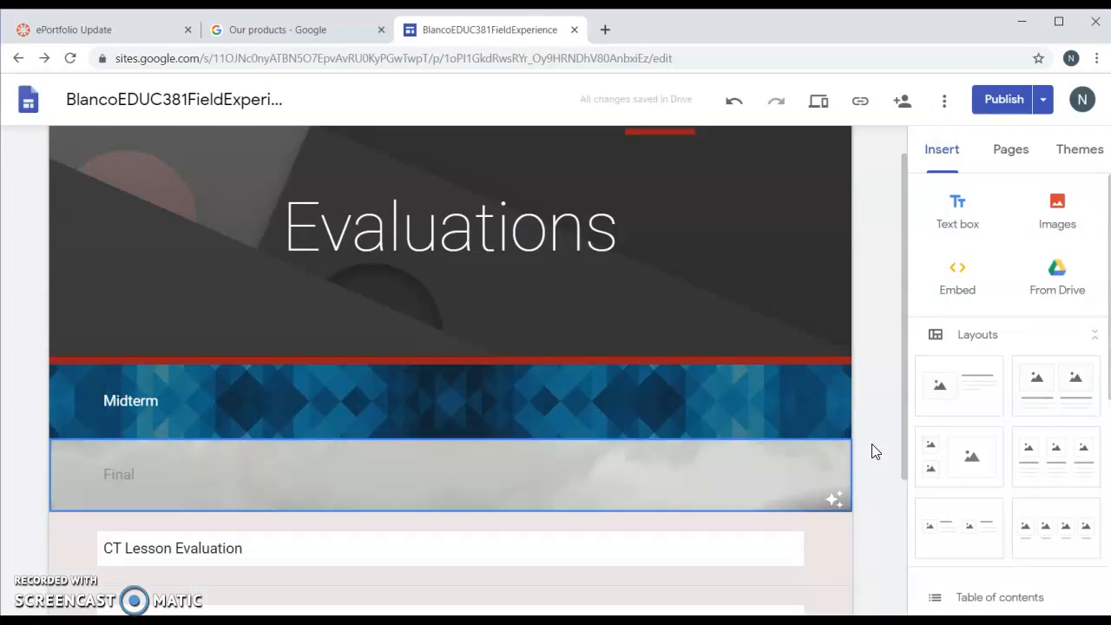
pyautogui.click(863, 373)
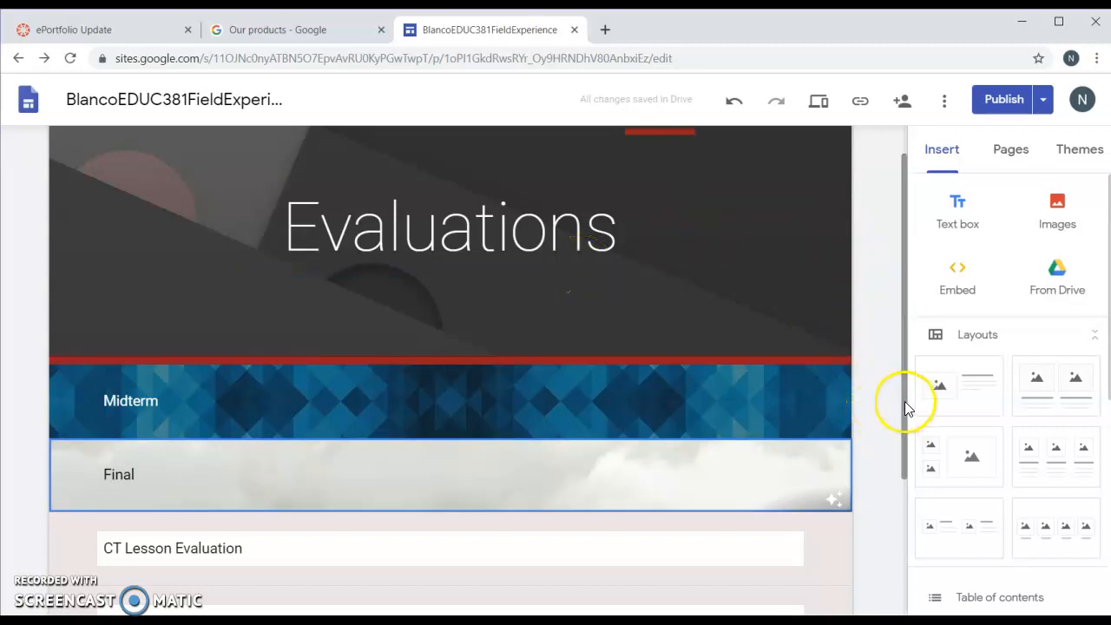
# Open the Placement page and look through its sections down to Timelog & Checklist.
pyautogui.moveTo(905, 401); pyautogui.dragTo(903, 332)
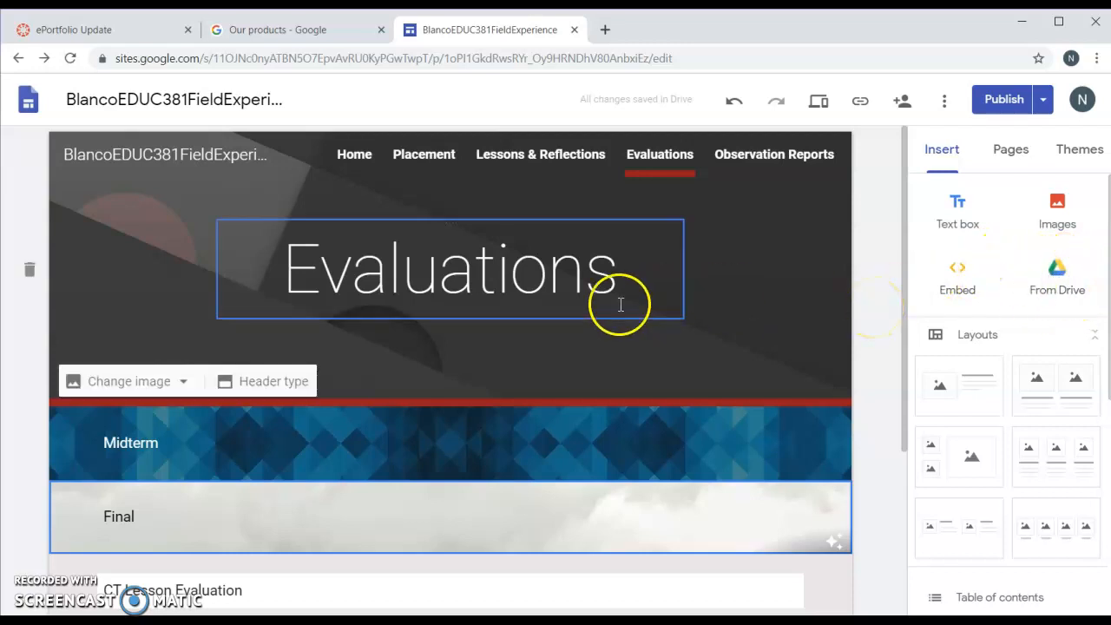
pyautogui.click(425, 156)
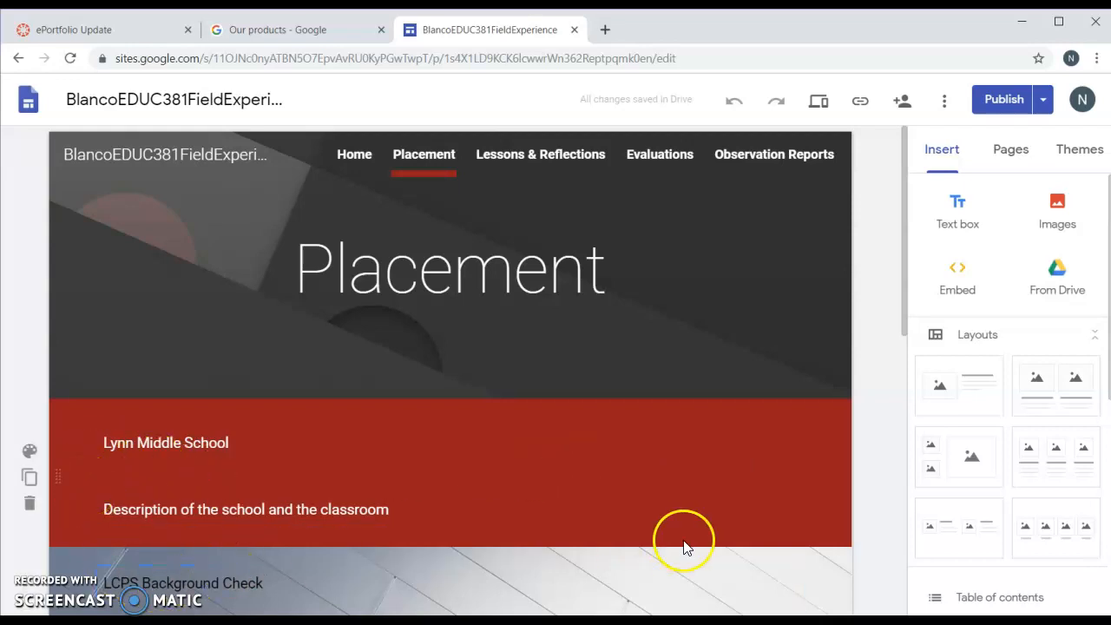
pyautogui.moveTo(905, 278); pyautogui.dragTo(890, 562)
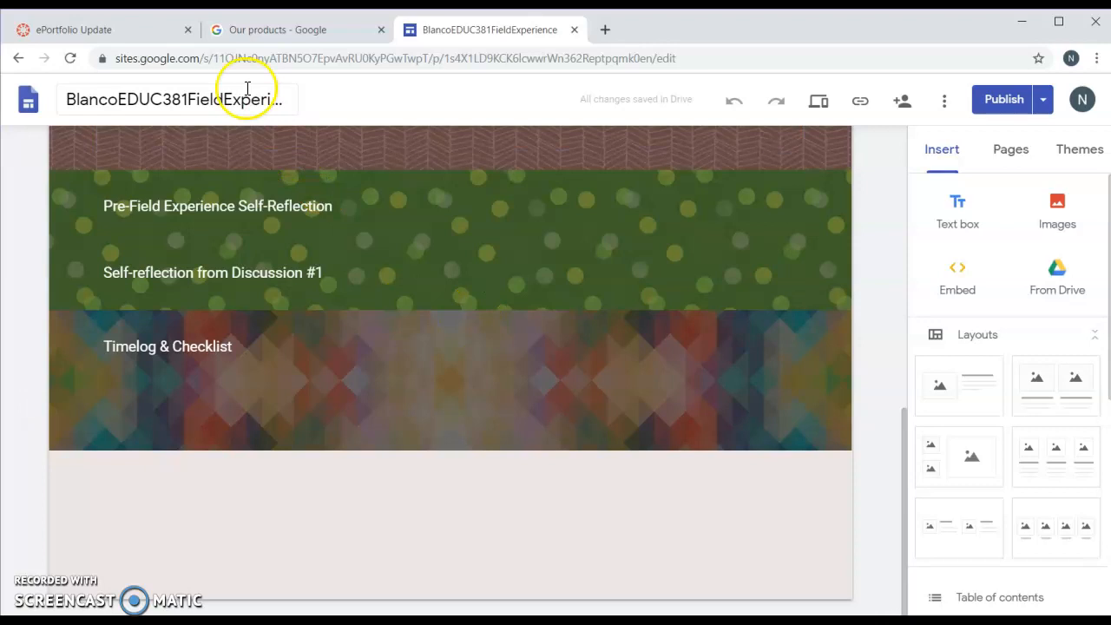
# Switch to the ePortfolio Update assignment in Canvas and review its list of required pages and sections.
pyautogui.click(108, 33)
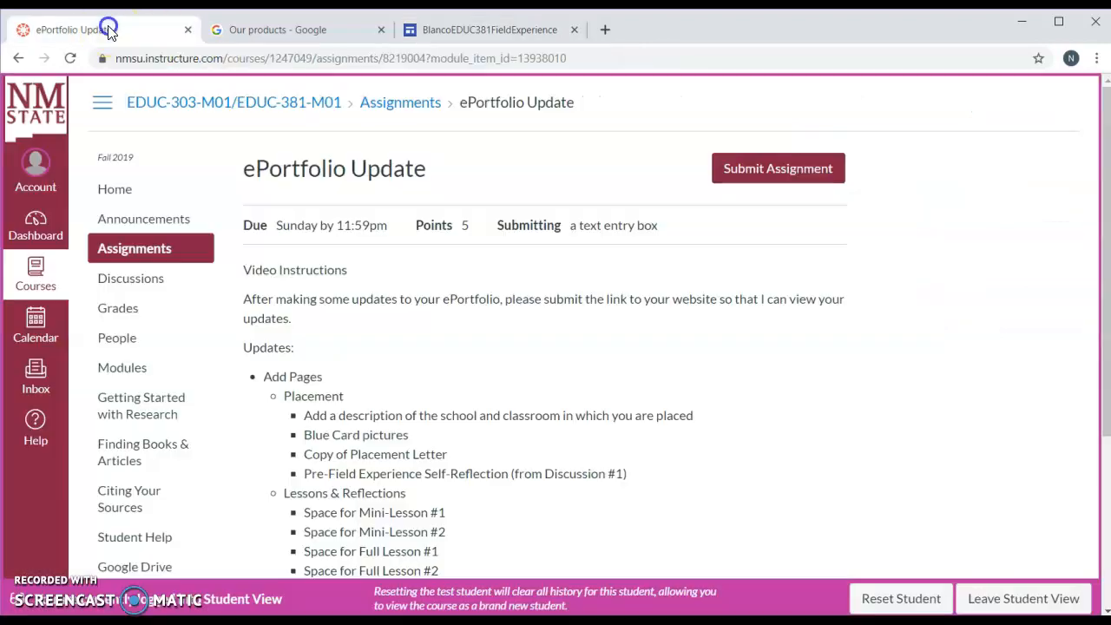
pyautogui.scroll(-1, 535, 392)
pyautogui.scroll(-2, 535, 392)
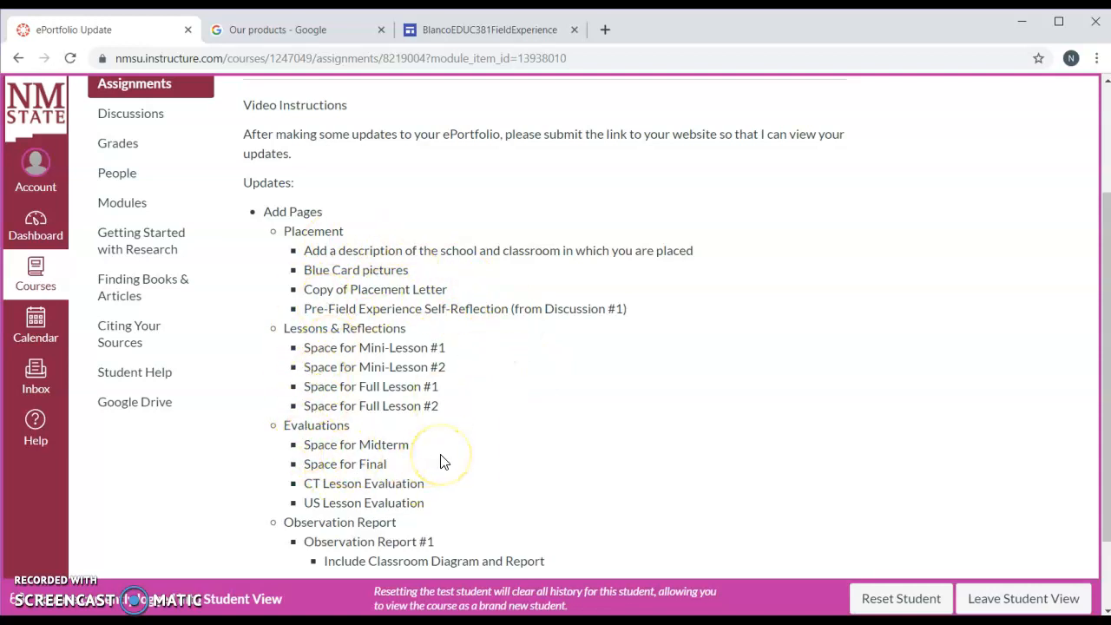
pyautogui.scroll(-2, 533, 457)
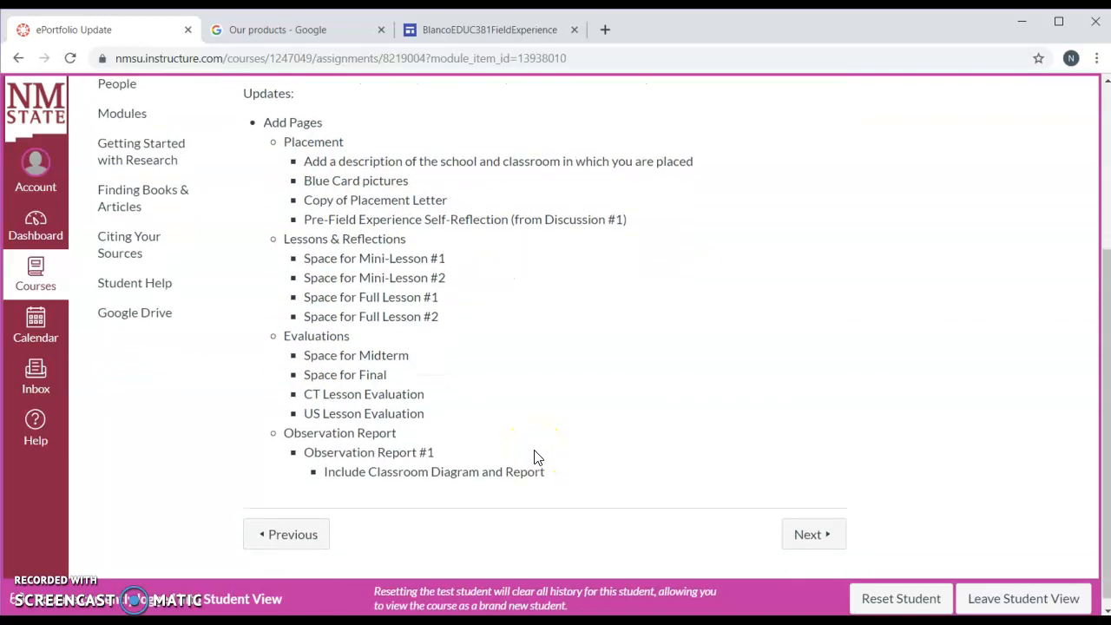
pyautogui.scroll(3, 535, 457)
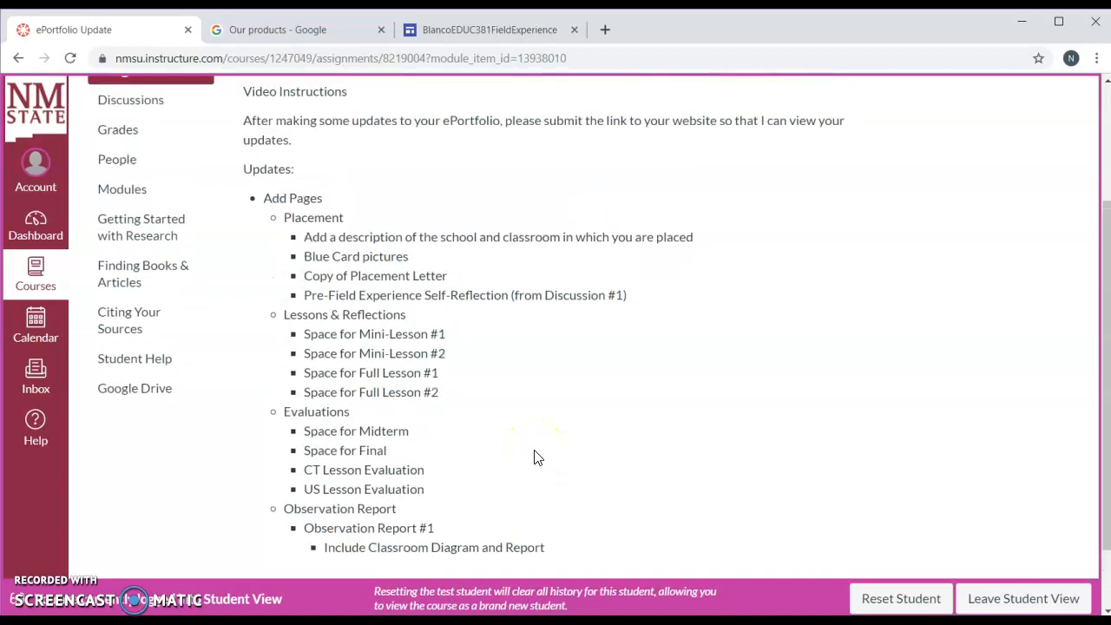